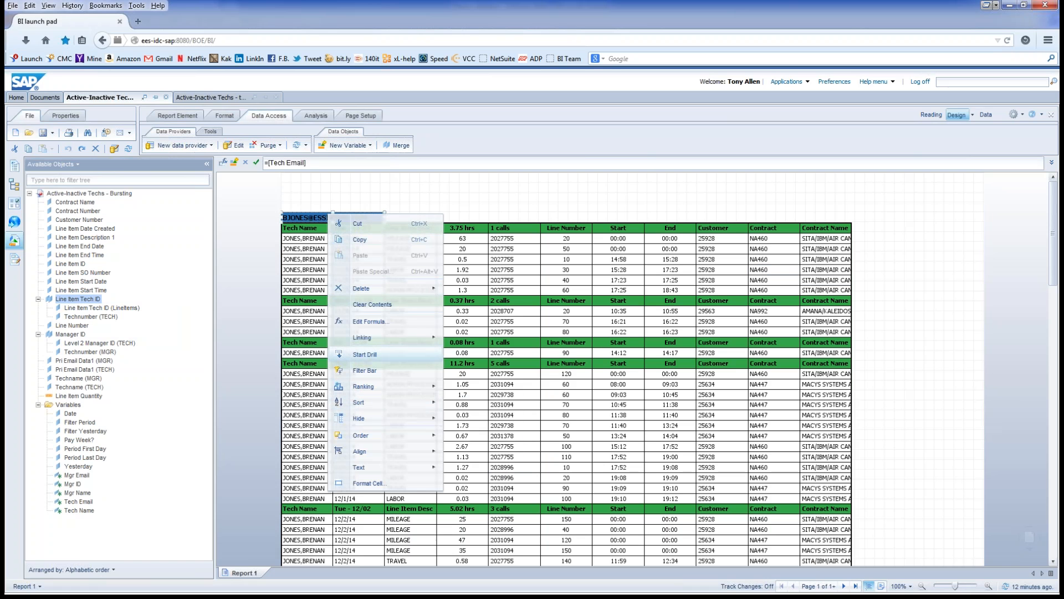
# Step: Dismiss the cell options menu and show the Document Structure and Filters outline
pyautogui.moveTo(382, 338)
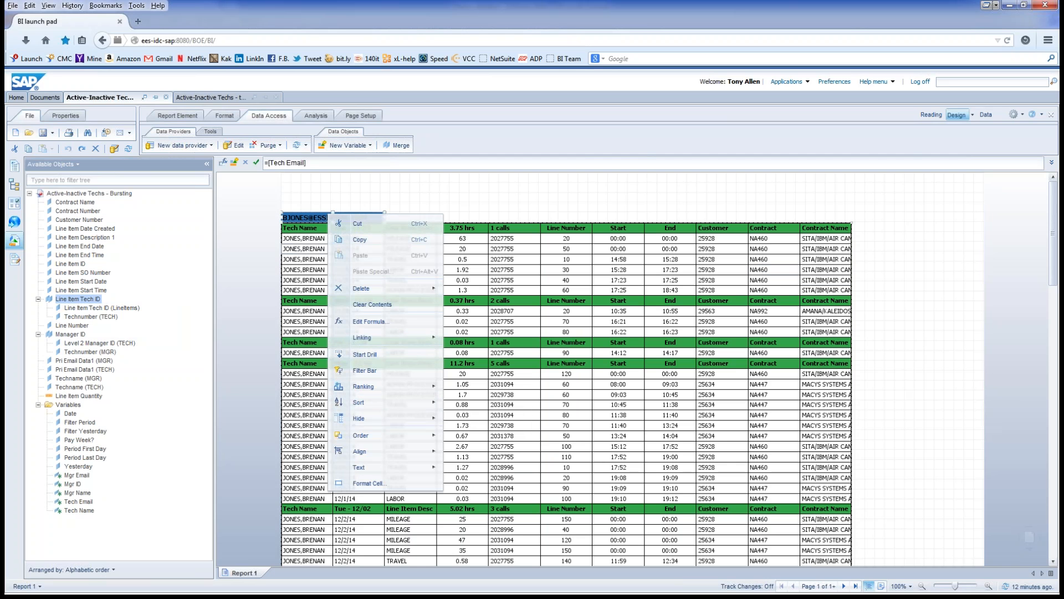
pyautogui.click(307, 249)
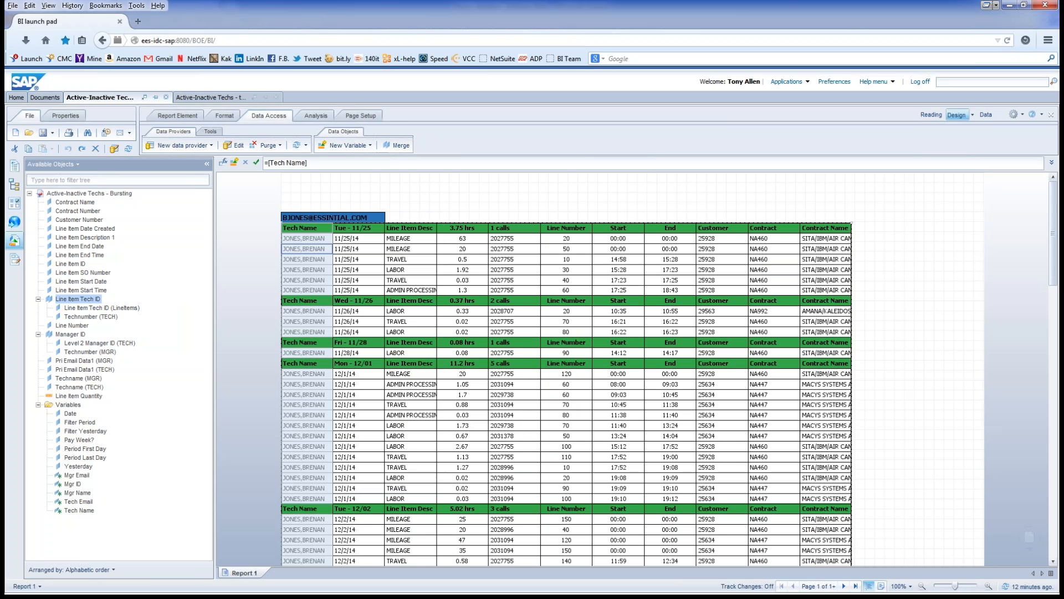
pyautogui.click(972, 115)
pyautogui.click(992, 143)
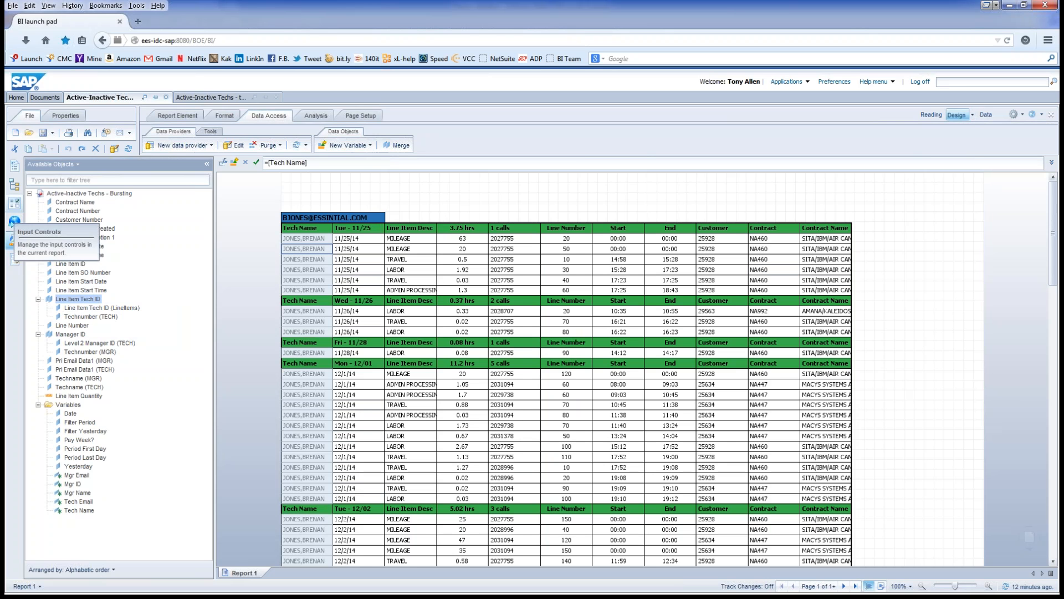
pyautogui.click(15, 259)
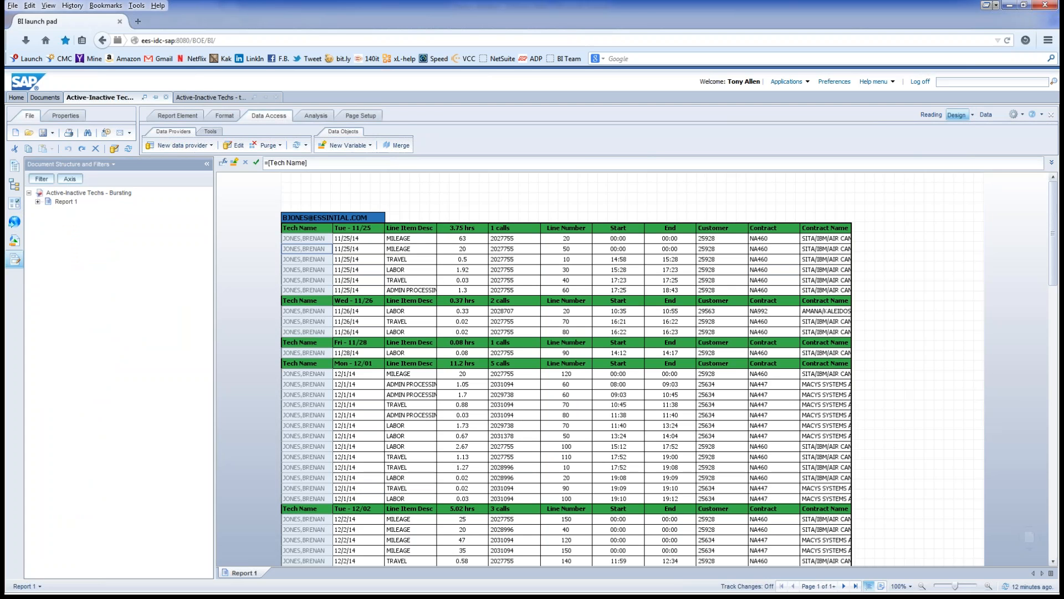
# Step: Expand Report 1 and Section : Tech Email, and review its section object without changes
pyautogui.click(38, 201)
pyautogui.click(46, 228)
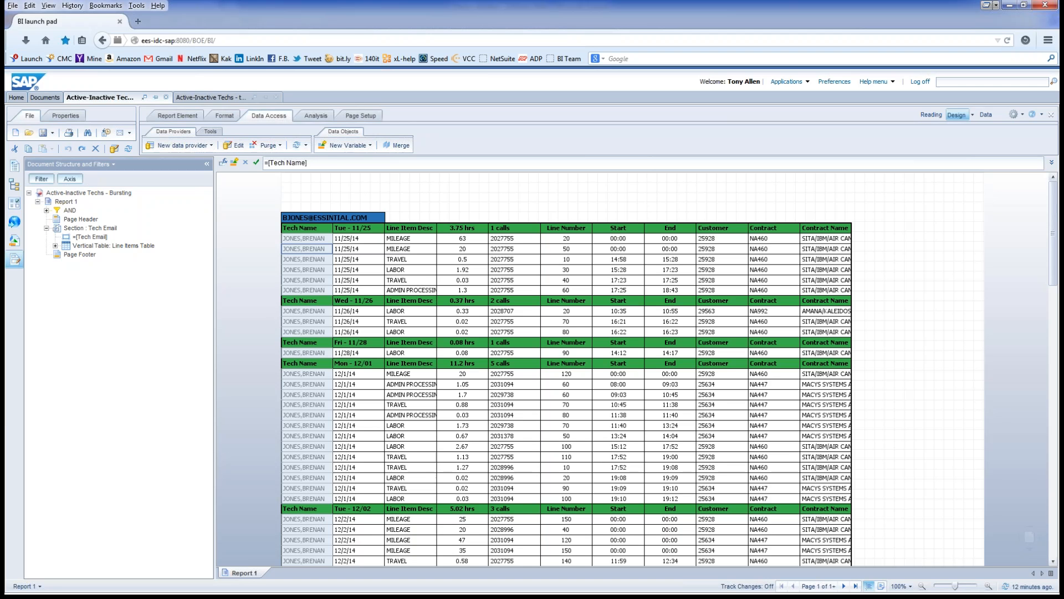
pyautogui.rightClick(90, 229)
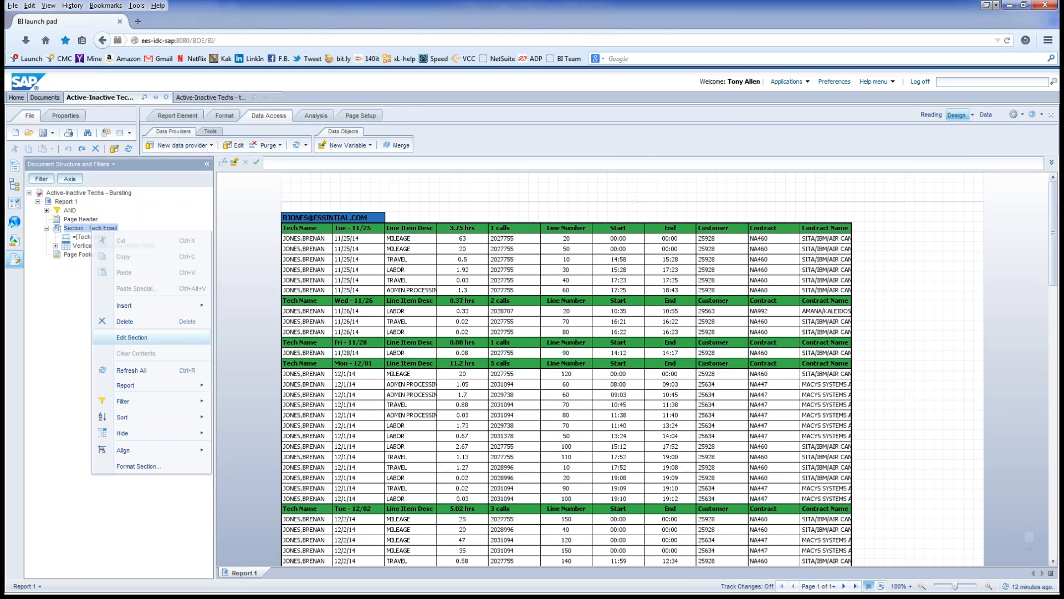
pyautogui.press('Return')
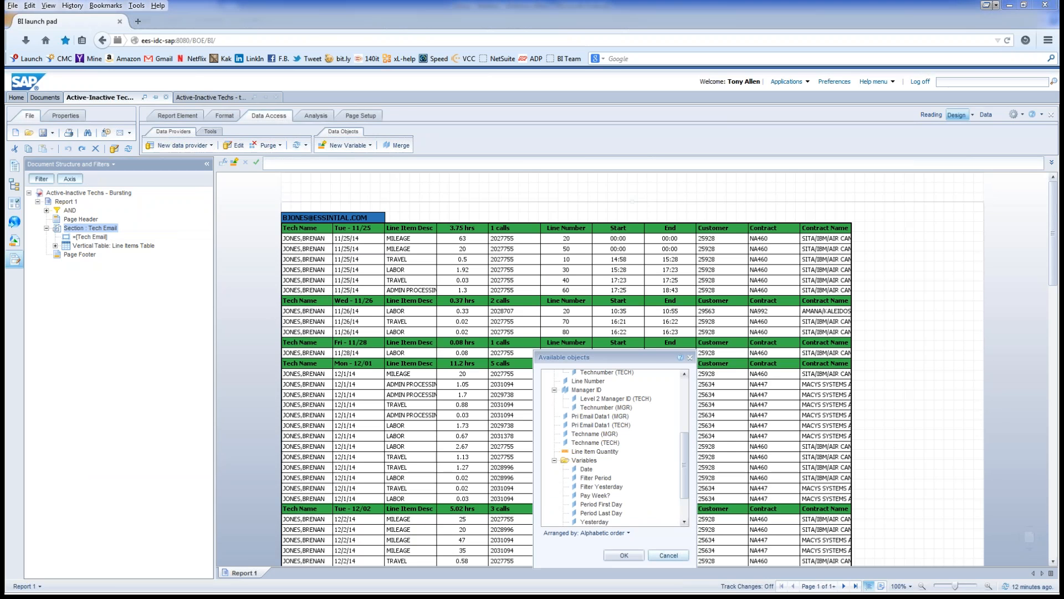
pyautogui.click(668, 555)
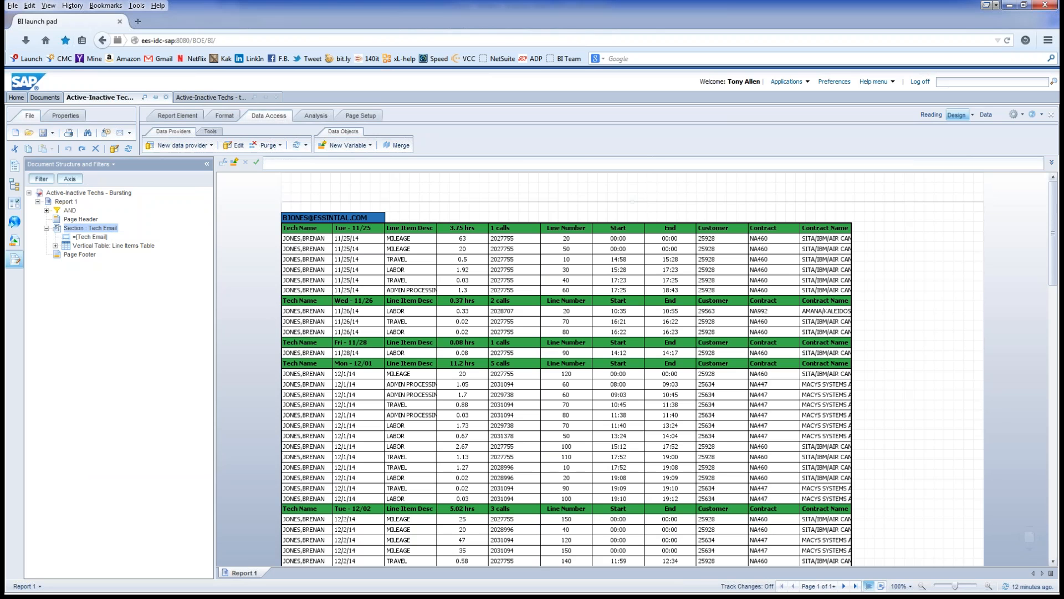
# Step: Review the Tech Email section's formatting settings and cancel without changes
pyautogui.rightClick(86, 228)
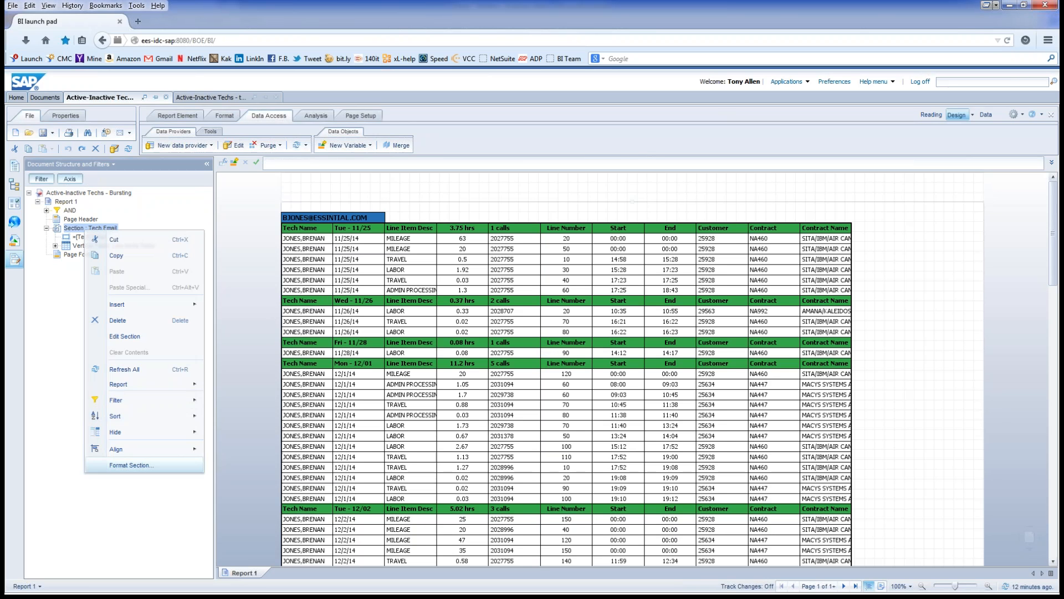
pyautogui.click(130, 465)
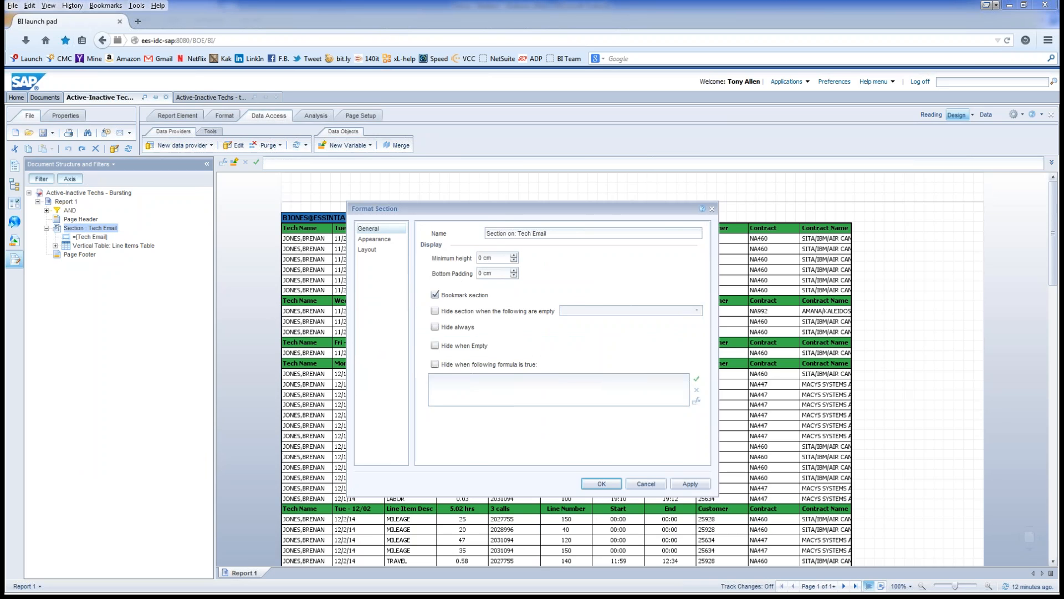
pyautogui.click(375, 239)
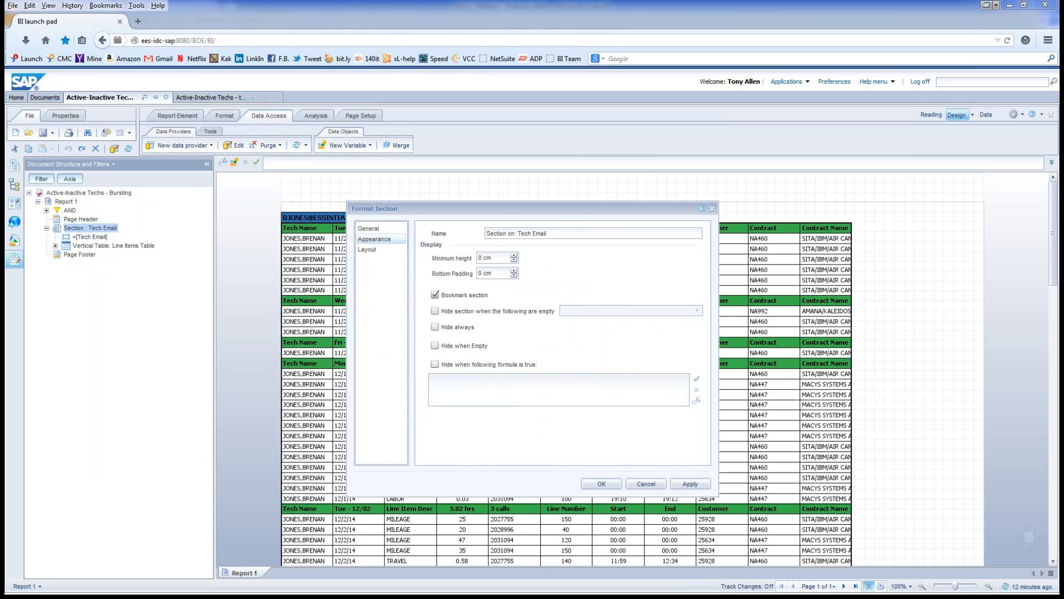
pyautogui.click(367, 250)
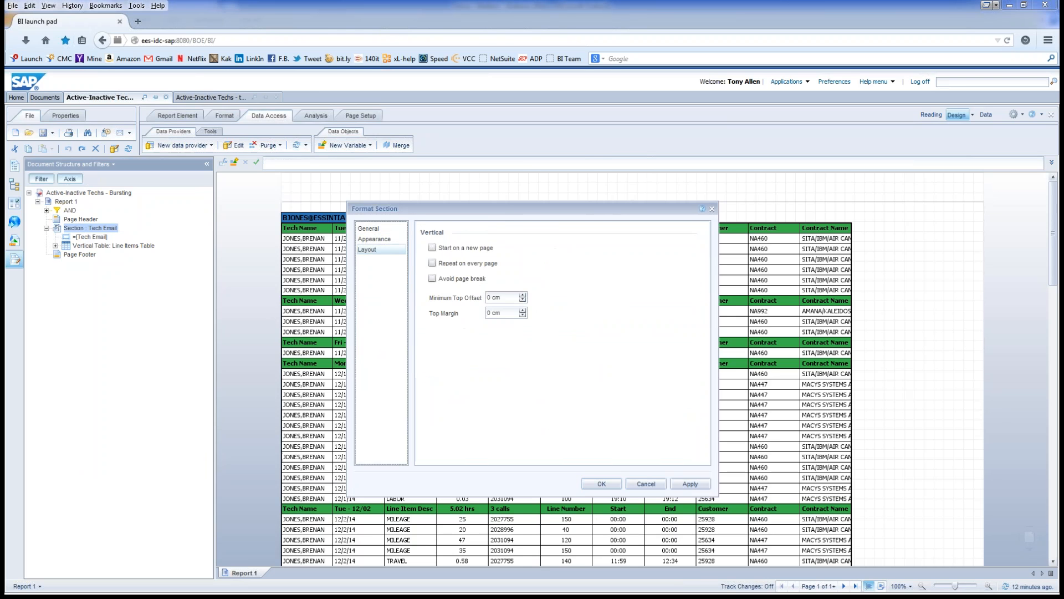
pyautogui.click(368, 228)
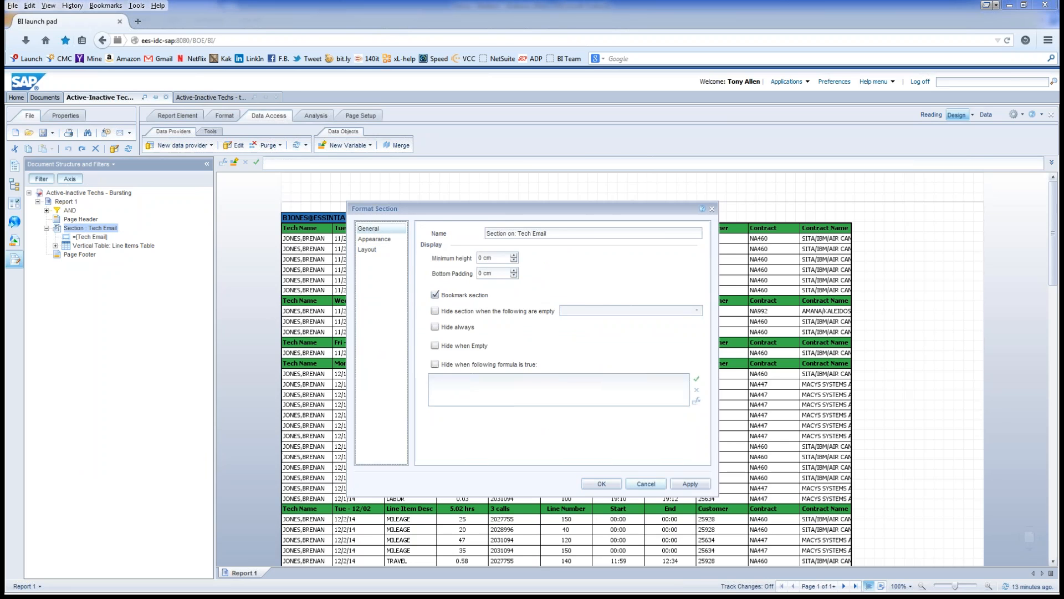
pyautogui.click(645, 484)
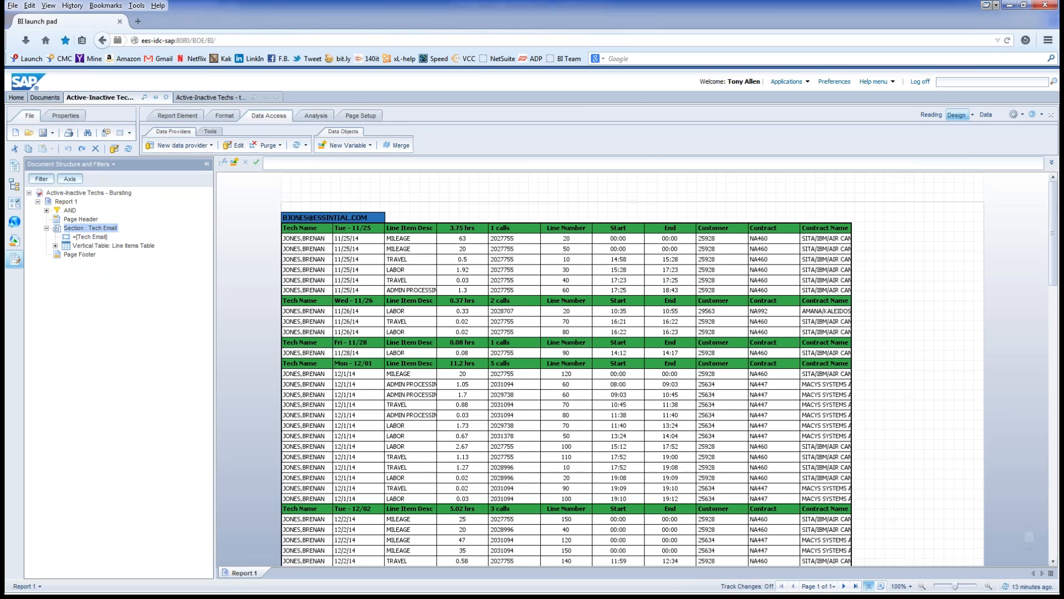
# Step: Change the section's break object from Tech Email to Line Item Tech ID
pyautogui.rightClick(91, 228)
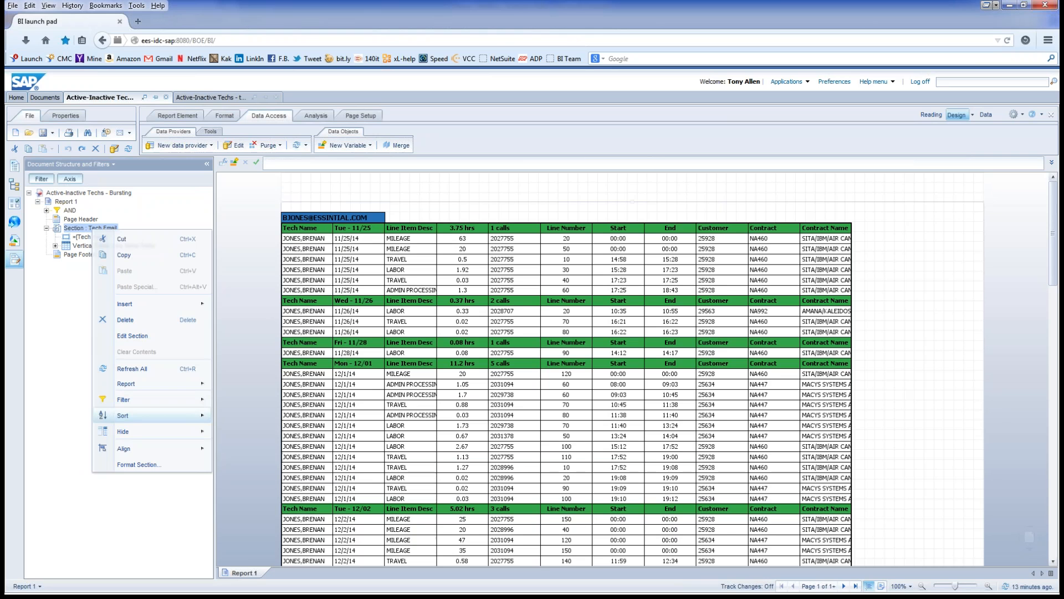
pyautogui.click(133, 336)
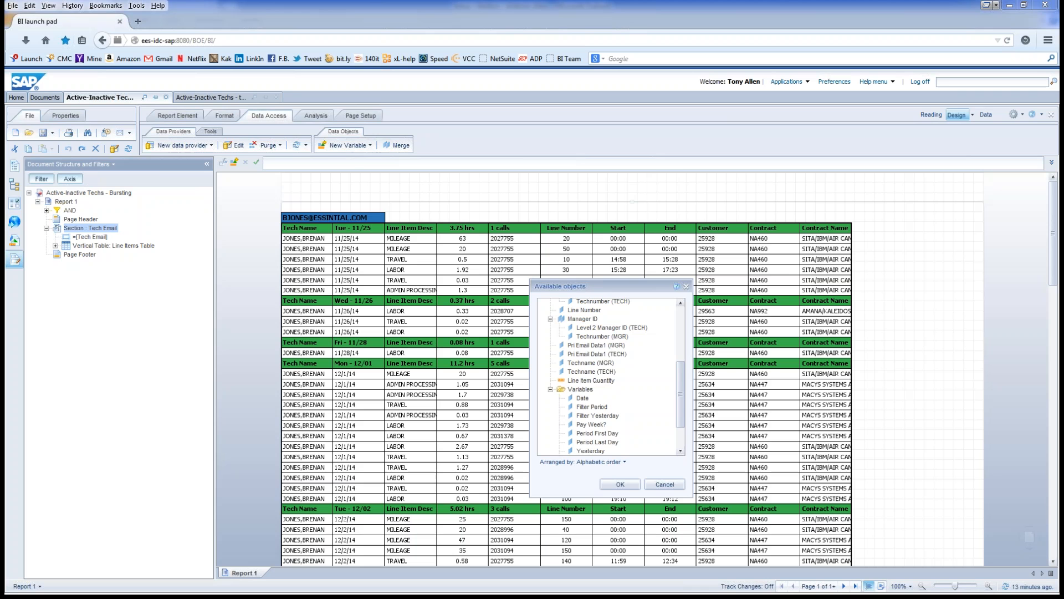
pyautogui.moveTo(681, 394); pyautogui.dragTo(681, 378)
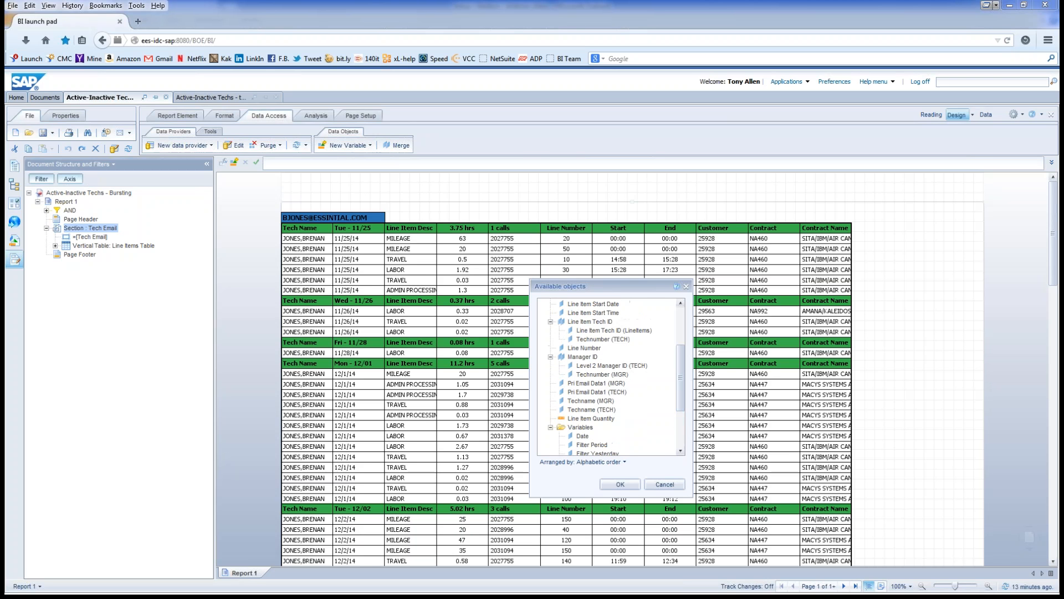
pyautogui.click(590, 321)
pyautogui.click(620, 483)
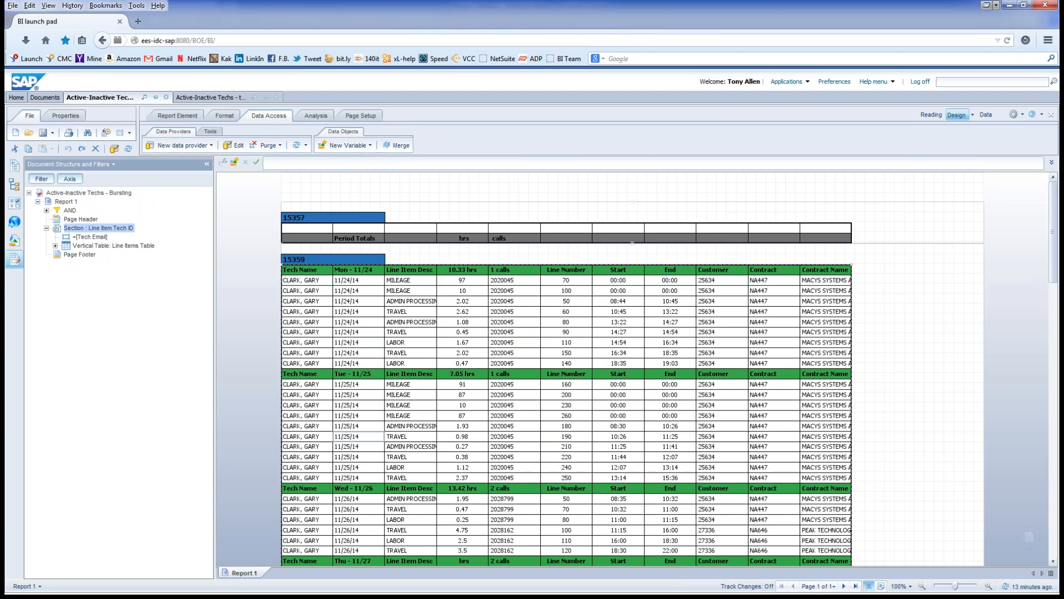
pyautogui.scroll(-2, 358, 436)
pyautogui.scroll(-6, 359, 403)
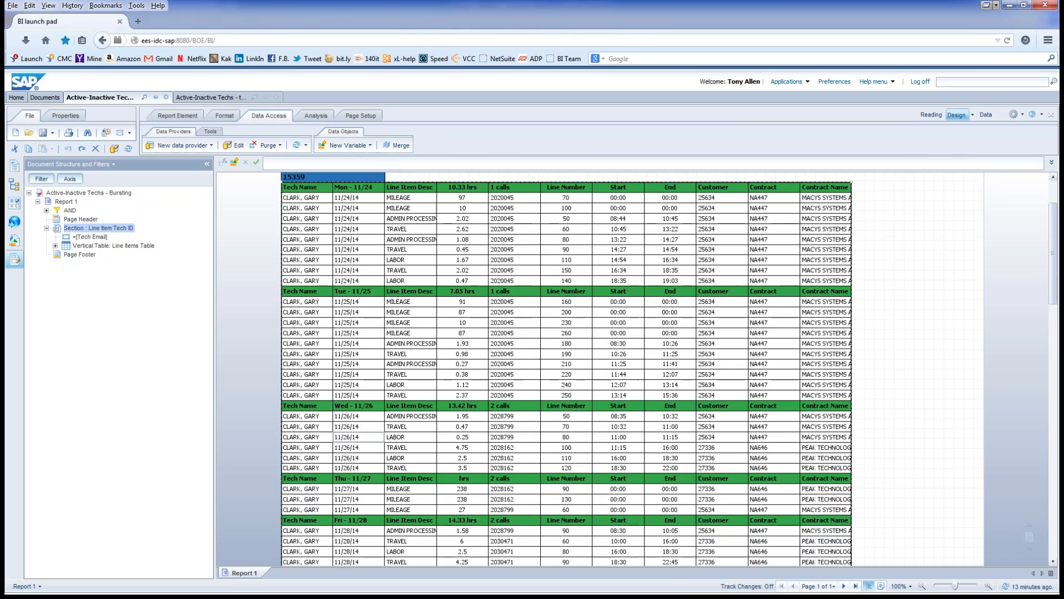
pyautogui.scroll(-8, 359, 458)
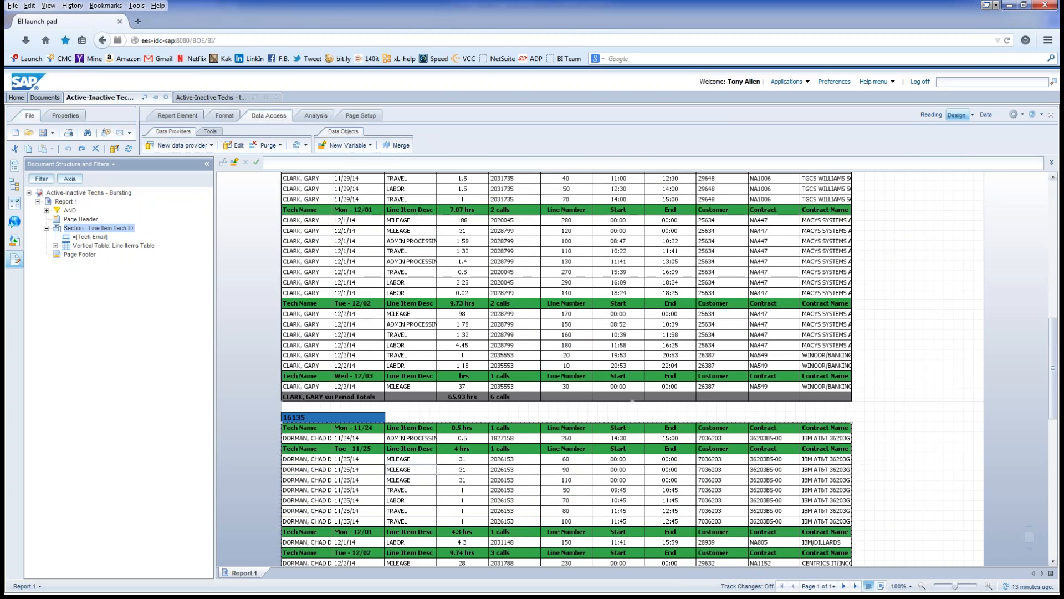
pyautogui.scroll(4, 359, 458)
pyautogui.scroll(10, 632, 369)
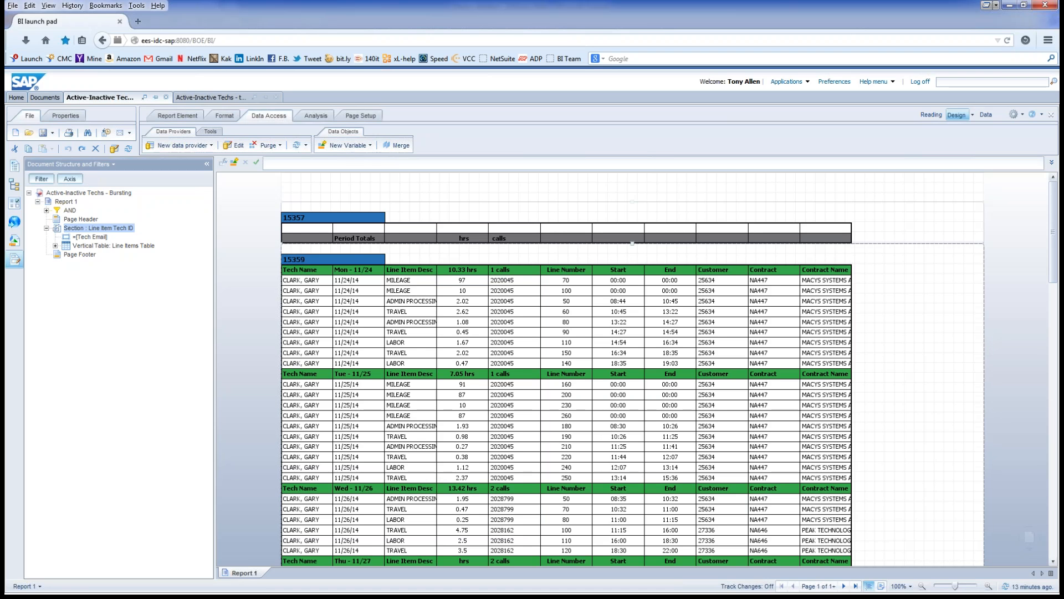
# Step: Set the 15359 tech ID section header cell width to 2.5 cm
pyautogui.click(308, 228)
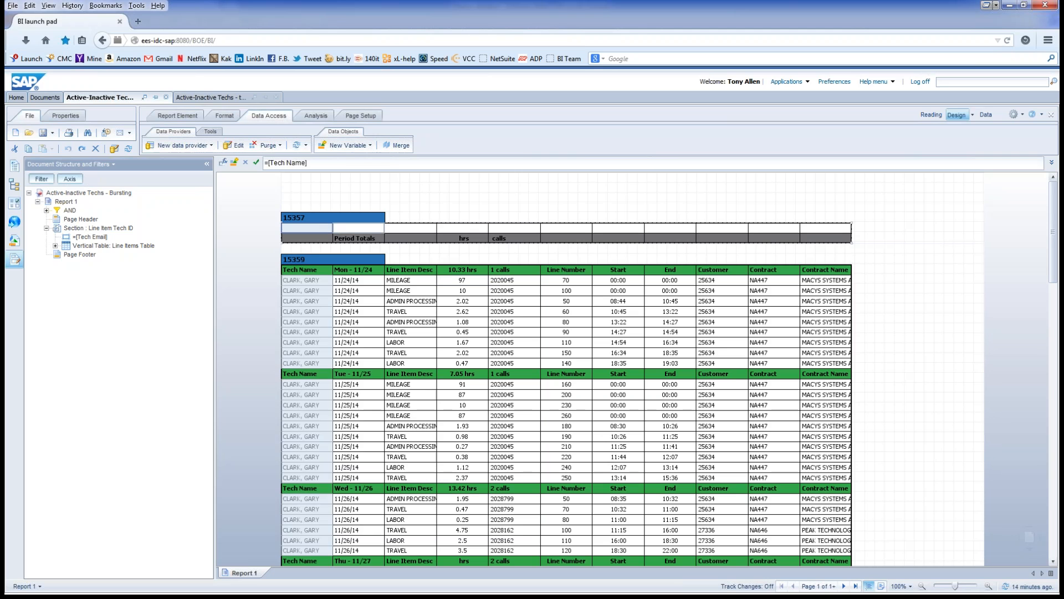
pyautogui.click(358, 228)
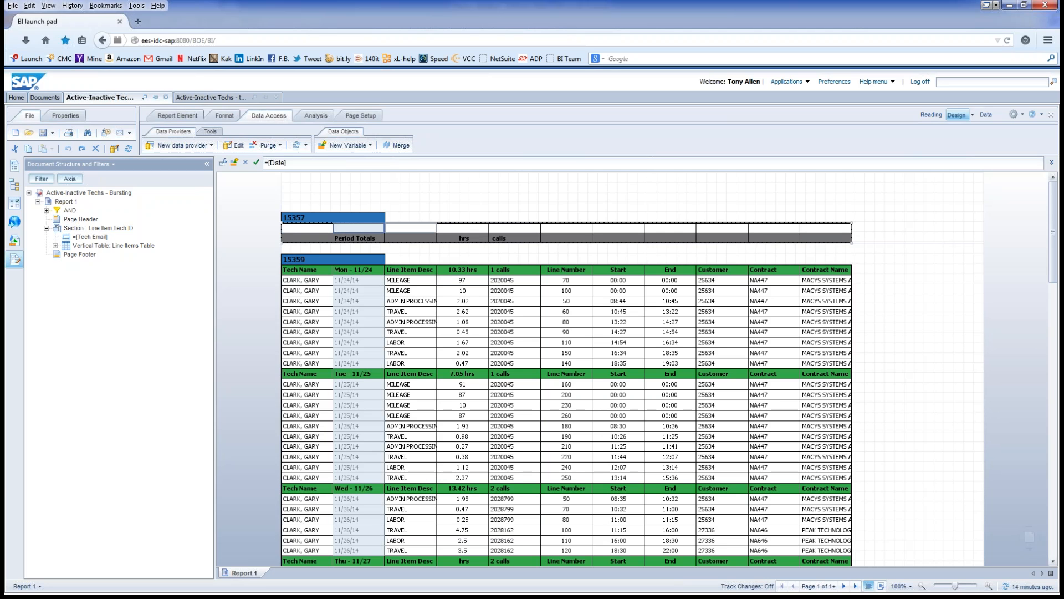
pyautogui.click(410, 229)
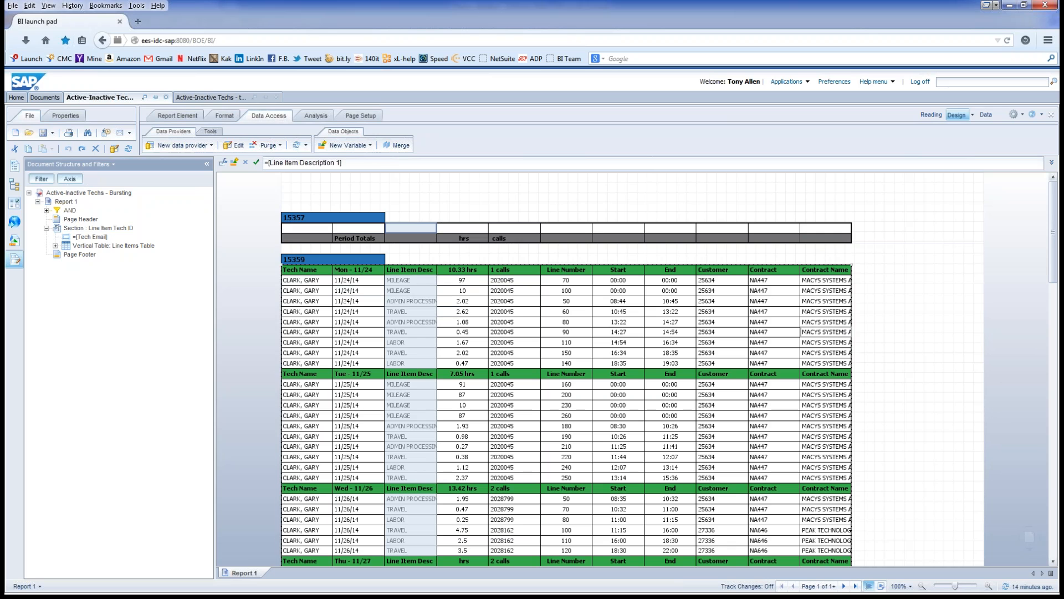
pyautogui.click(413, 254)
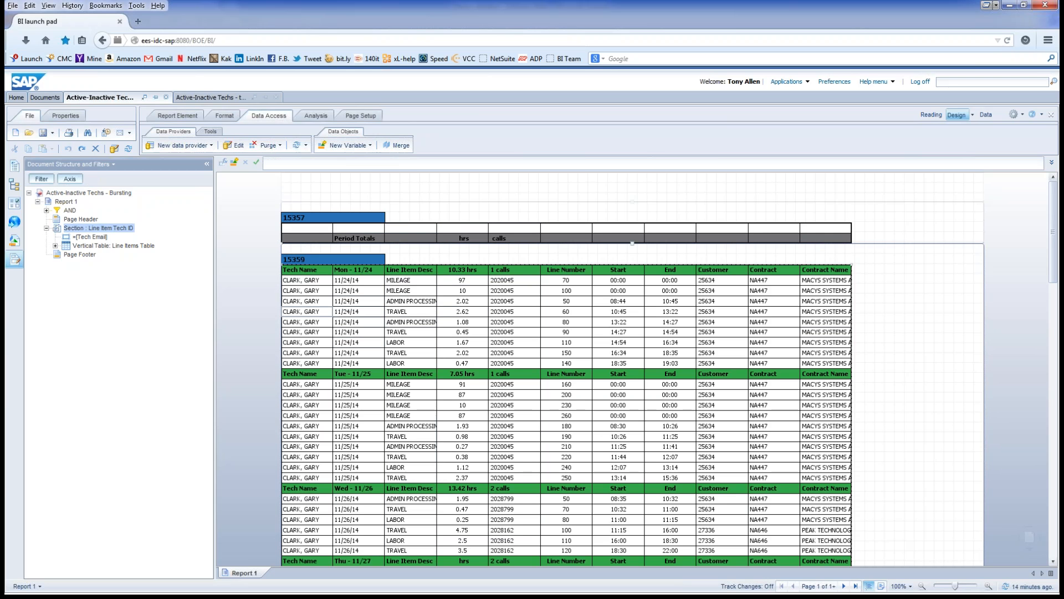
pyautogui.click(361, 259)
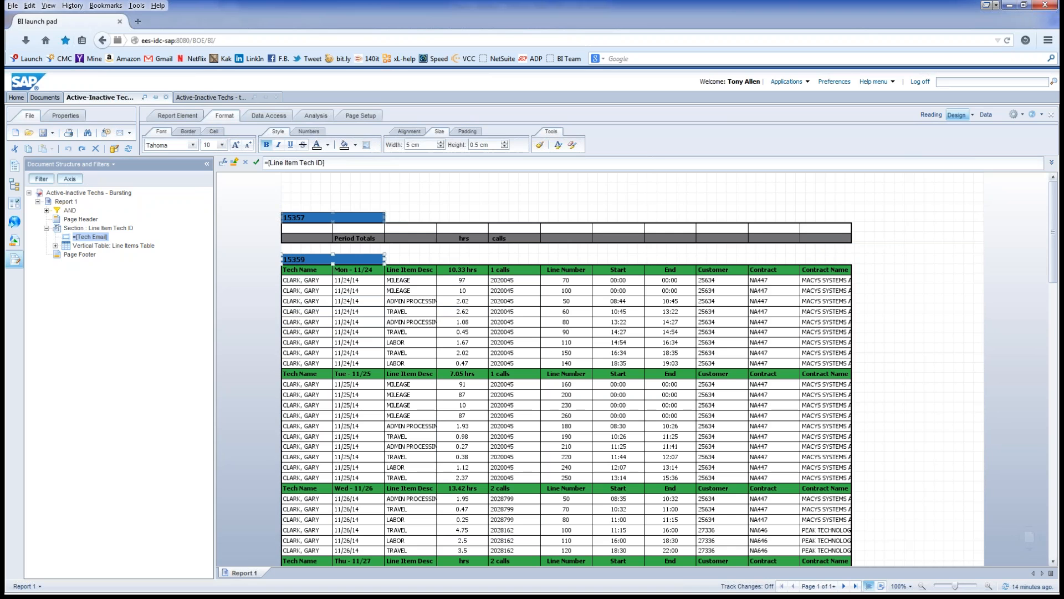
pyautogui.write('2.5')
pyautogui.press('Tab')
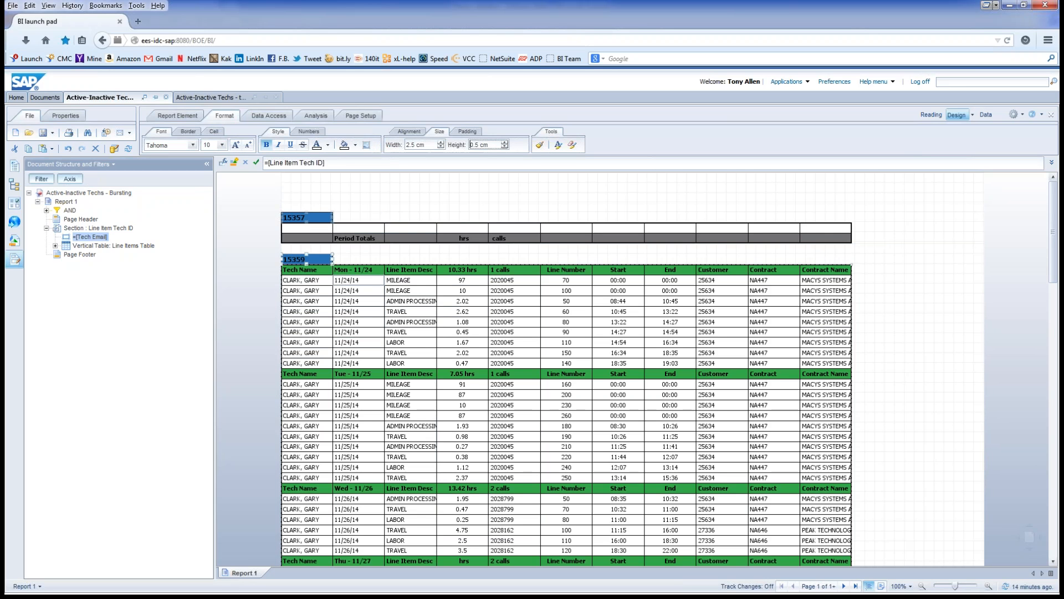
pyautogui.click(325, 267)
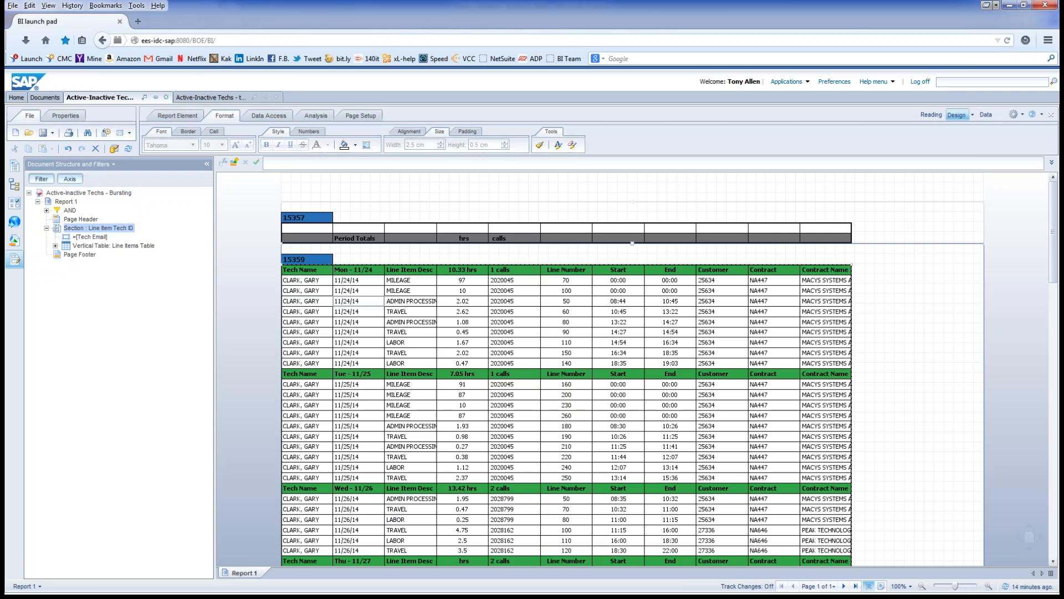
pyautogui.click(14, 240)
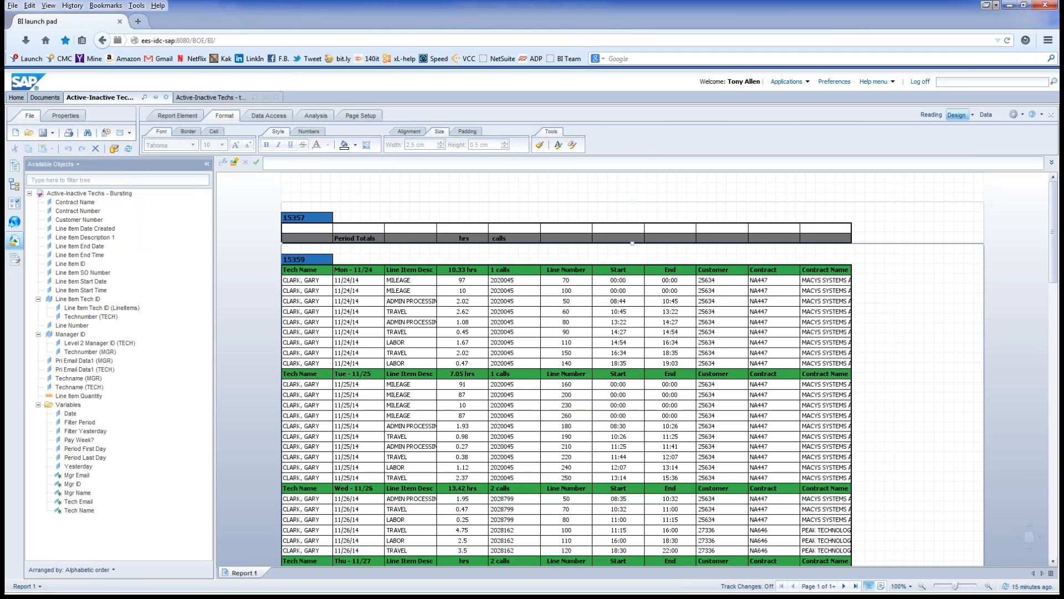
# Step: Open the CMC in a new browser tab and log on with the prefilled Enterprise credentials
pyautogui.click(138, 21)
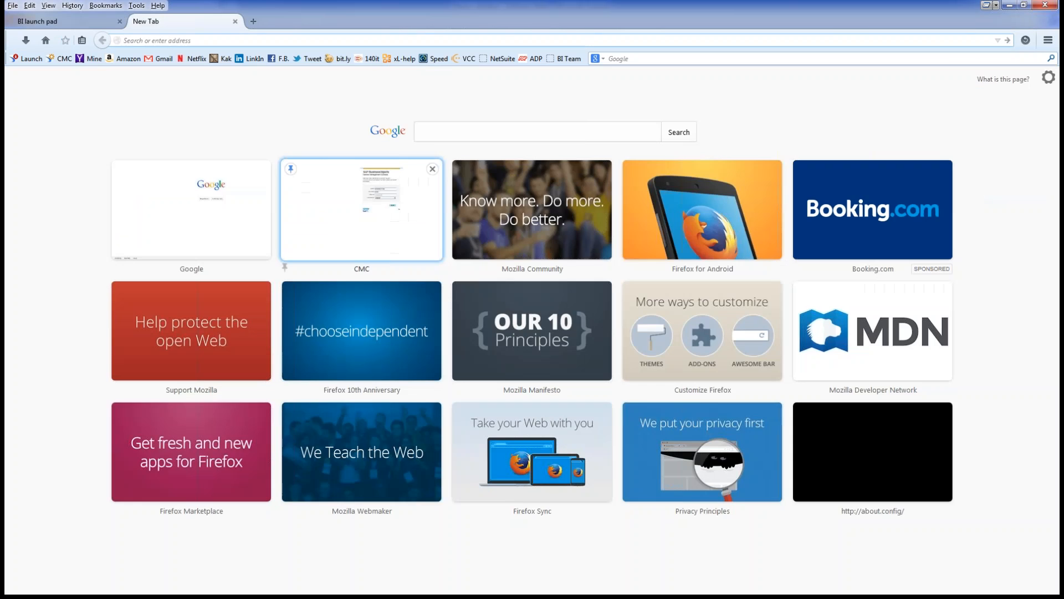
pyautogui.click(361, 210)
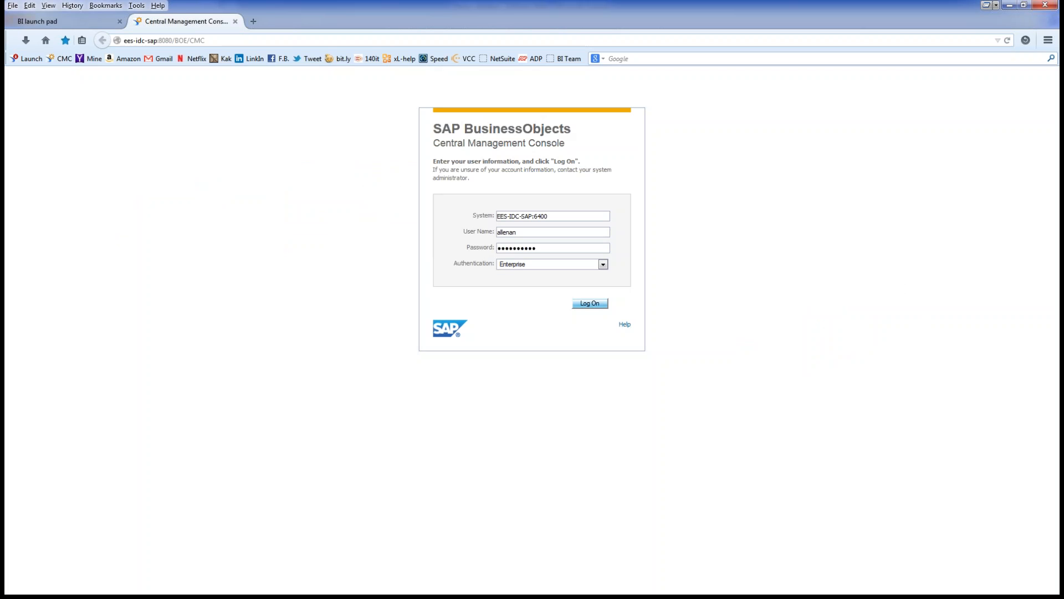
pyautogui.click(590, 303)
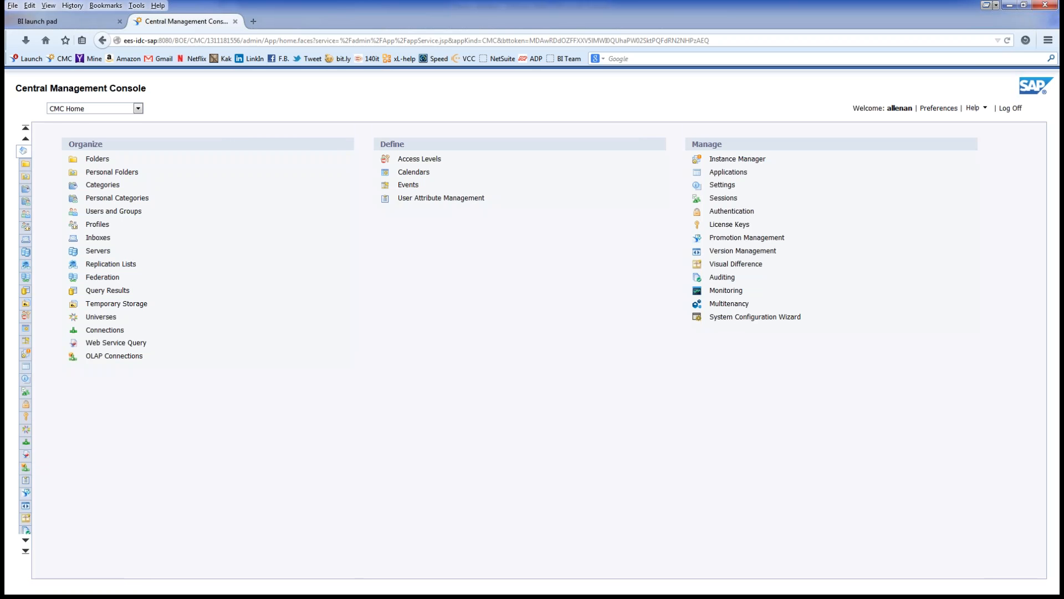
# Step: Go to Profiles and start a new profile with Create a profile
pyautogui.click(97, 224)
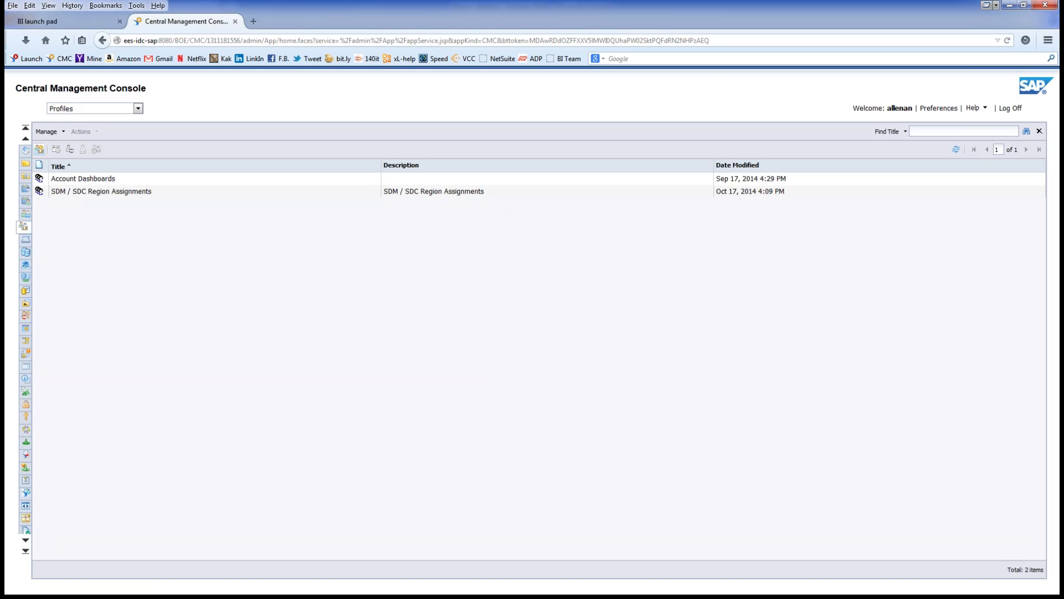
pyautogui.click(39, 149)
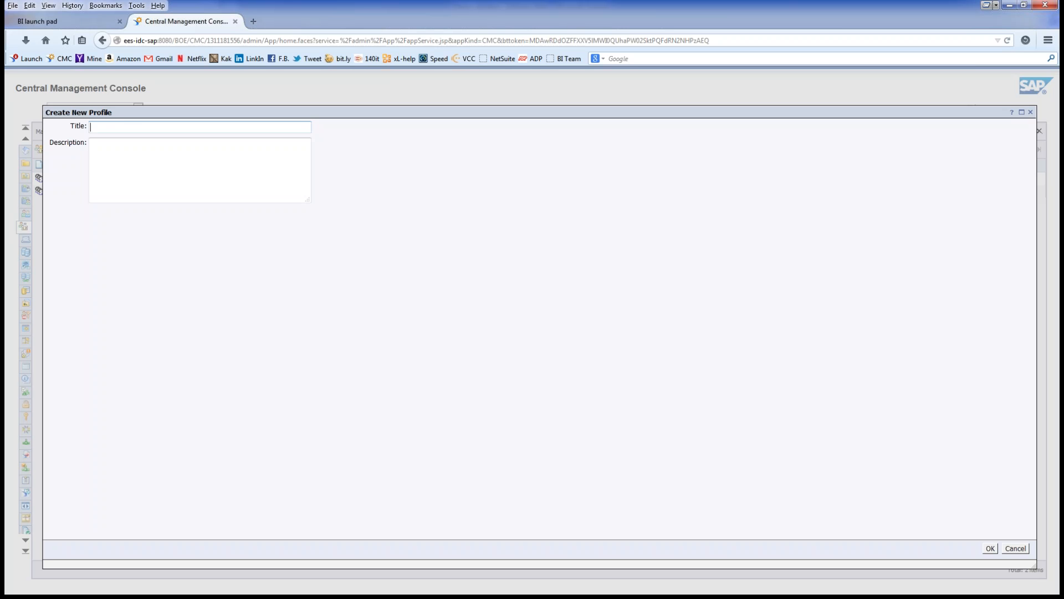
# Step: Create the 'Tech Email' profile and open its Properties
pyautogui.write('Tech')
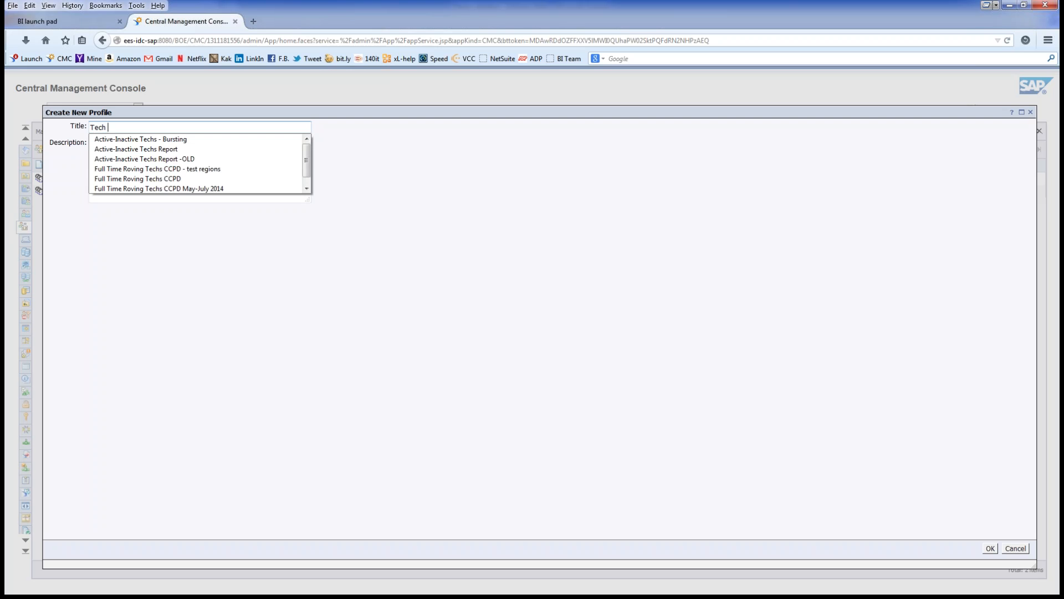
pyautogui.write(' Email')
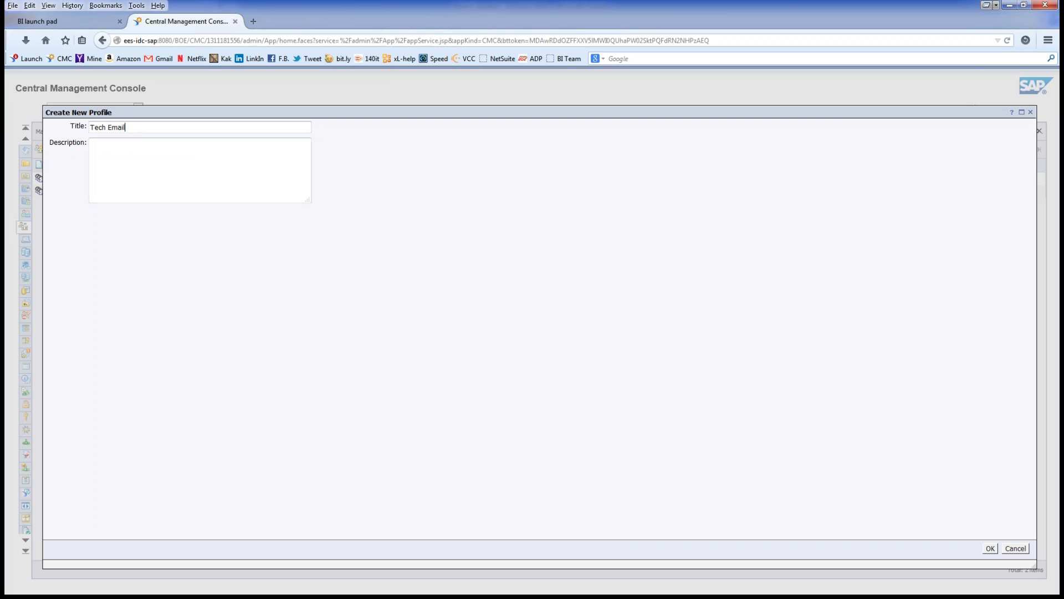
pyautogui.press('Return')
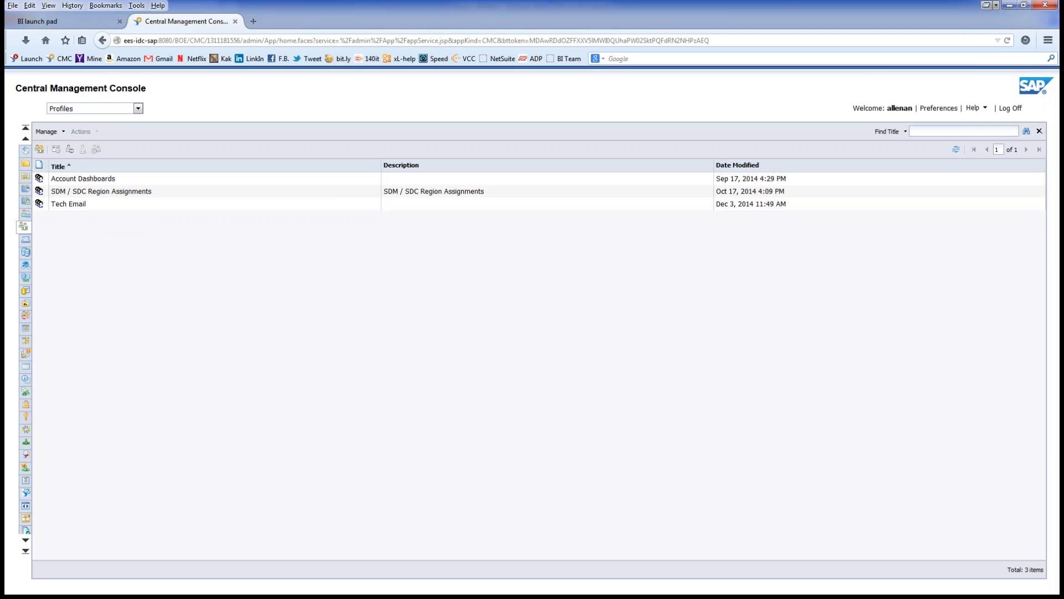
pyautogui.click(83, 204)
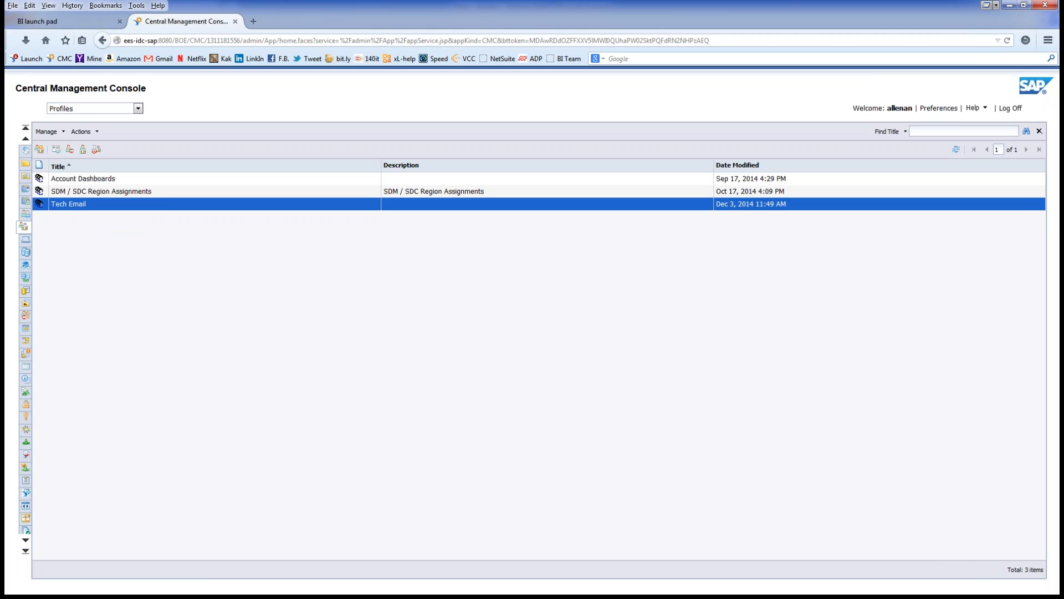
pyautogui.rightClick(96, 204)
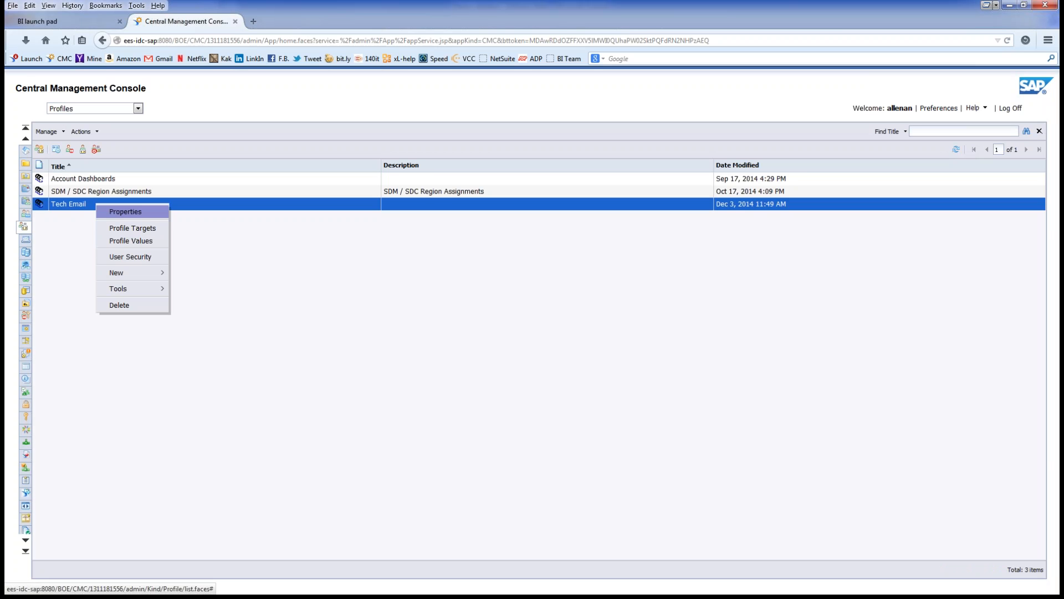
pyautogui.click(125, 211)
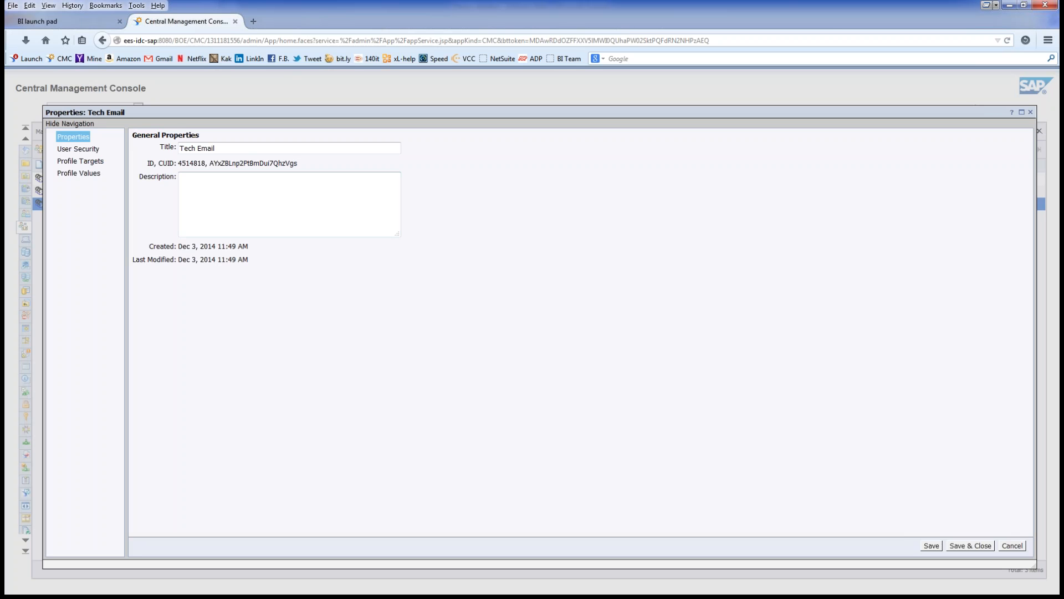
# Step: Go to the Tech Email profile's Profile Targets page and add a new target
pyautogui.click(80, 161)
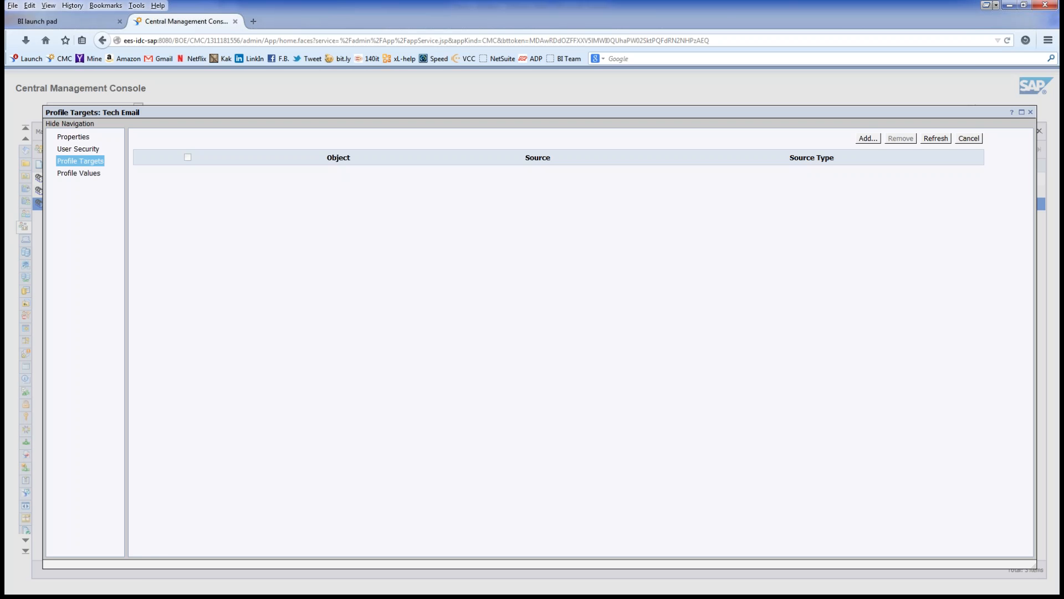
pyautogui.click(868, 139)
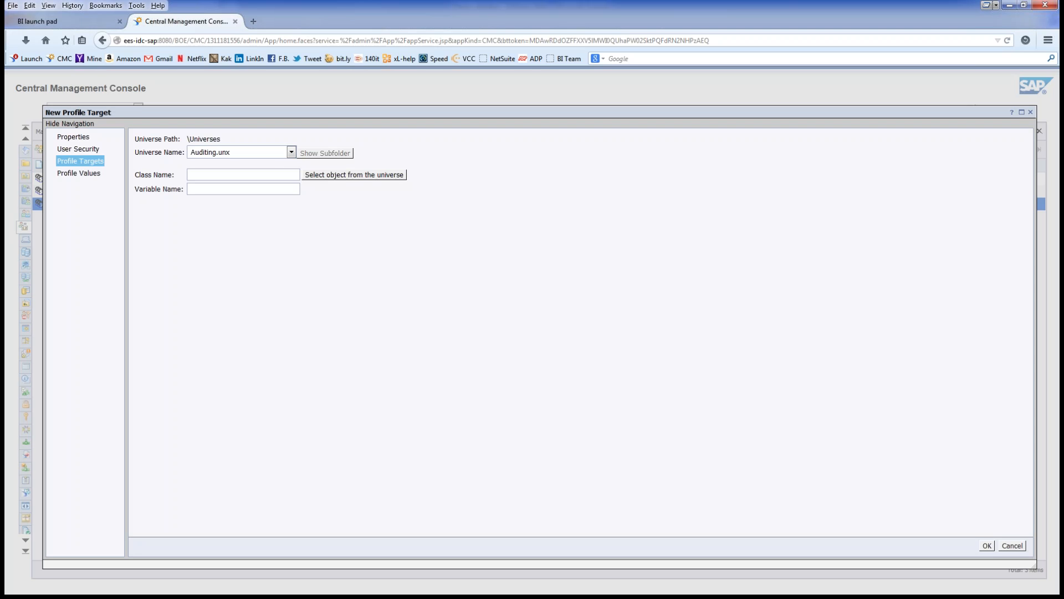
# Step: Choose the Service Management-Live TEST universe for the new profile target
pyautogui.click(292, 152)
pyautogui.moveTo(307, 191); pyautogui.dragTo(307, 264)
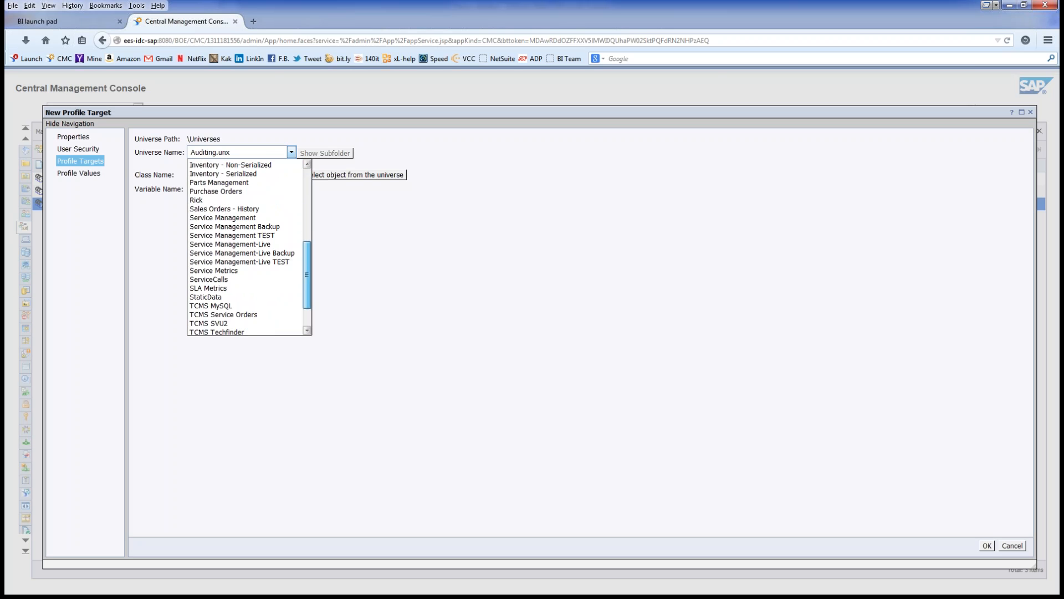
pyautogui.scroll(-1, 244, 239)
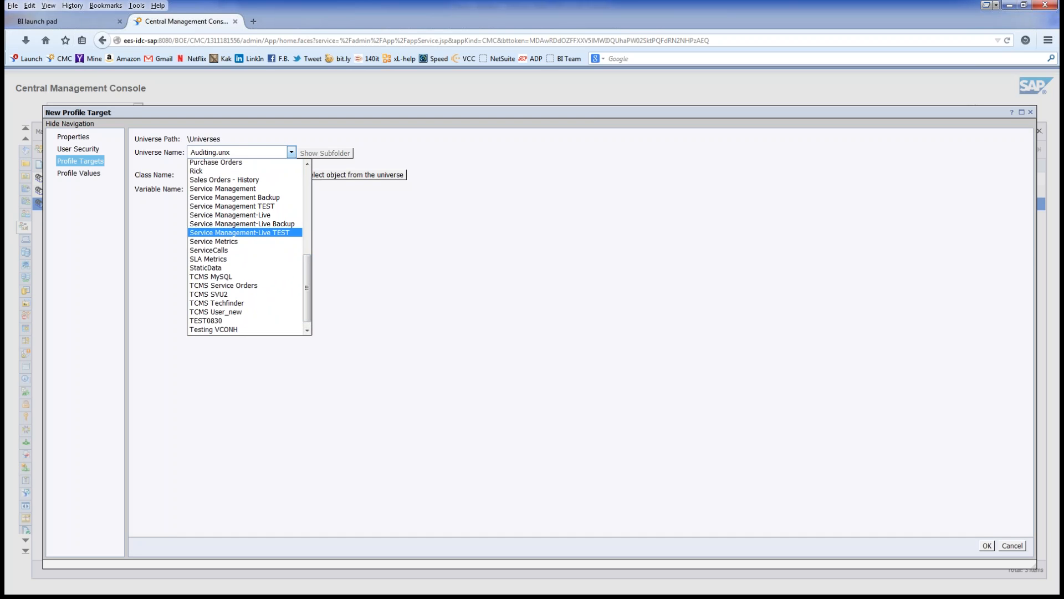
pyautogui.click(243, 233)
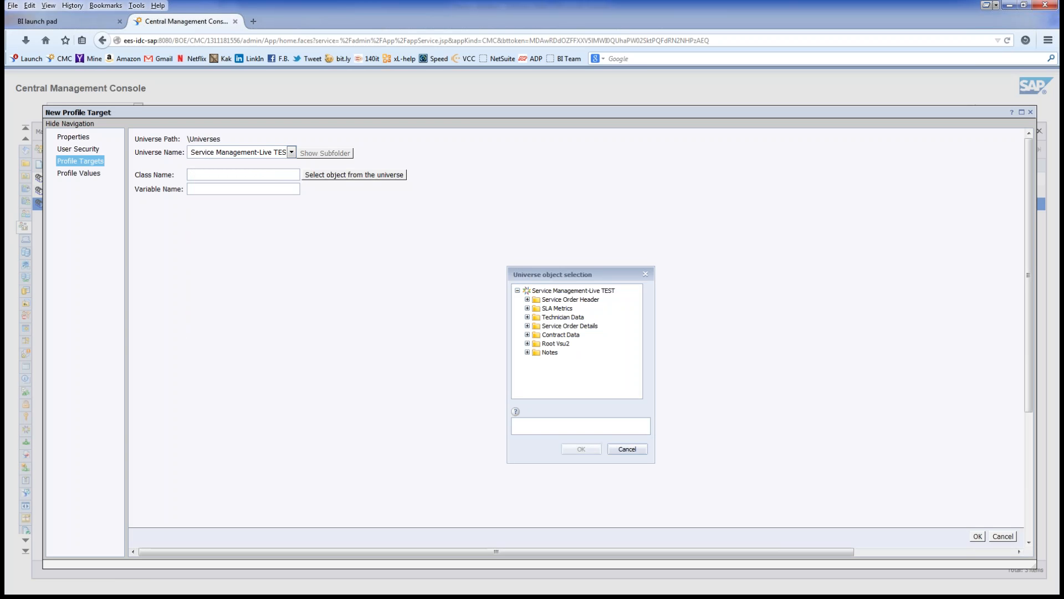
# Step: Set the target object to Technician Data > Technician Header Data > Technumber and save it
pyautogui.click(528, 317)
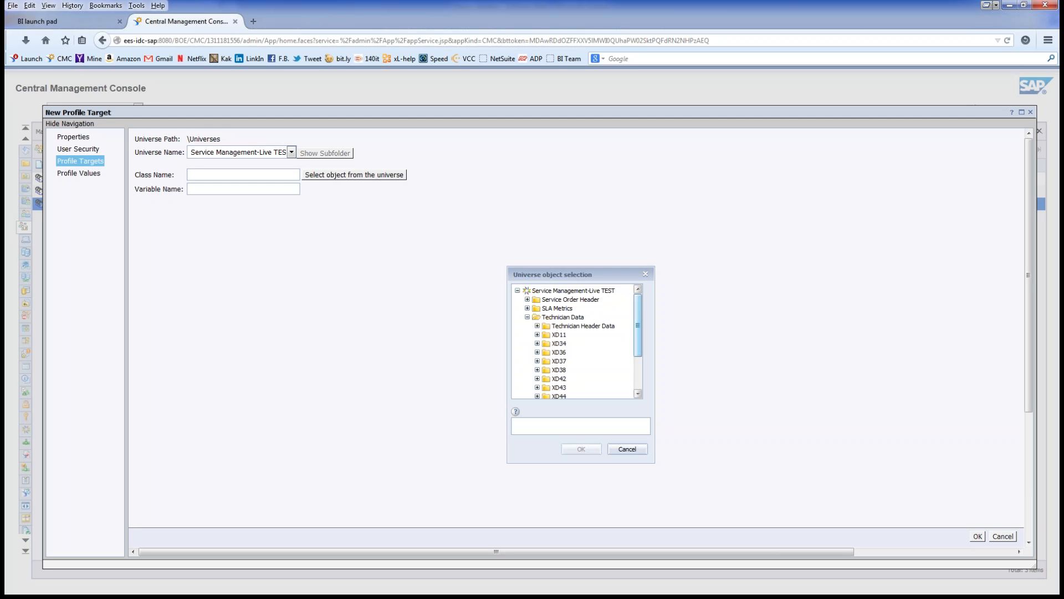
pyautogui.moveTo(638, 325); pyautogui.dragTo(638, 347)
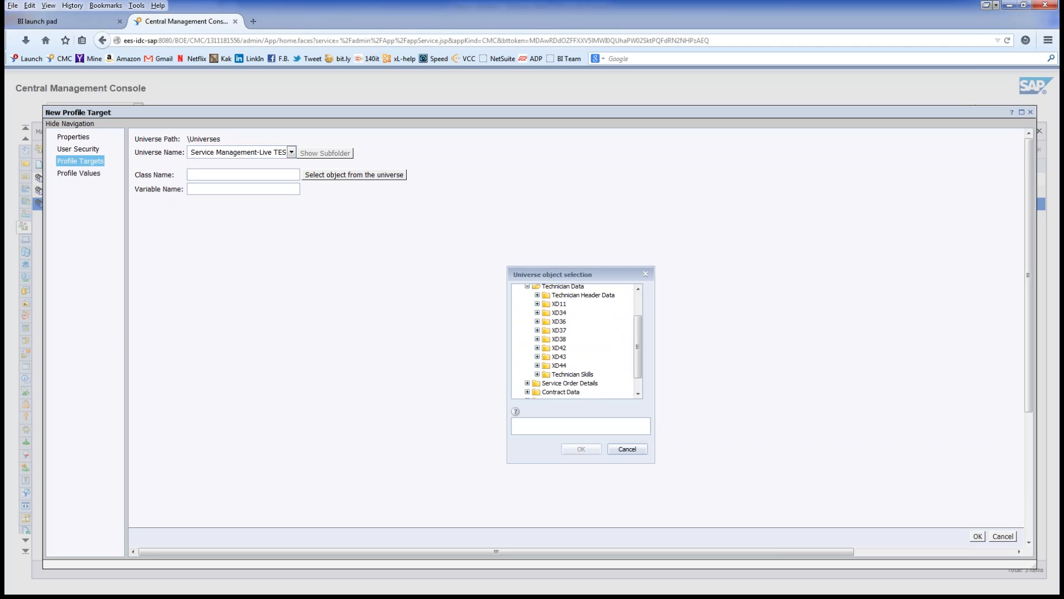
pyautogui.click(537, 294)
pyautogui.click(578, 304)
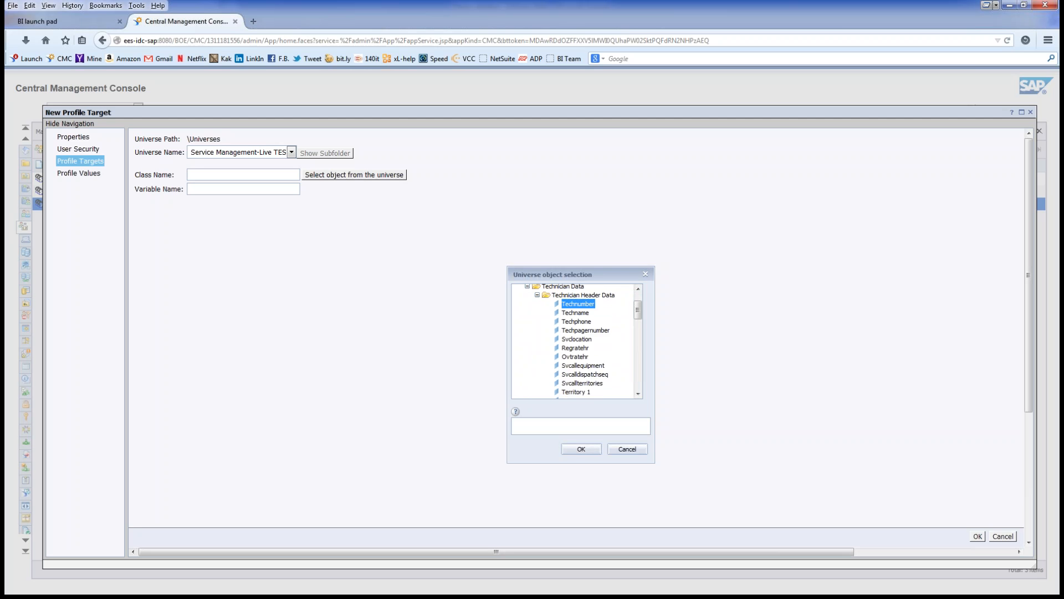
pyautogui.scroll(1, 576, 341)
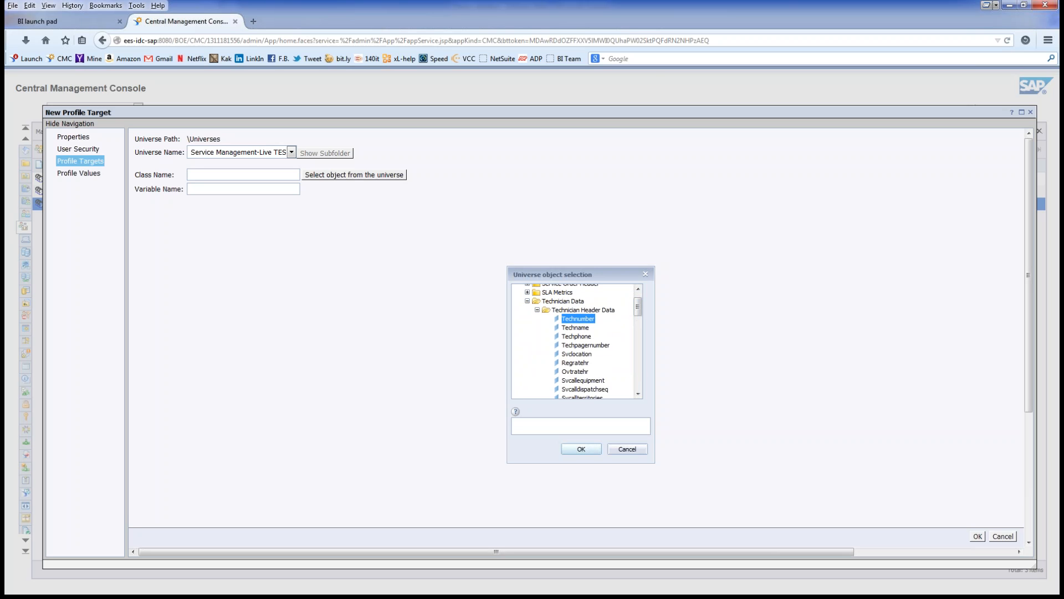
pyautogui.click(581, 449)
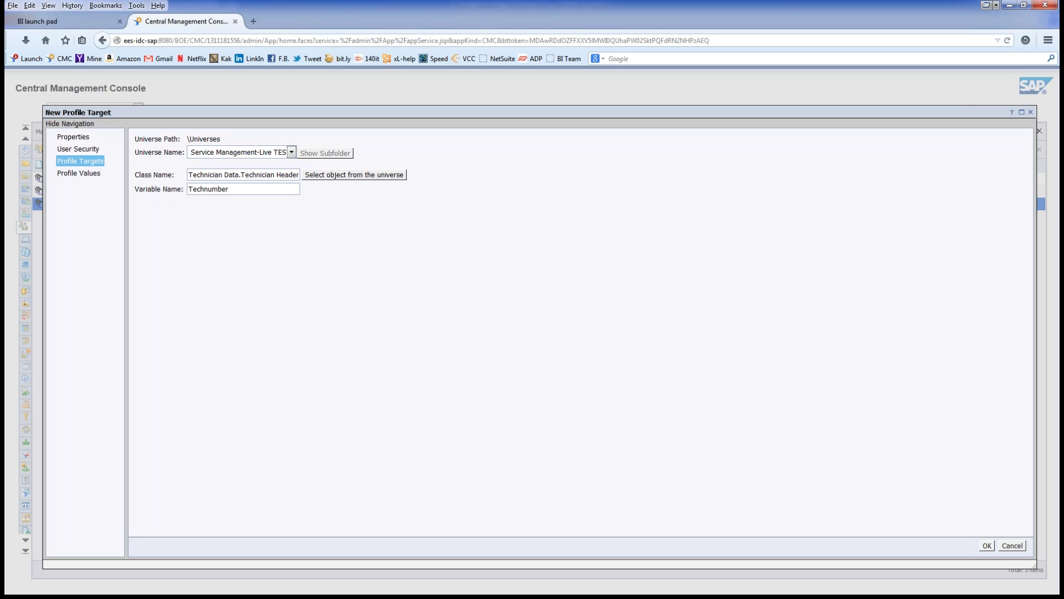
pyautogui.click(987, 546)
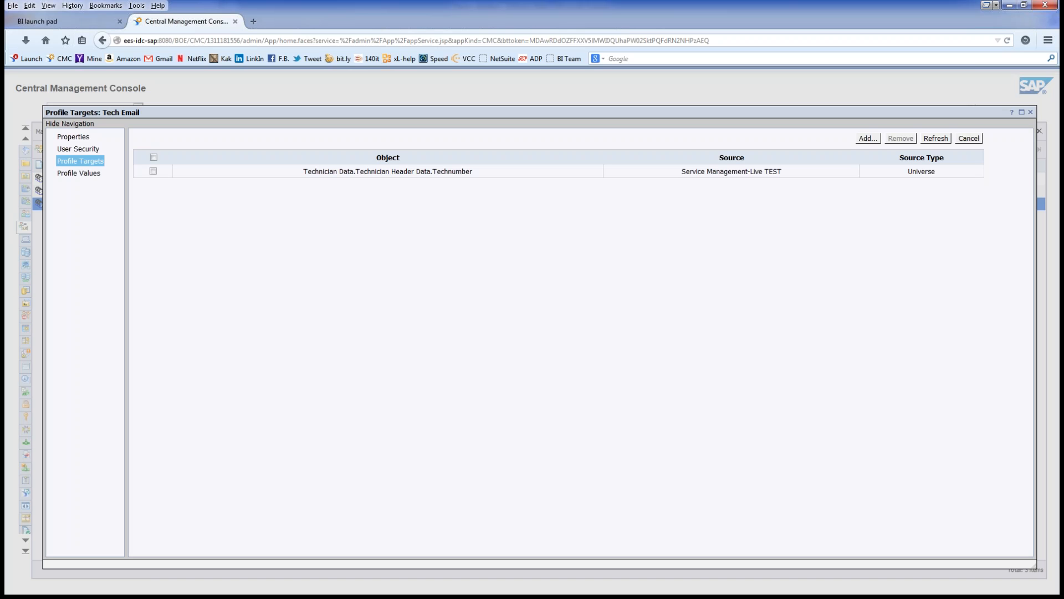
# Step: Go to the Tech Email profile's values and start a new profile value
pyautogui.click(78, 174)
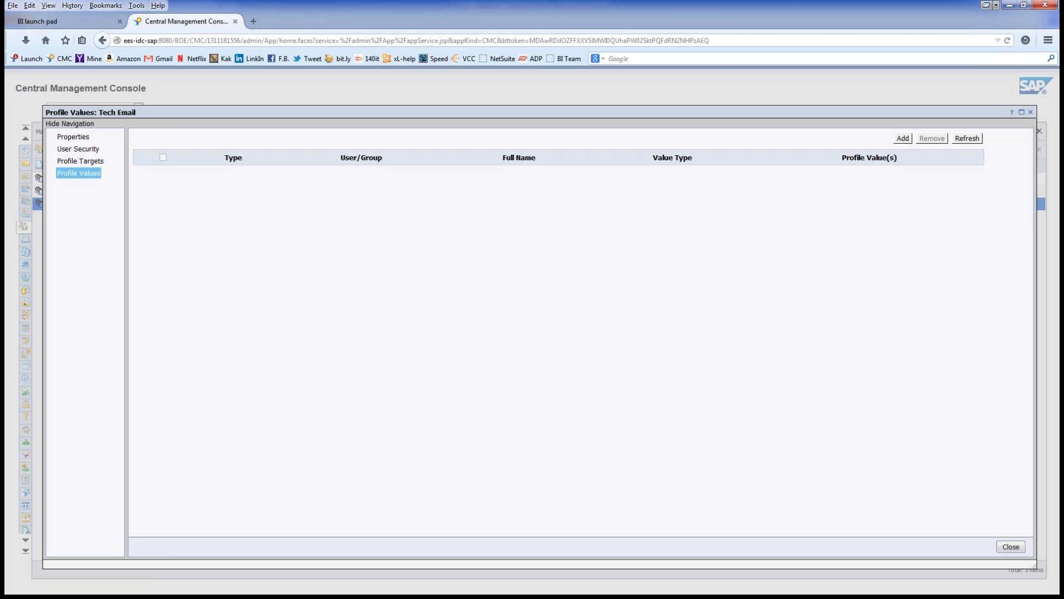
pyautogui.click(903, 139)
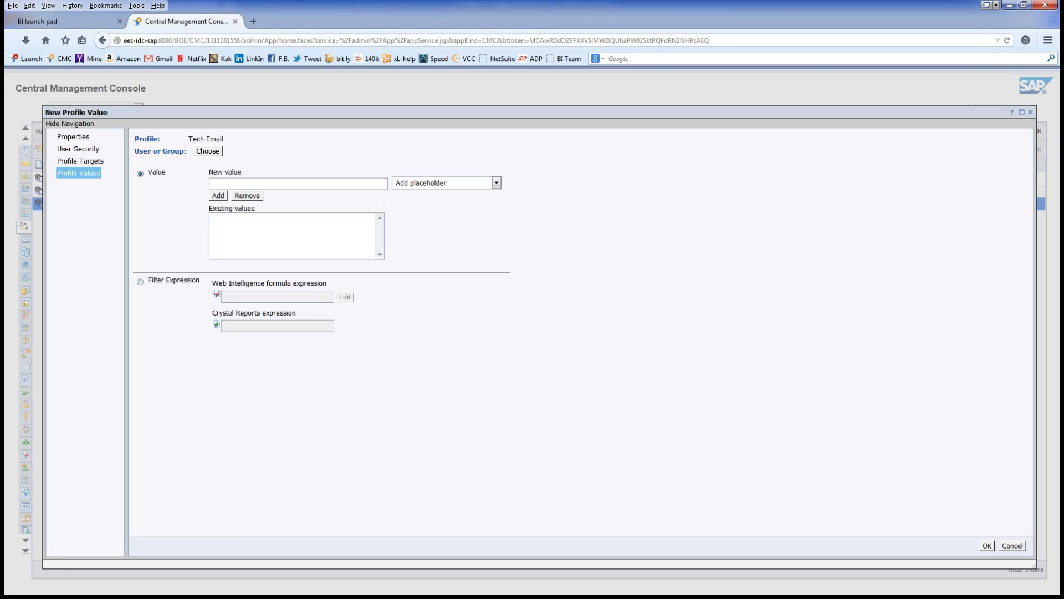
# Step: Make the new Tech Email value a Filter Expression and bring up the user/group chooser
pyautogui.click(140, 281)
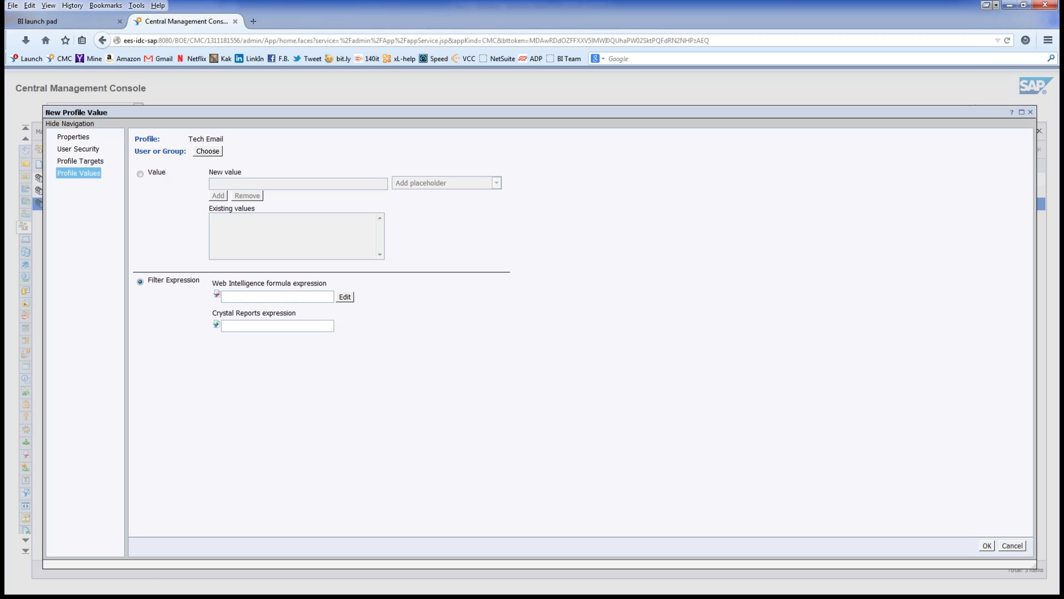
pyautogui.click(208, 152)
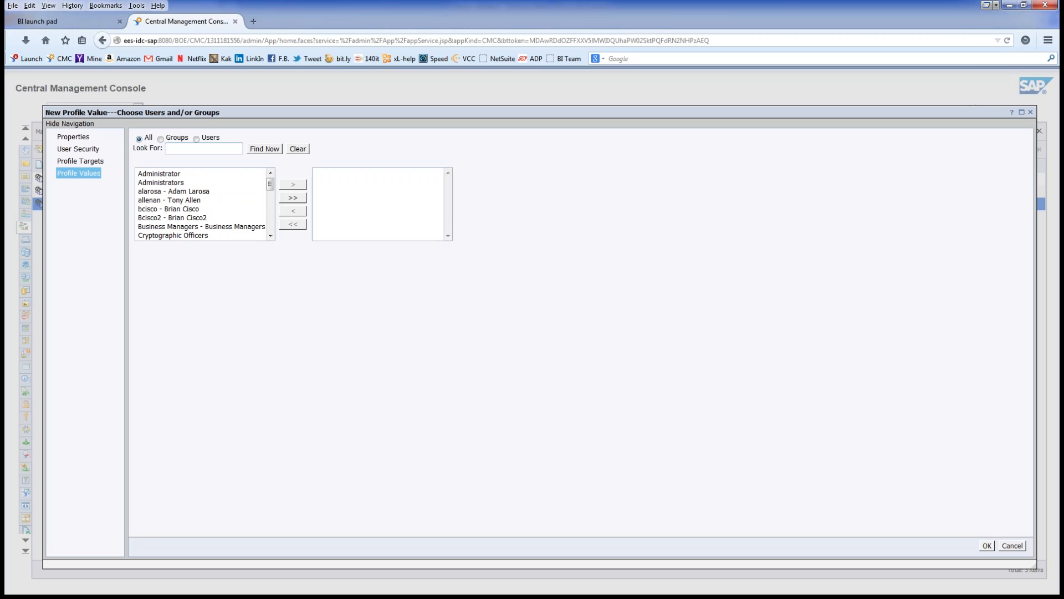
# Step: Move a user account into the chosen list and confirm it for the Tech Email value
pyautogui.click(183, 200)
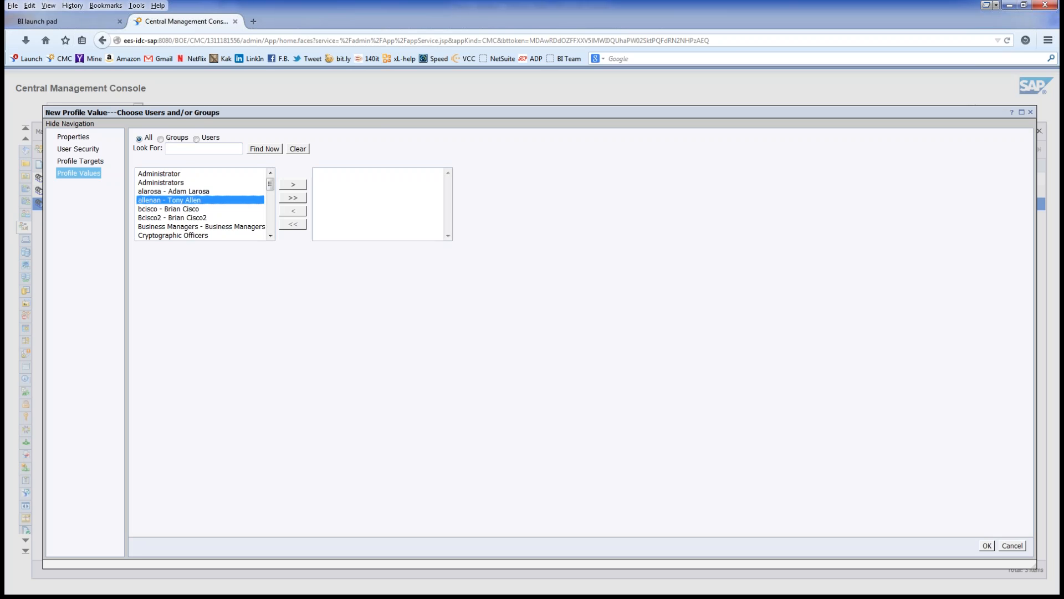
pyautogui.click(294, 184)
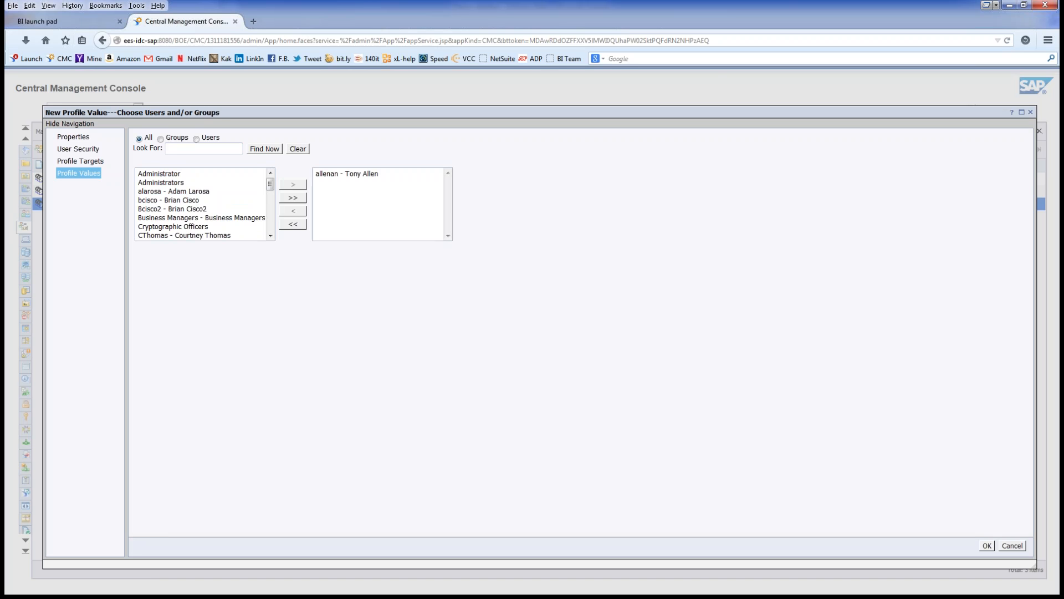
pyautogui.click(986, 546)
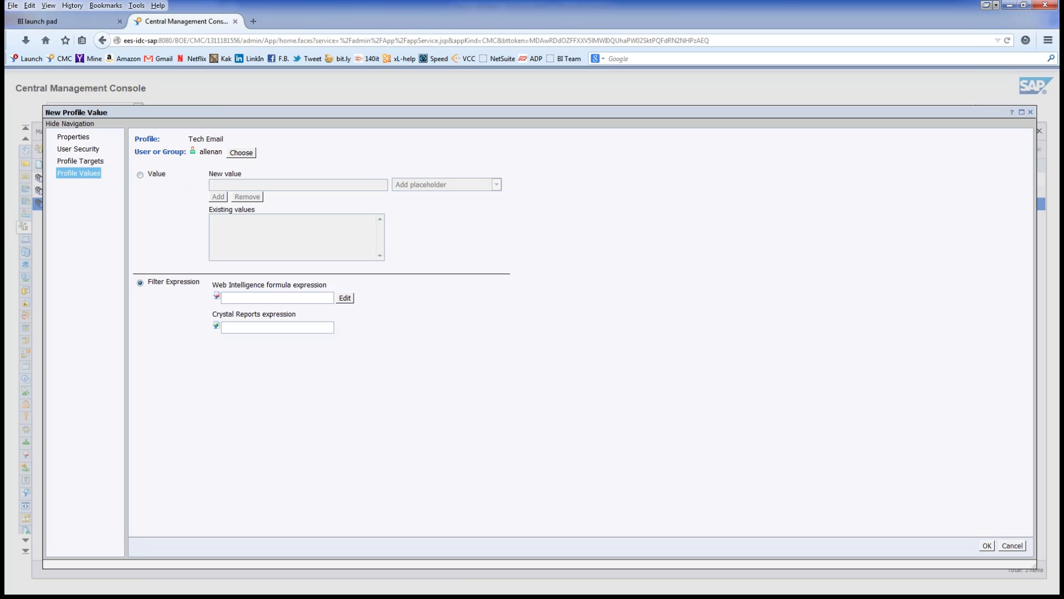
# Step: Edit the Web Intelligence formula expression, keeping Technumber as the object, and load its value list
pyautogui.click(344, 299)
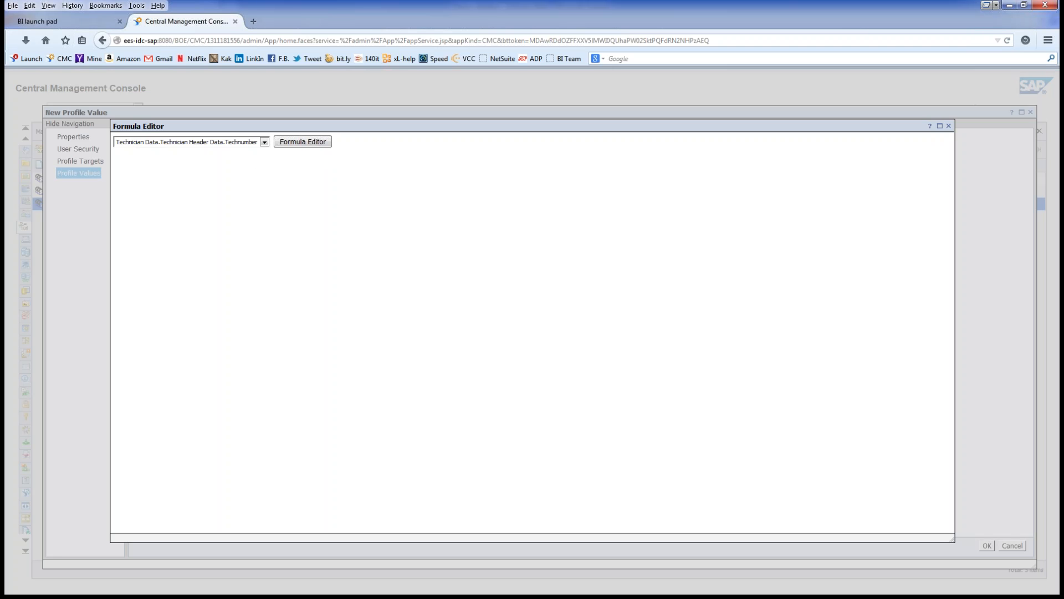
pyautogui.click(264, 142)
pyautogui.click(265, 142)
pyautogui.click(302, 142)
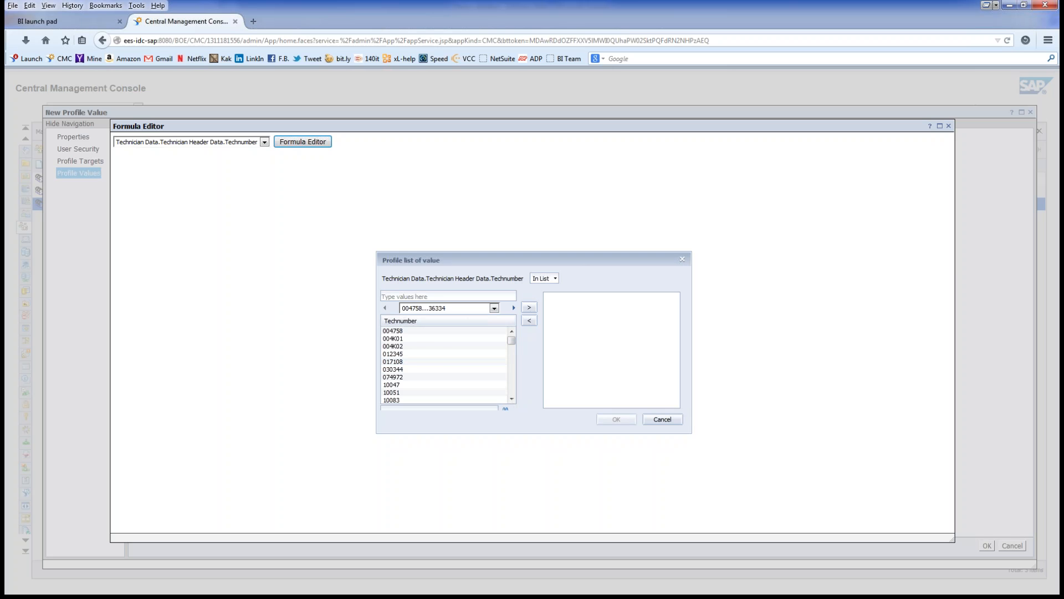
# Step: Add Technumbers 004758 through 36334 to the In List values, then load the 36335…FN0186 batch
pyautogui.click(494, 308)
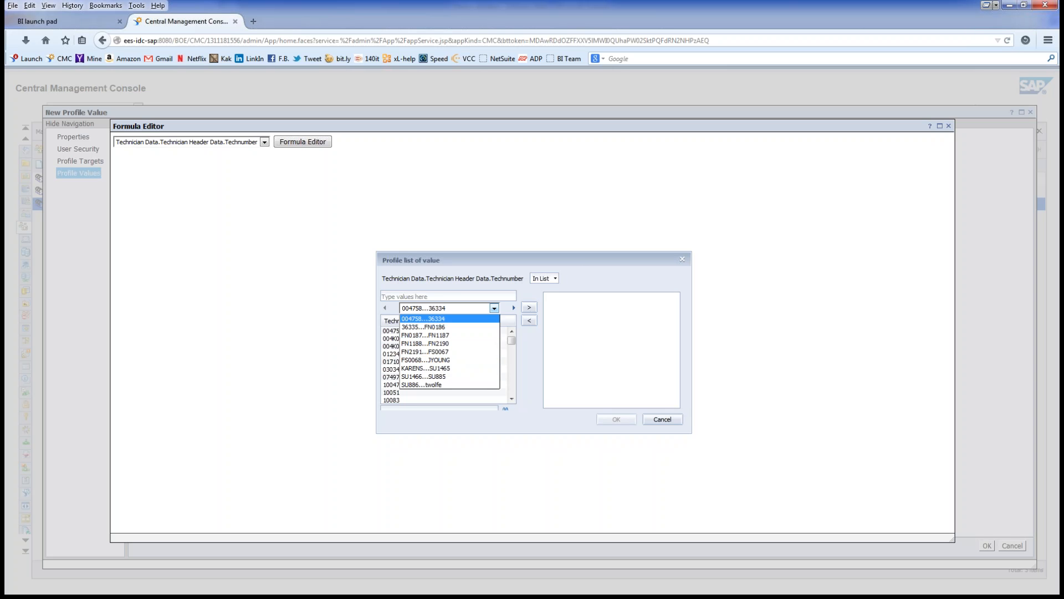
pyautogui.click(442, 319)
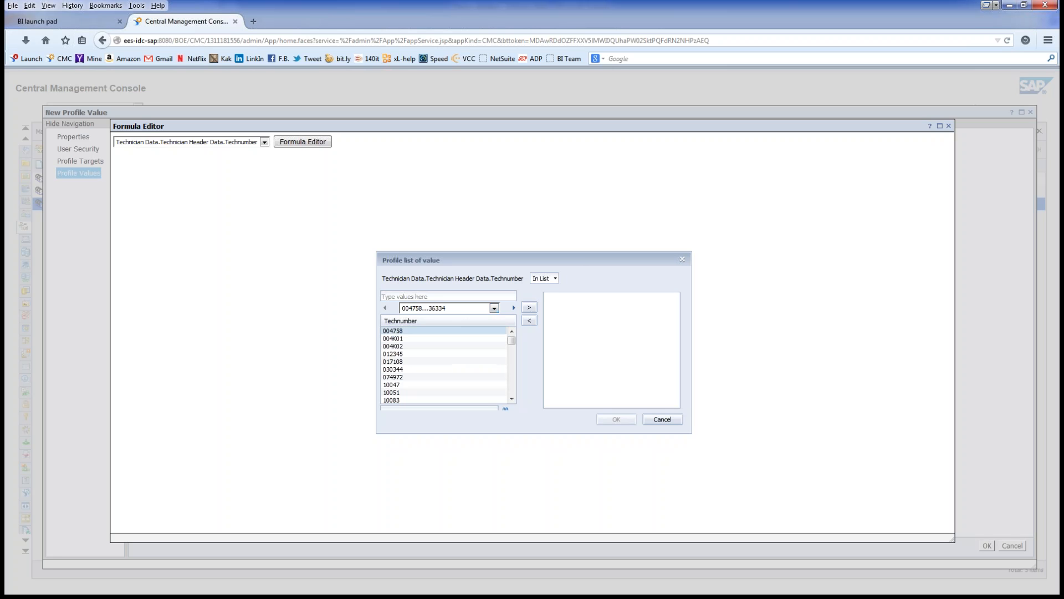
pyautogui.click(443, 331)
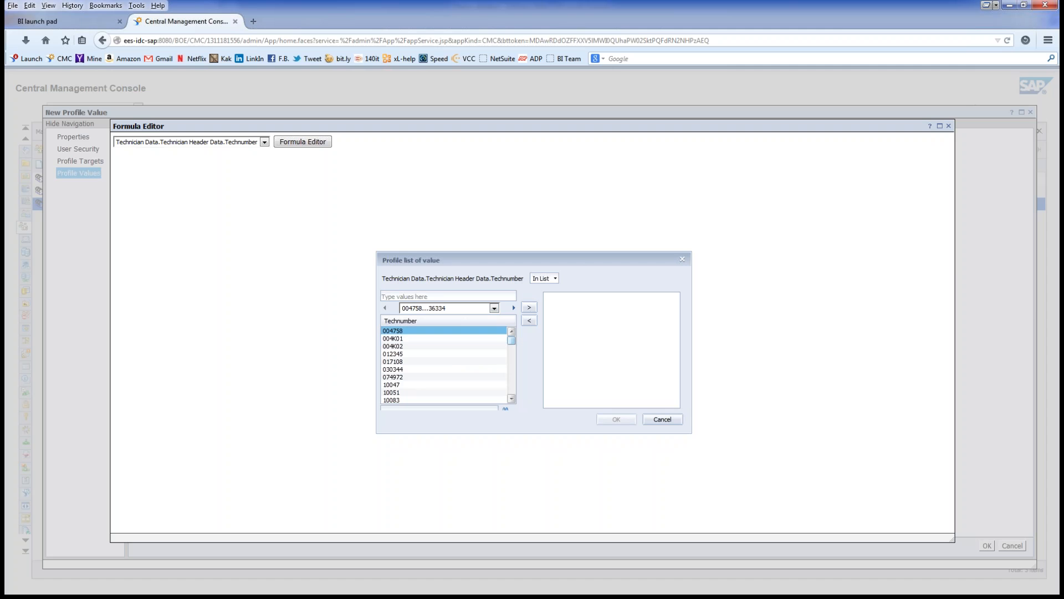
pyautogui.moveTo(511, 340); pyautogui.dragTo(512, 391)
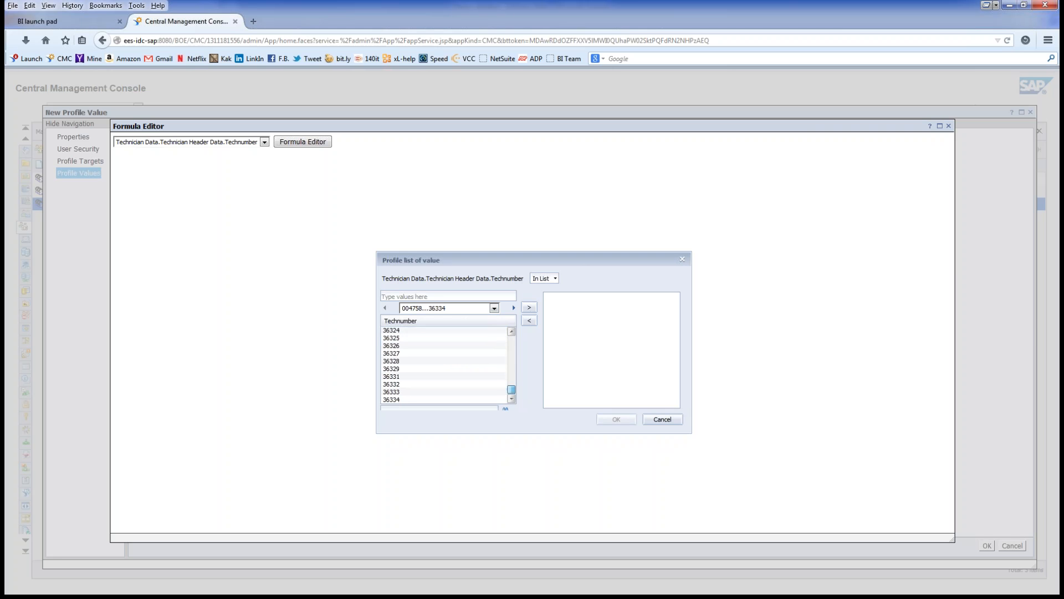
pyautogui.keyDown('shift'); pyautogui.click(422, 399); pyautogui.keyUp('shift')
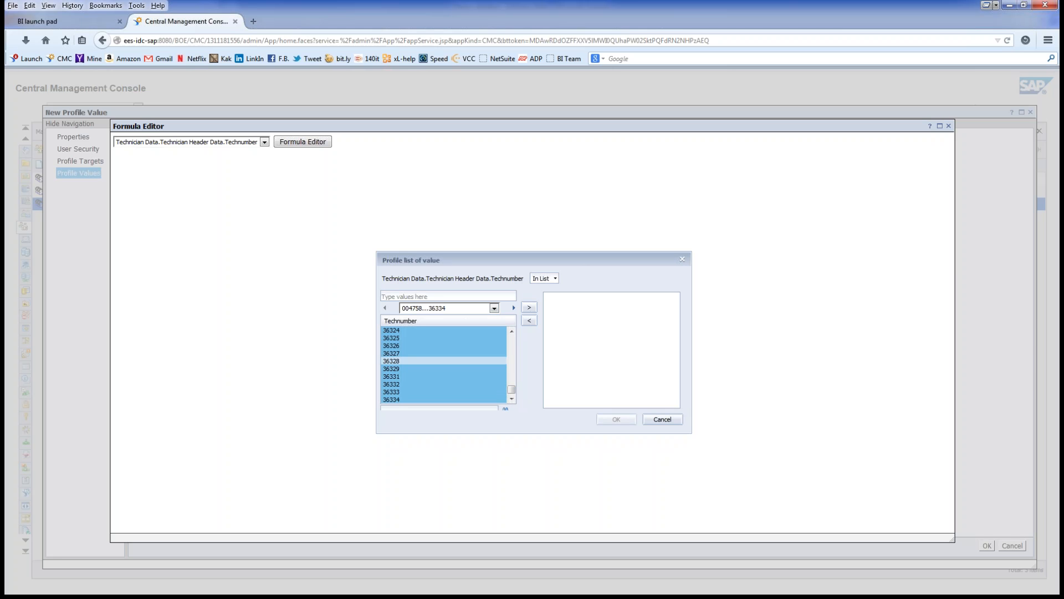
pyautogui.click(530, 307)
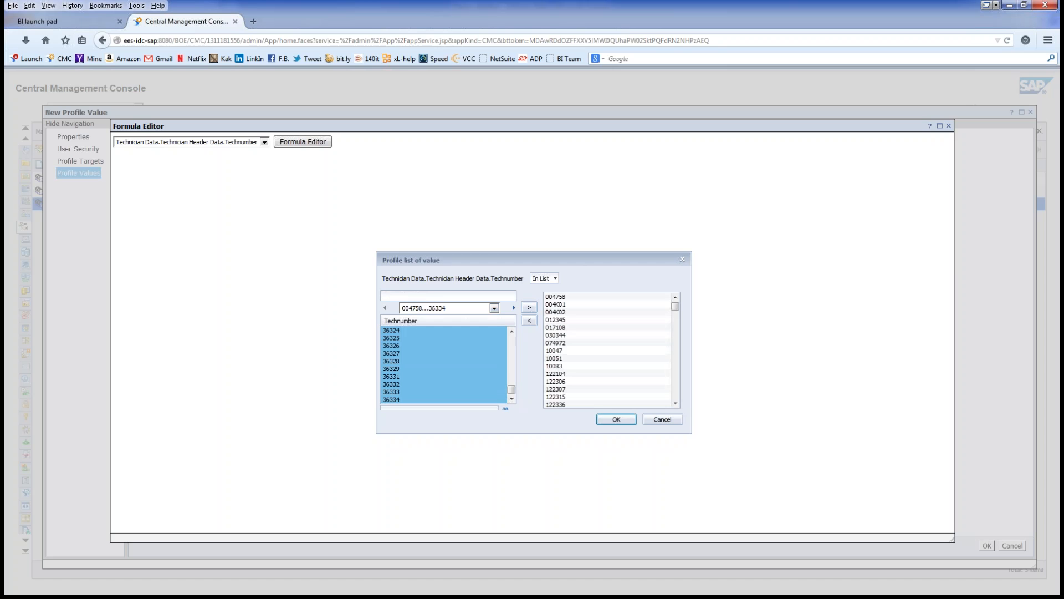
pyautogui.click(494, 308)
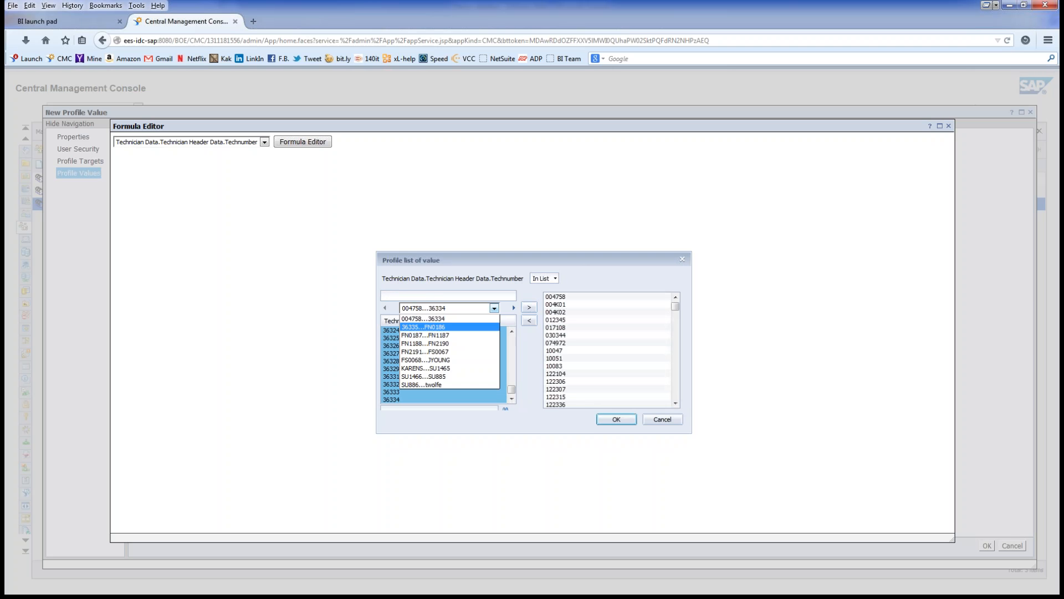
pyautogui.click(438, 327)
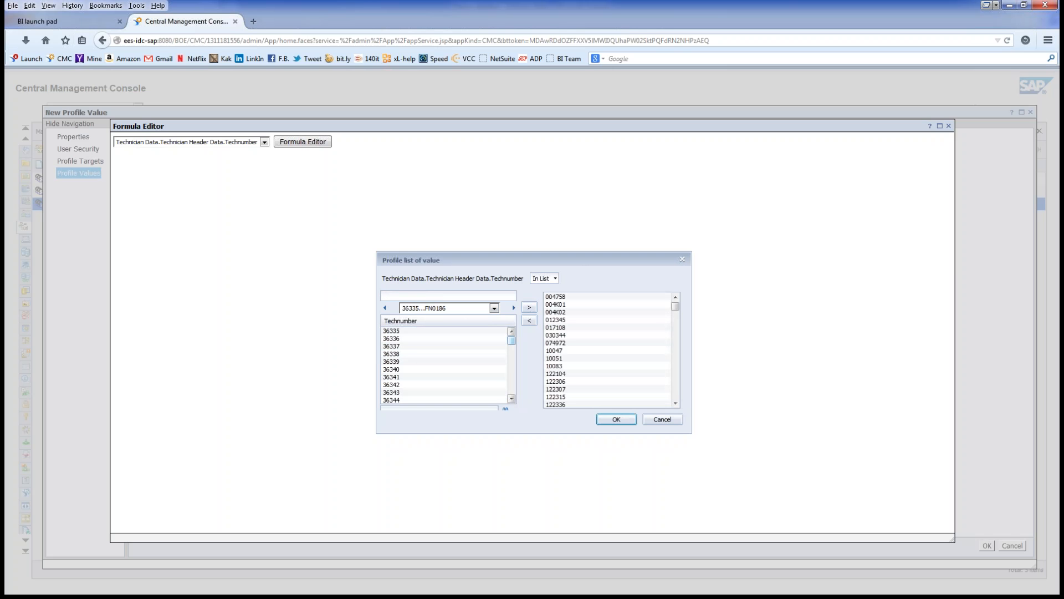
# Step: Select Technumbers in the 36335…FN0186 batch, from 36335 down to just before FN0001
pyautogui.click(438, 331)
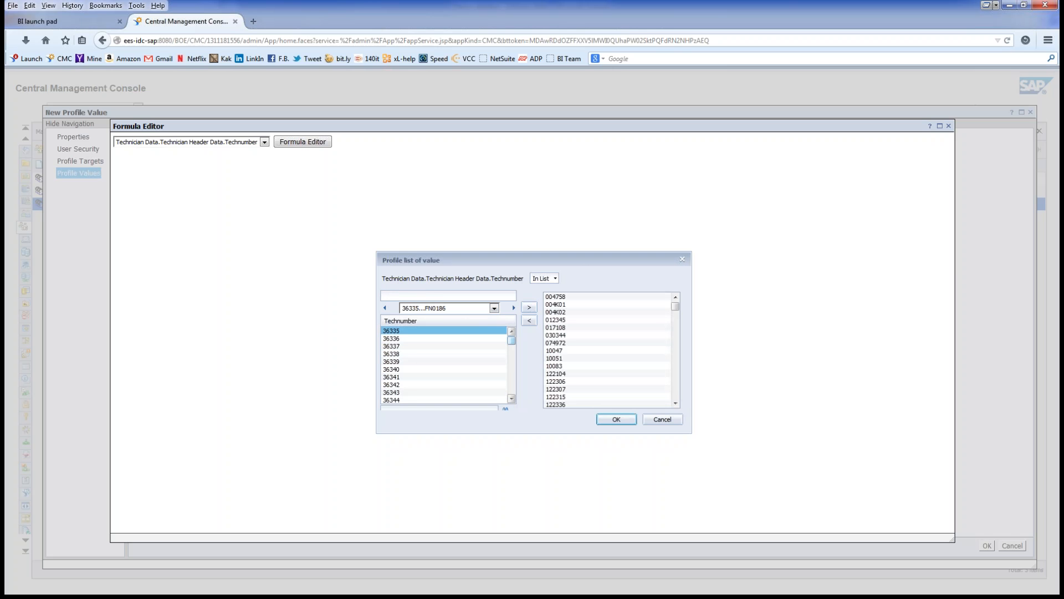
pyautogui.moveTo(511, 340); pyautogui.dragTo(511, 389)
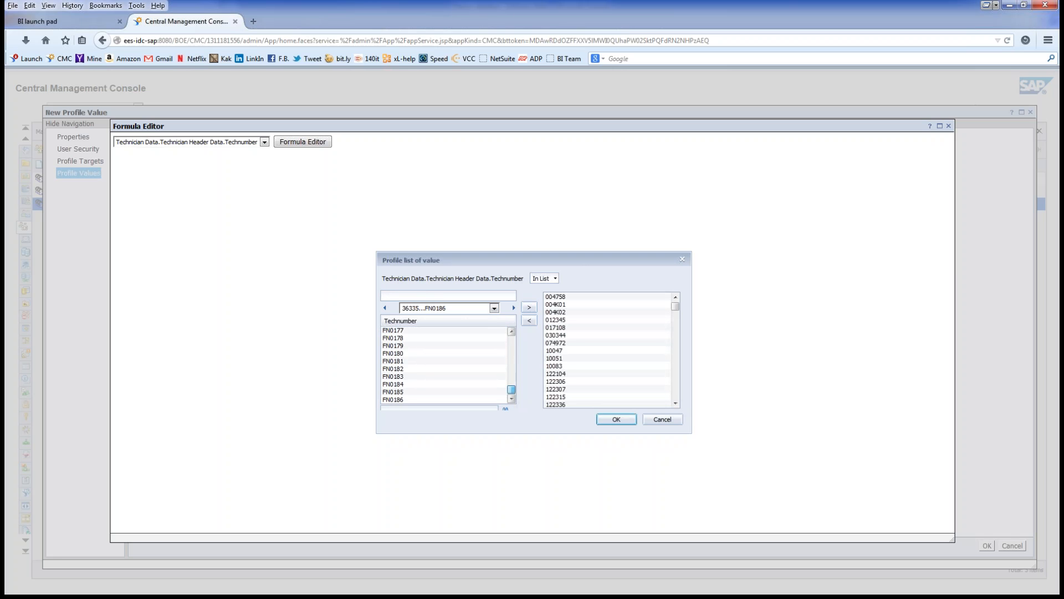
pyautogui.moveTo(511, 390); pyautogui.dragTo(511, 375)
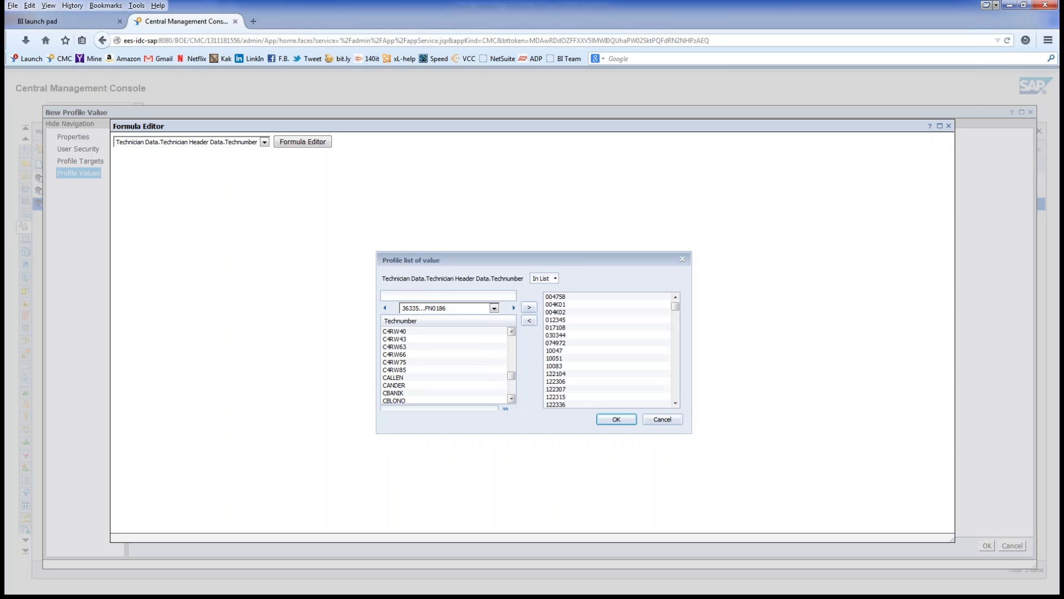
pyautogui.scroll(-3, 445, 365)
pyautogui.scroll(-15, 445, 365)
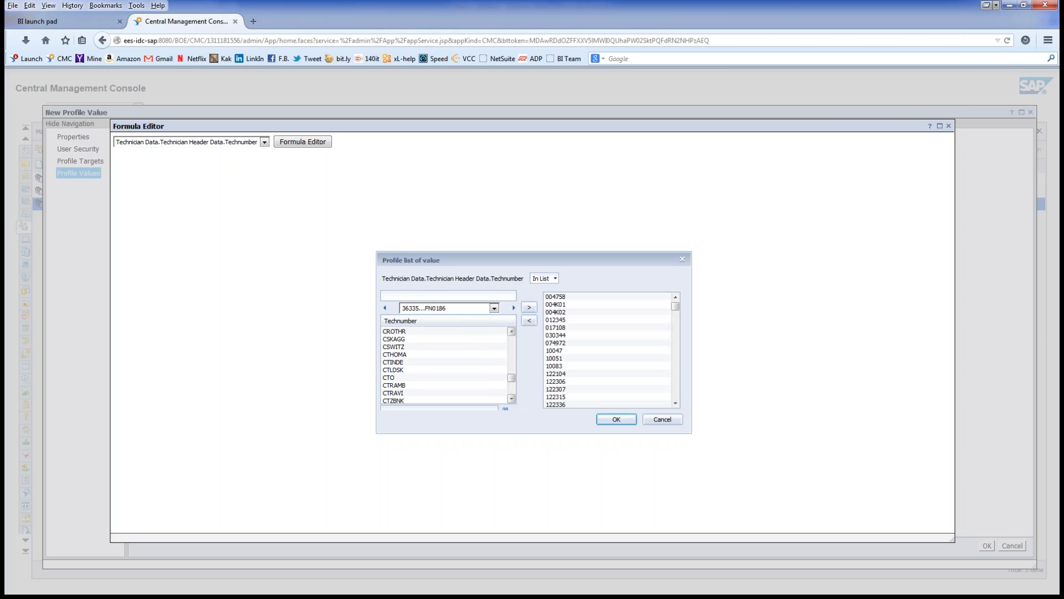
pyautogui.scroll(-12, 445, 366)
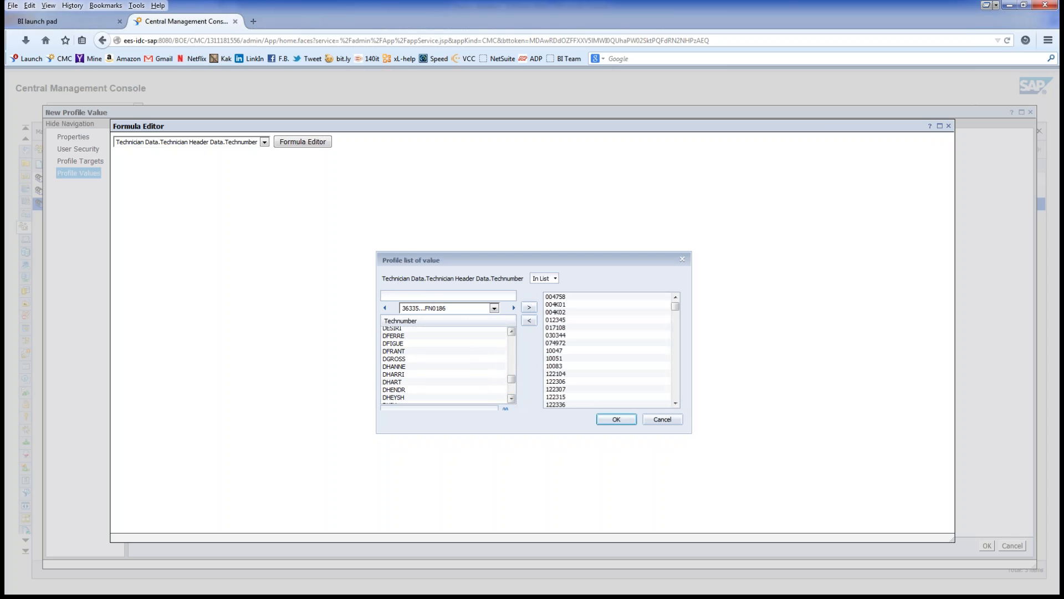
pyautogui.scroll(-10, 445, 365)
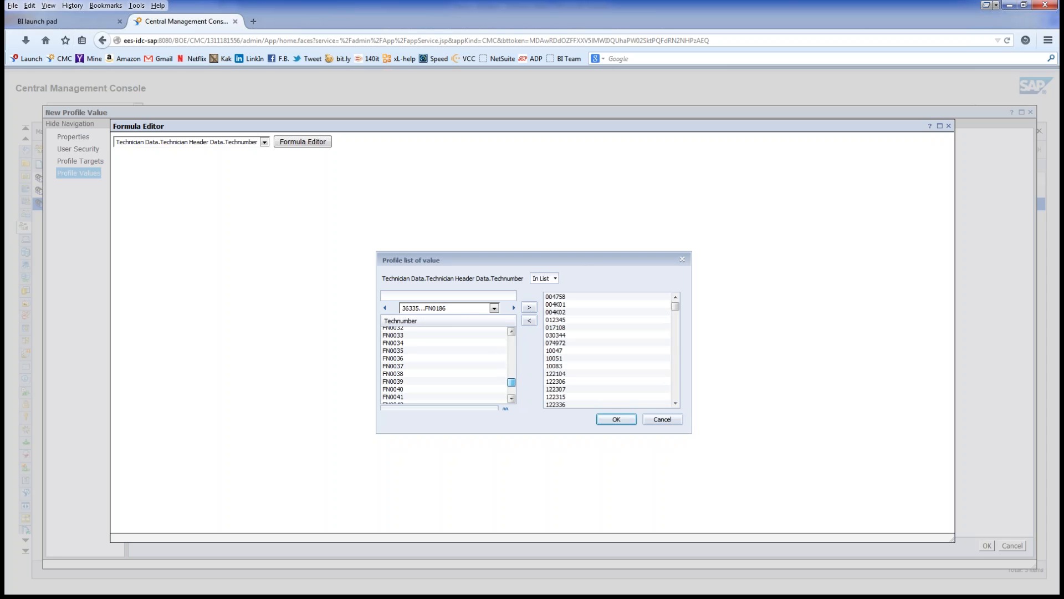
pyautogui.moveTo(511, 383); pyautogui.dragTo(511, 381)
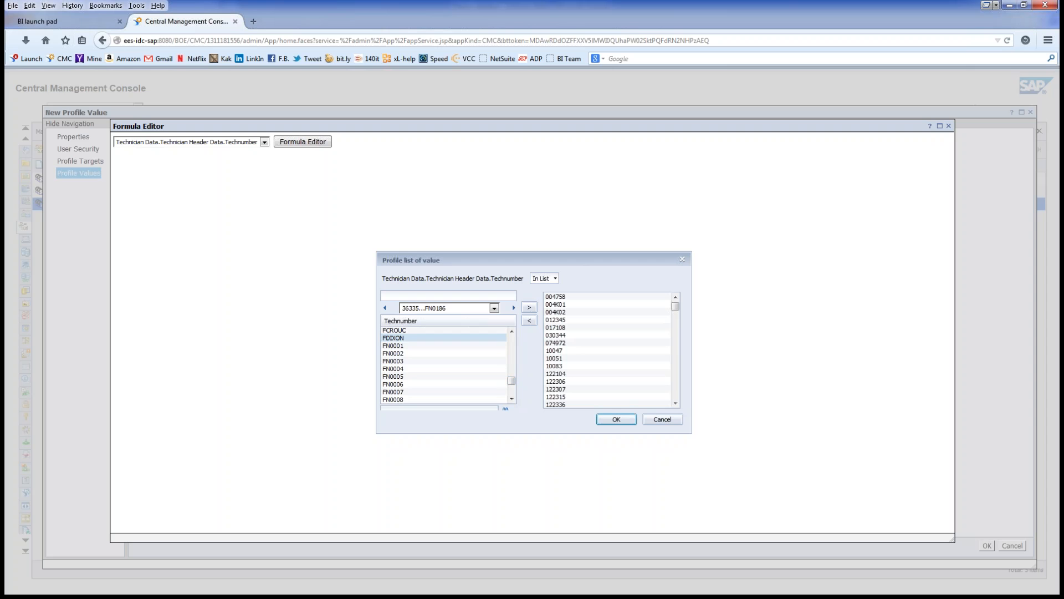
pyautogui.keyDown('shift'); pyautogui.click(443, 337); pyautogui.keyUp('shift')
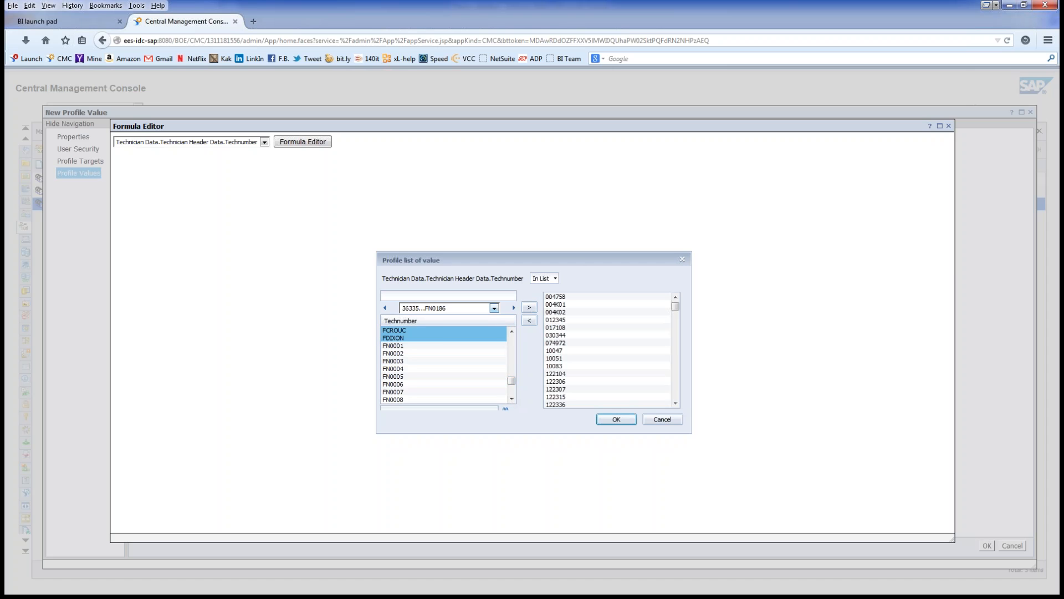
# Step: Load the batch starting at FS0068 and select from G84095 to its last value
pyautogui.click(494, 308)
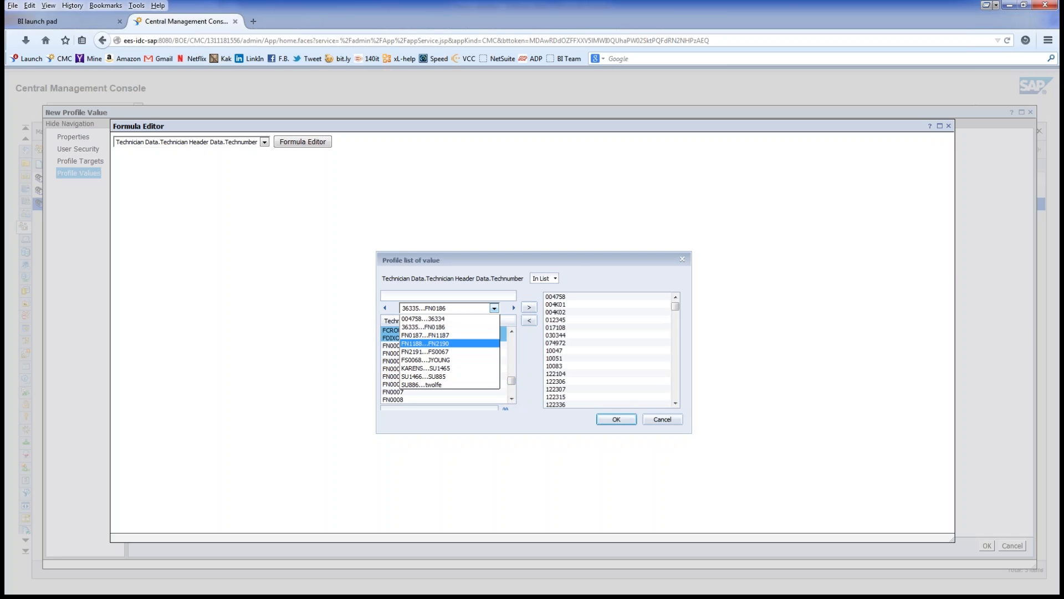
pyautogui.click(424, 360)
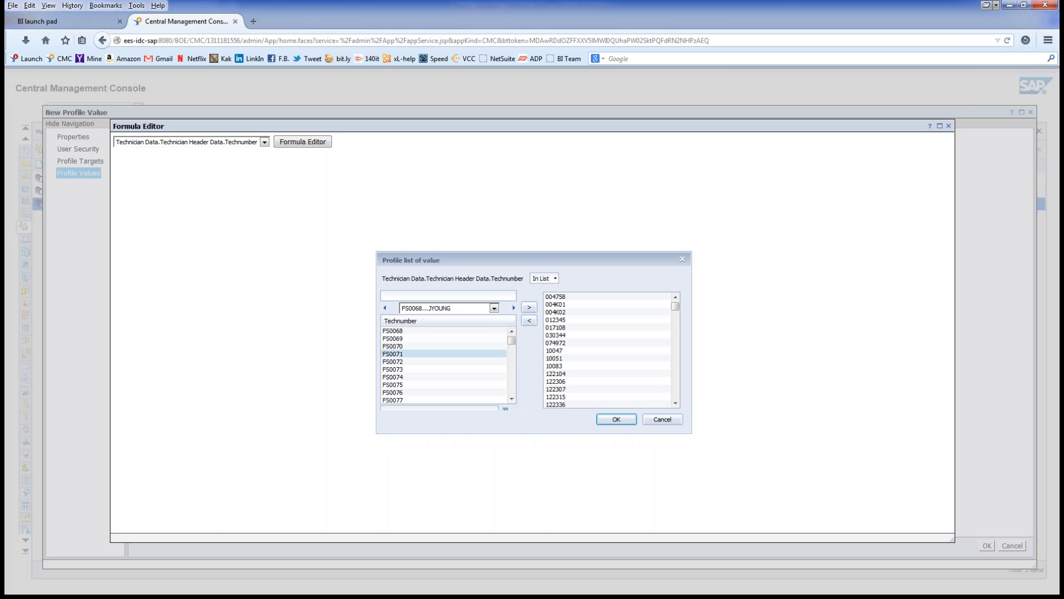
pyautogui.moveTo(511, 340); pyautogui.dragTo(511, 385)
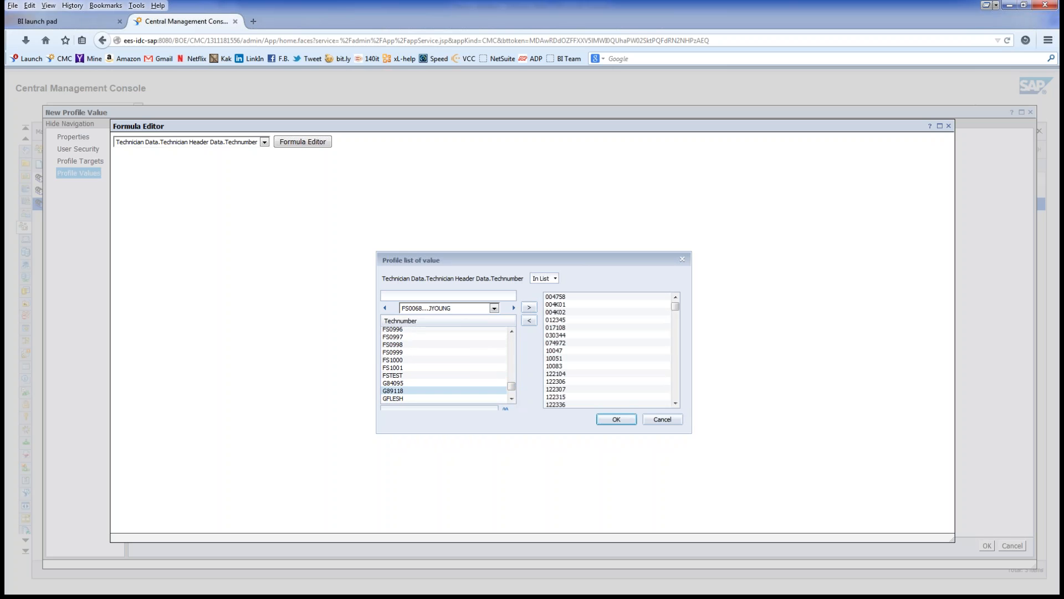
pyautogui.click(443, 383)
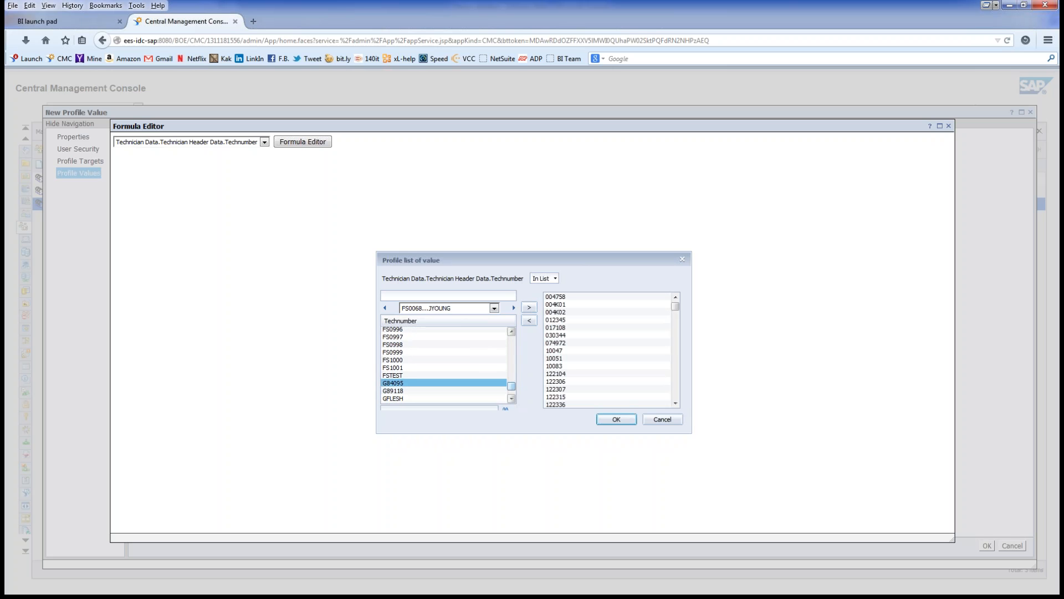
pyautogui.moveTo(511, 387); pyautogui.dragTo(511, 393)
pyautogui.keyDown('shift'); pyautogui.click(421, 399); pyautogui.keyUp('shift')
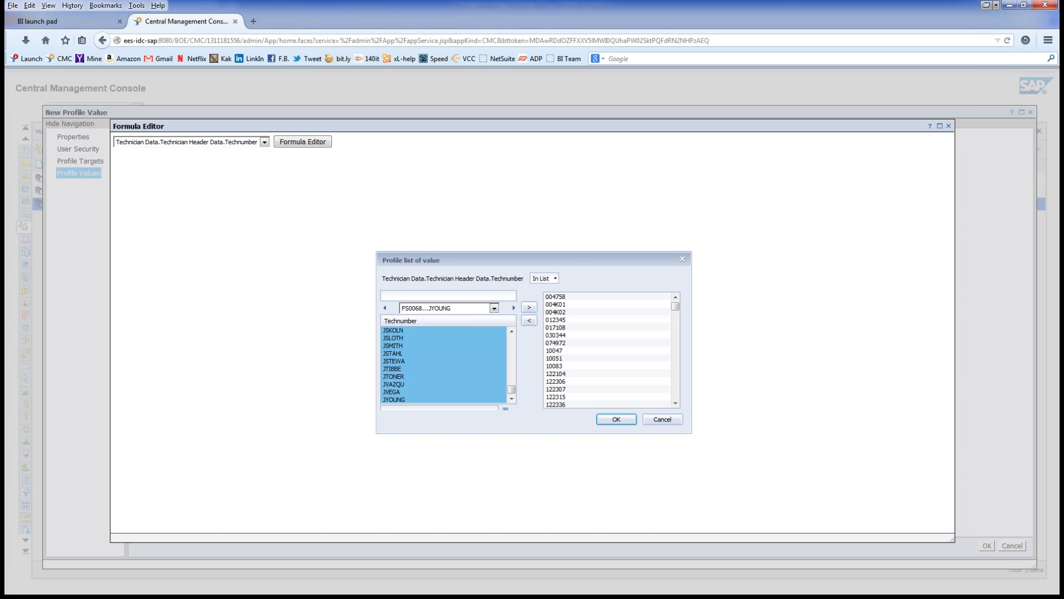
pyautogui.moveTo(675, 306); pyautogui.dragTo(675, 395)
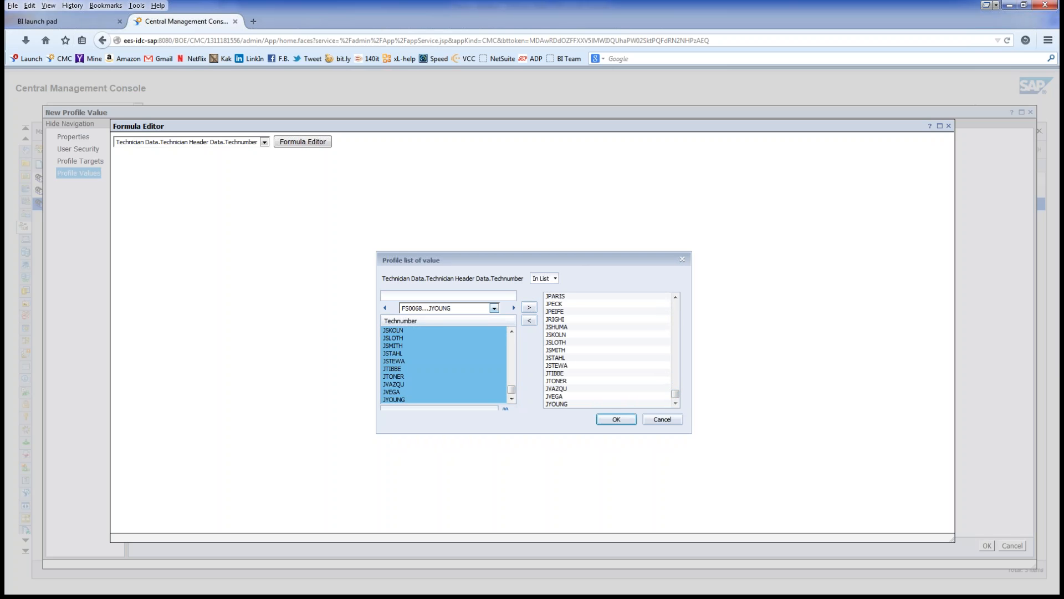
# Step: Load the following batch and add O68737 and OFCDEP to the chosen values
pyautogui.click(494, 309)
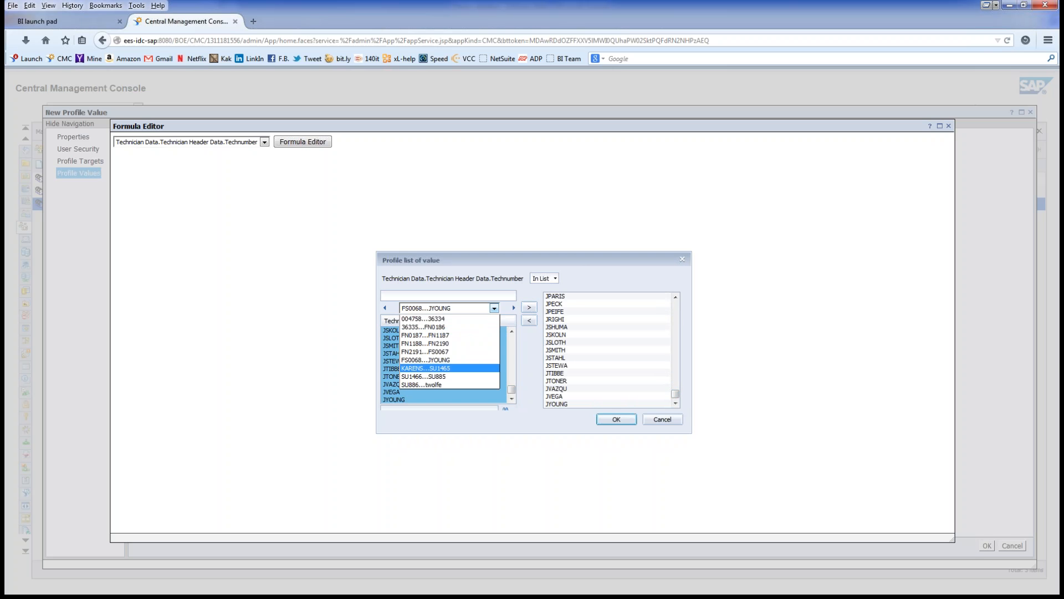
pyautogui.press('Return')
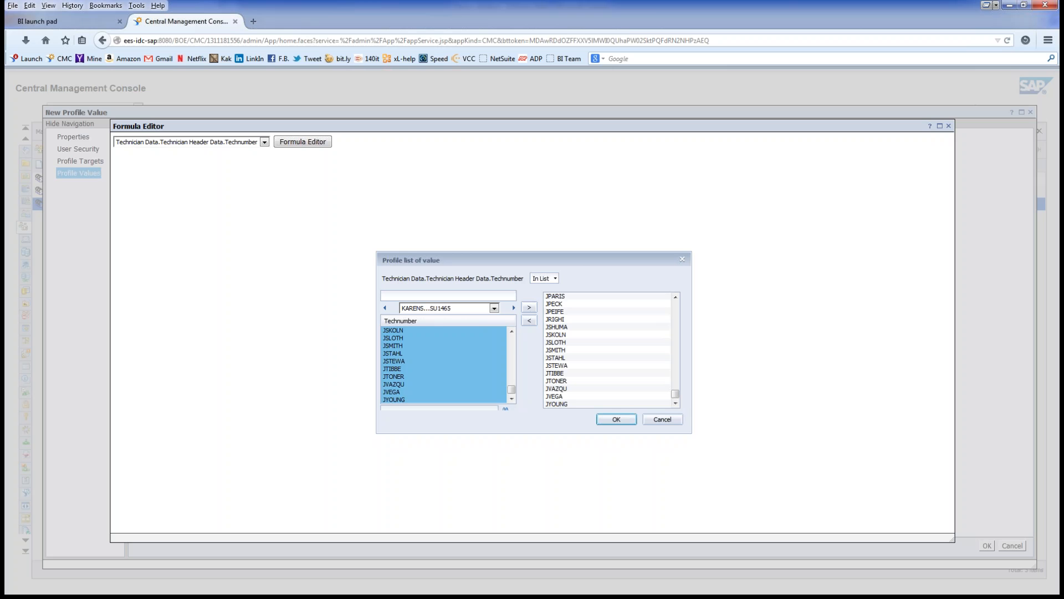
pyautogui.click(393, 331)
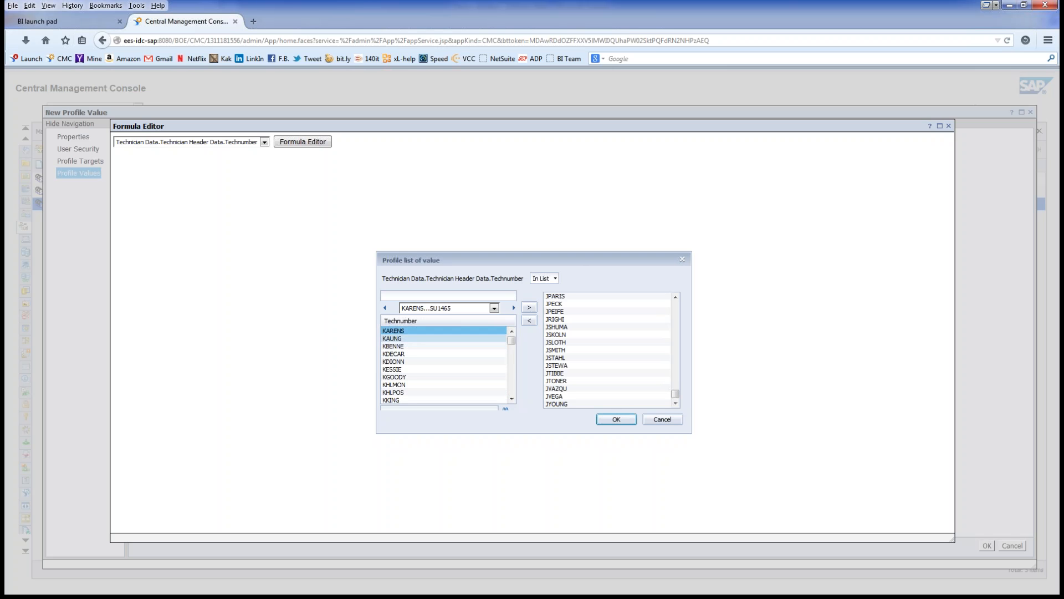
pyautogui.scroll(-10, 444, 365)
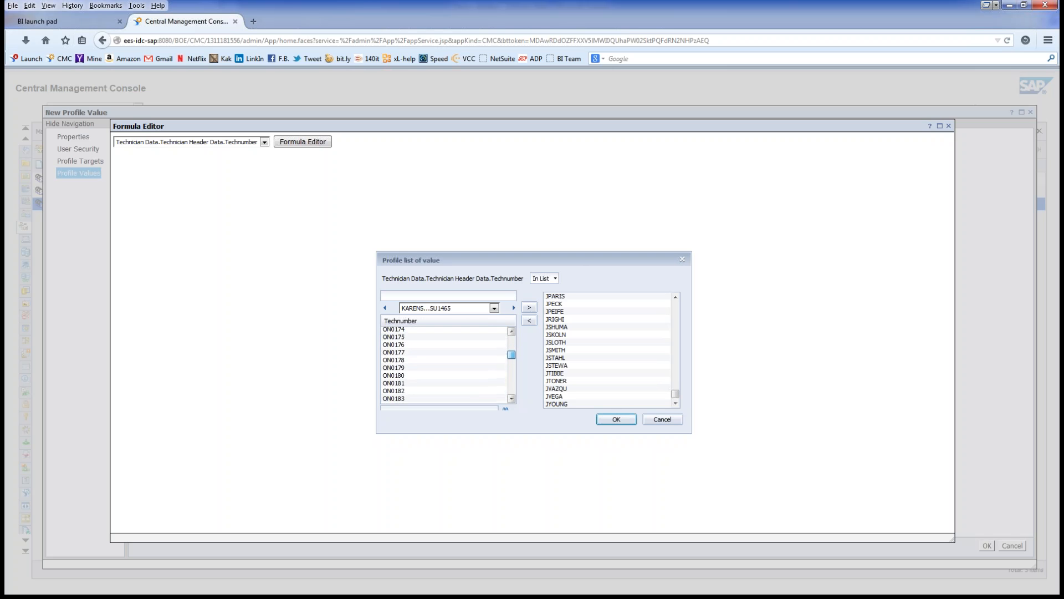
pyautogui.scroll(10, 444, 364)
pyautogui.scroll(8, 443, 364)
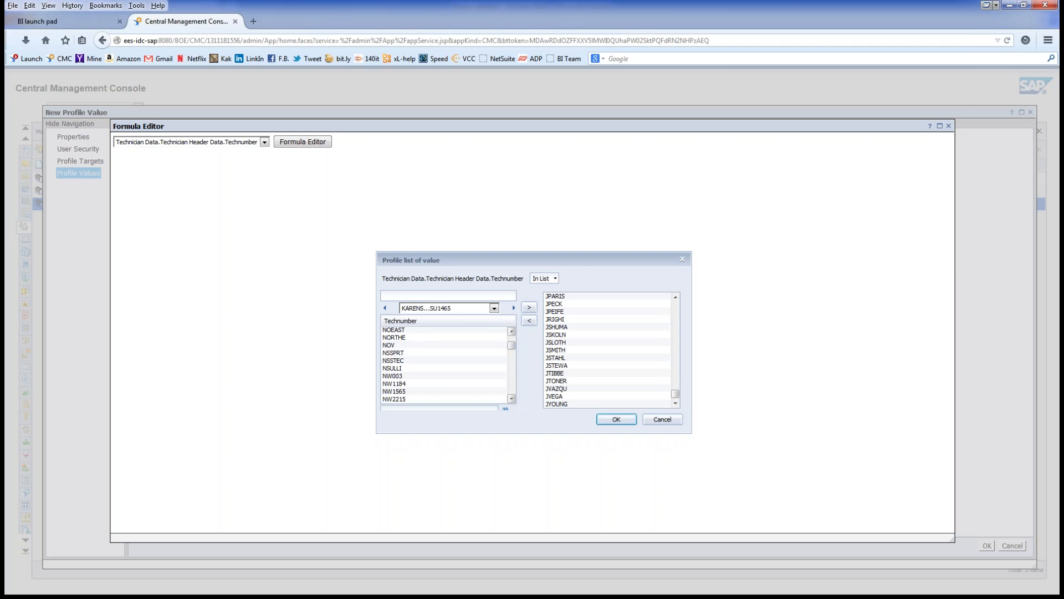
pyautogui.scroll(-3, 443, 365)
pyautogui.scroll(-3, 443, 364)
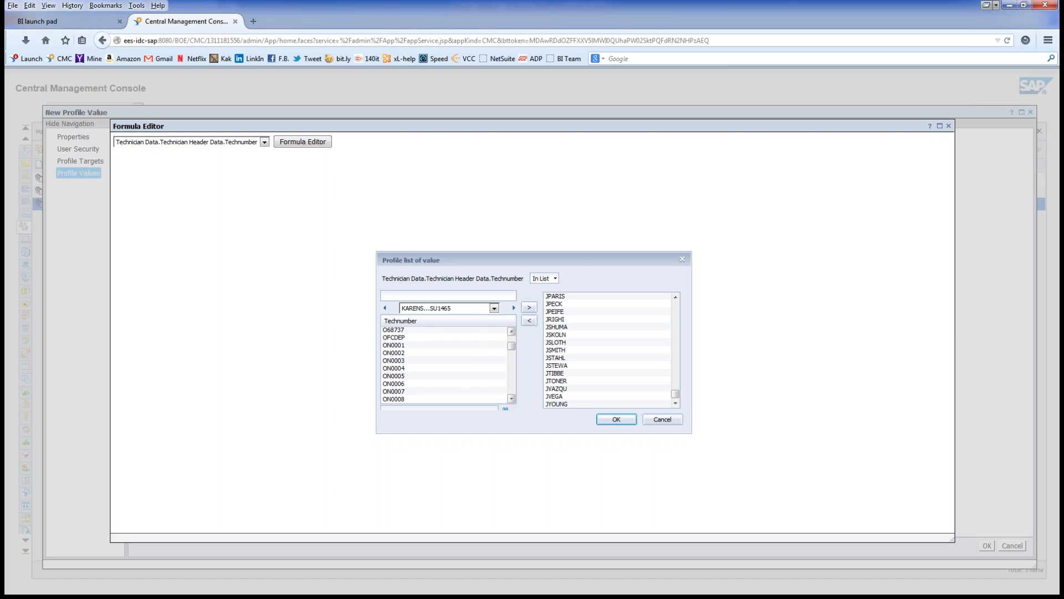
pyautogui.keyDown('shift'); pyautogui.click(444, 337); pyautogui.keyUp('shift')
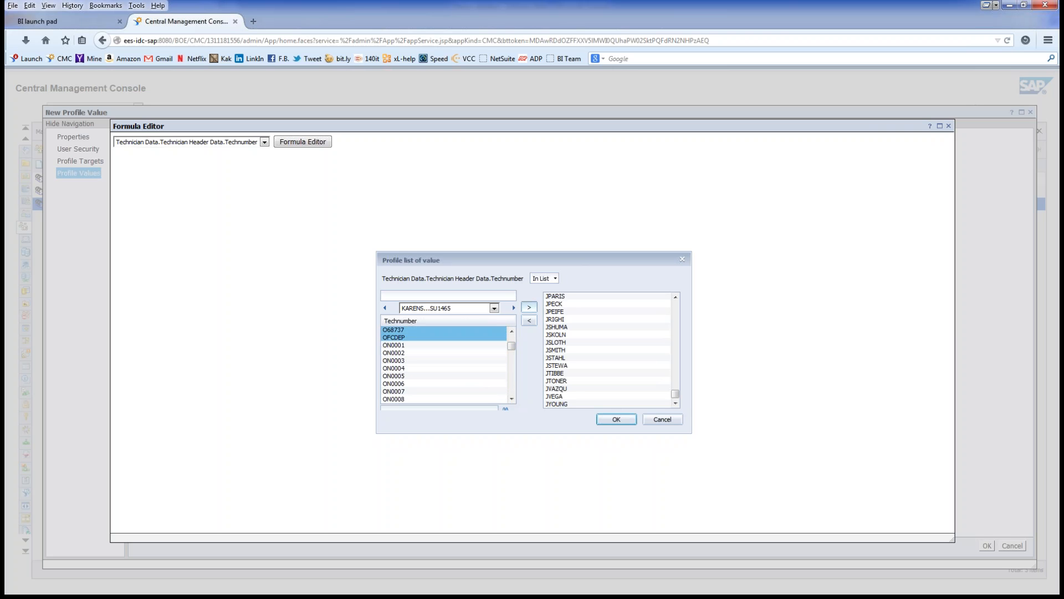
pyautogui.click(530, 307)
pyautogui.moveTo(512, 345); pyautogui.dragTo(512, 357)
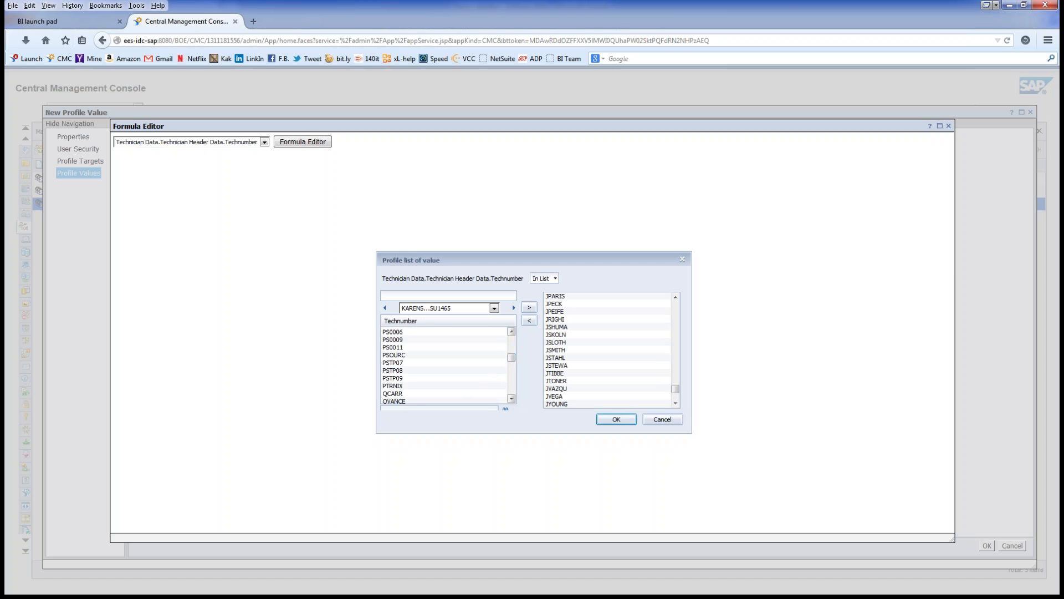
pyautogui.scroll(9, 445, 365)
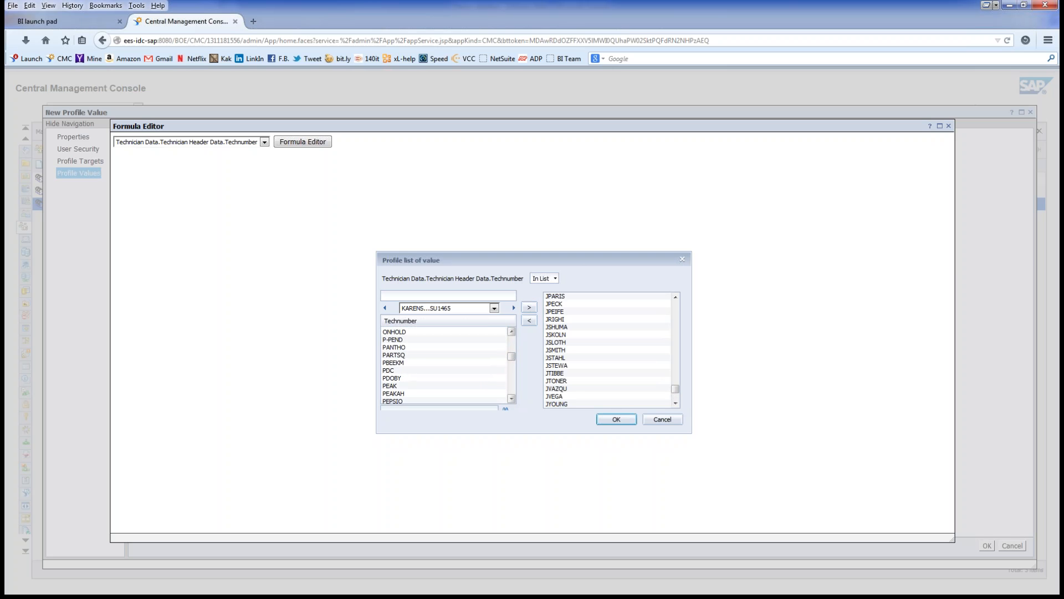
pyautogui.scroll(3, 444, 366)
pyautogui.click(511, 376)
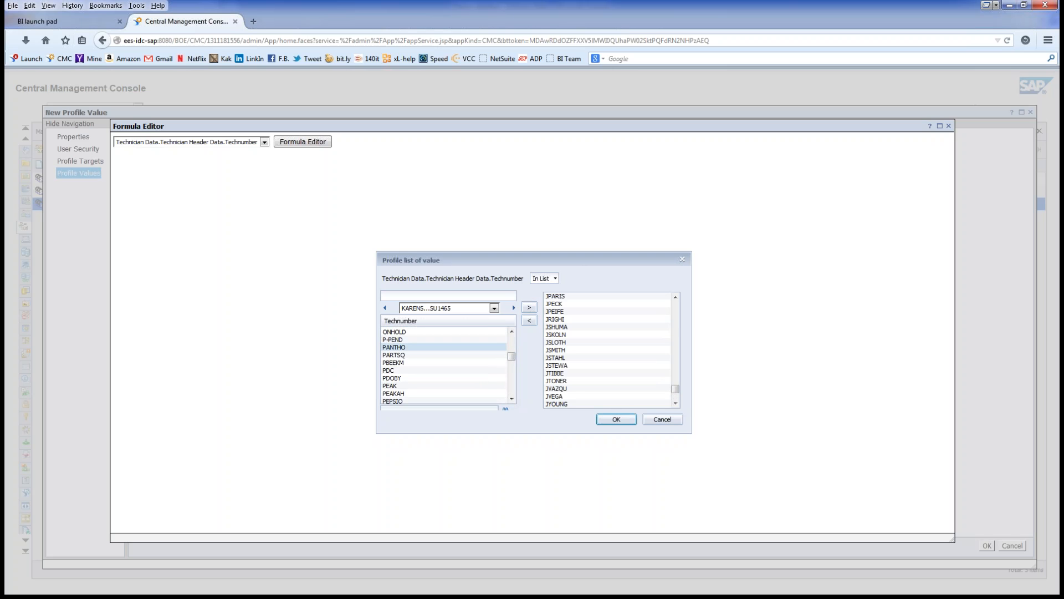
pyautogui.click(433, 331)
pyautogui.click(511, 331)
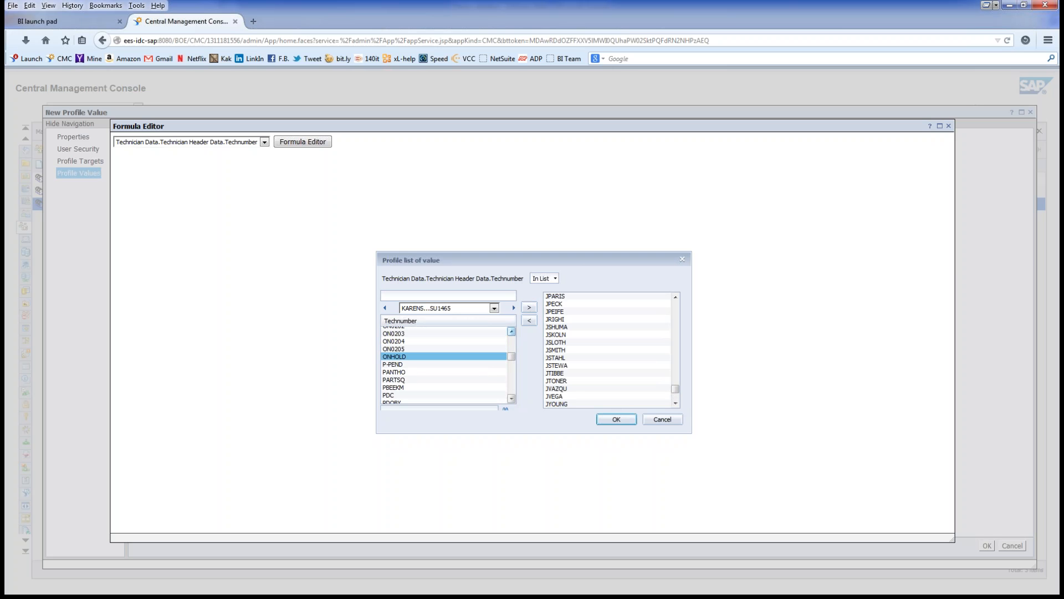
pyautogui.moveTo(511, 356)
pyautogui.mouseDown()
pyautogui.moveTo(512, 390)
pyautogui.moveTo(512, 363)
pyautogui.mouseUp()
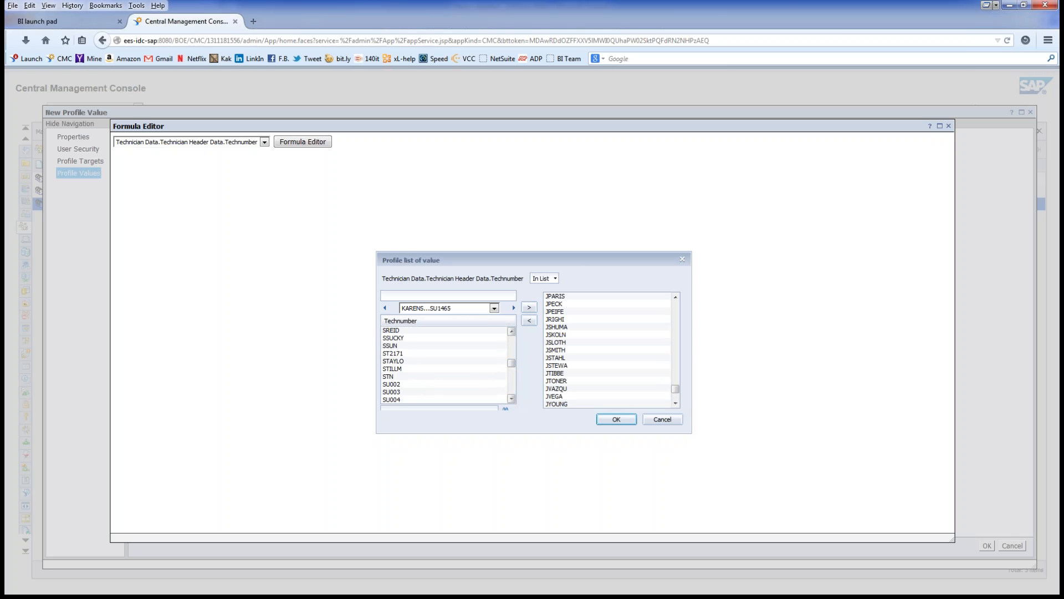
pyautogui.keyDown('shift'); pyautogui.click(471, 377); pyautogui.keyUp('shift')
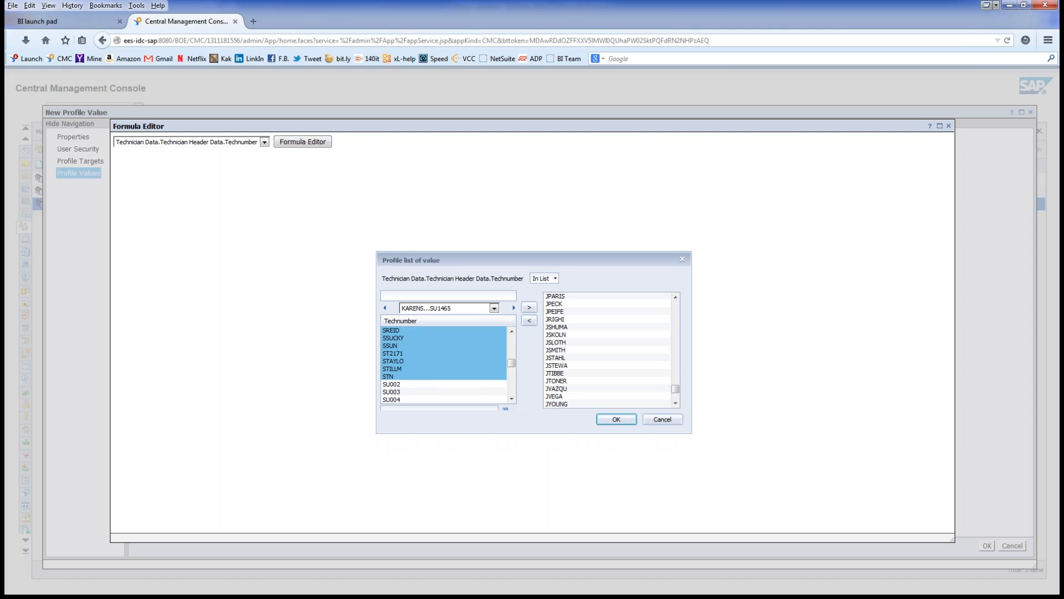
pyautogui.click(530, 307)
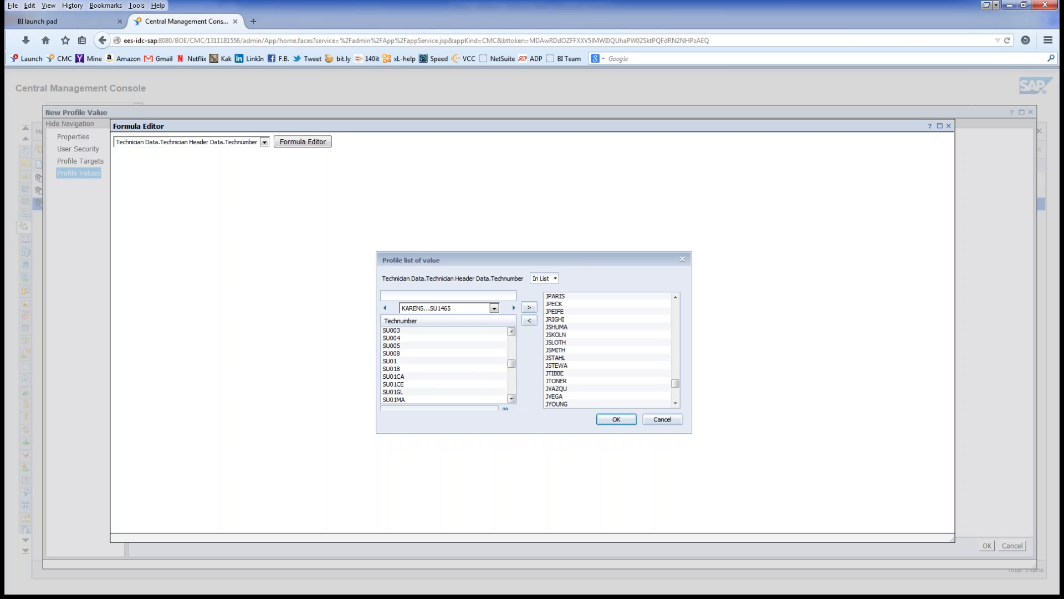
pyautogui.scroll(-3, 448, 365)
pyautogui.scroll(-15, 448, 364)
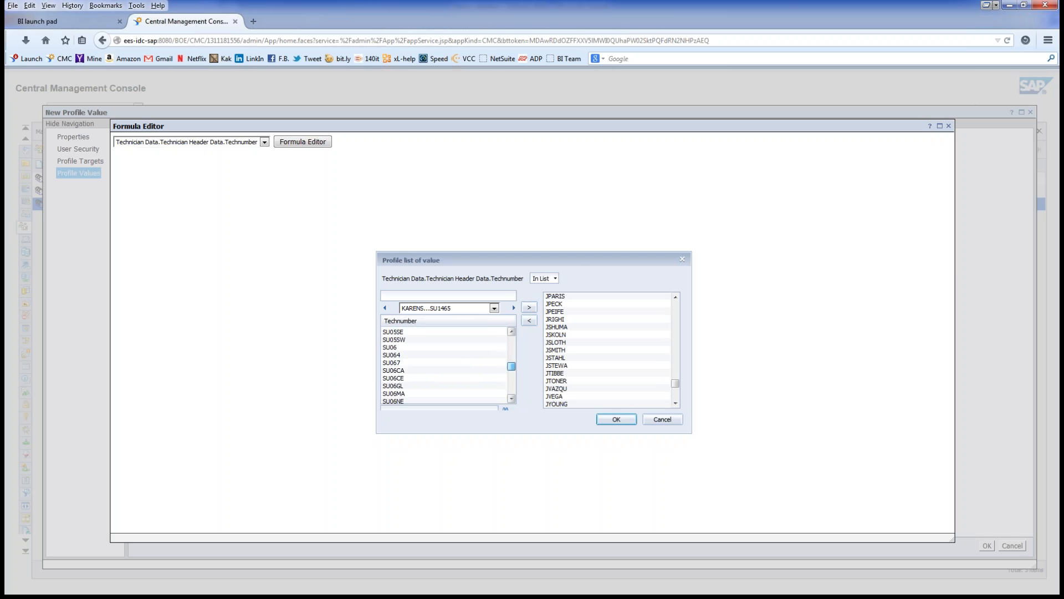
pyautogui.scroll(-15, 448, 365)
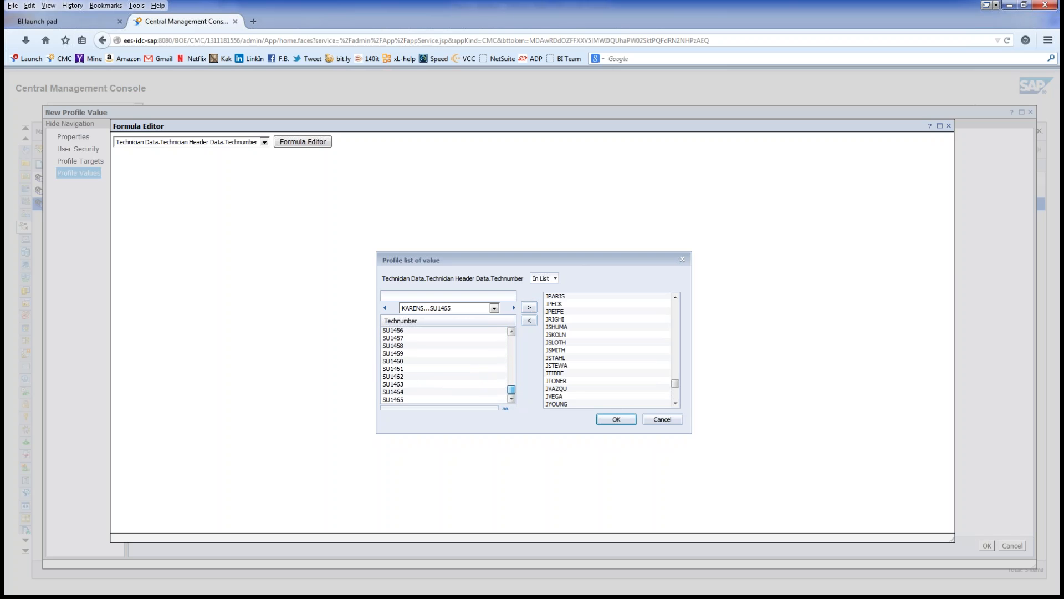
pyautogui.click(494, 308)
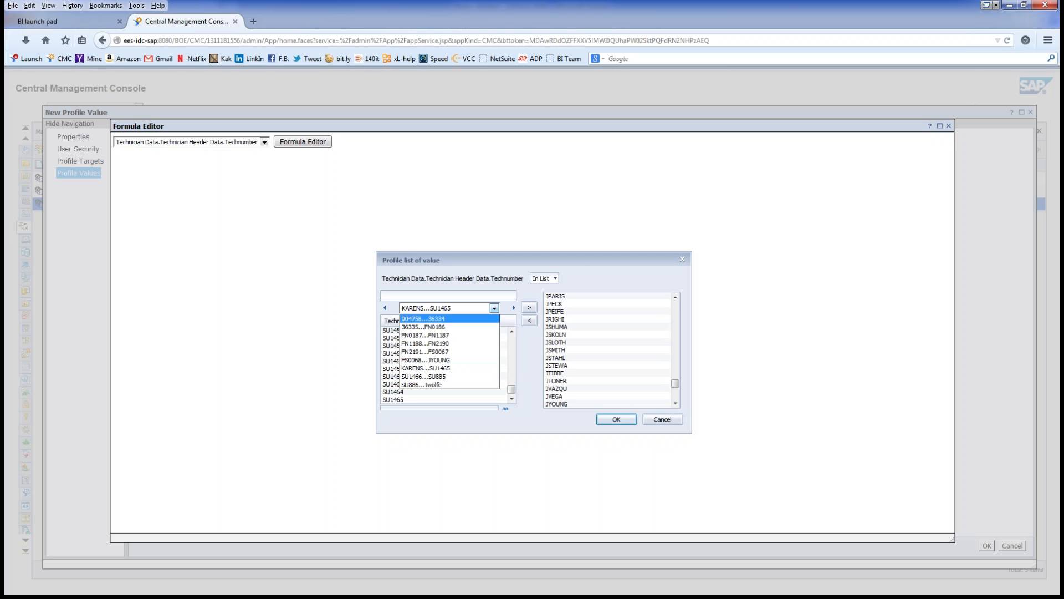
pyautogui.click(443, 385)
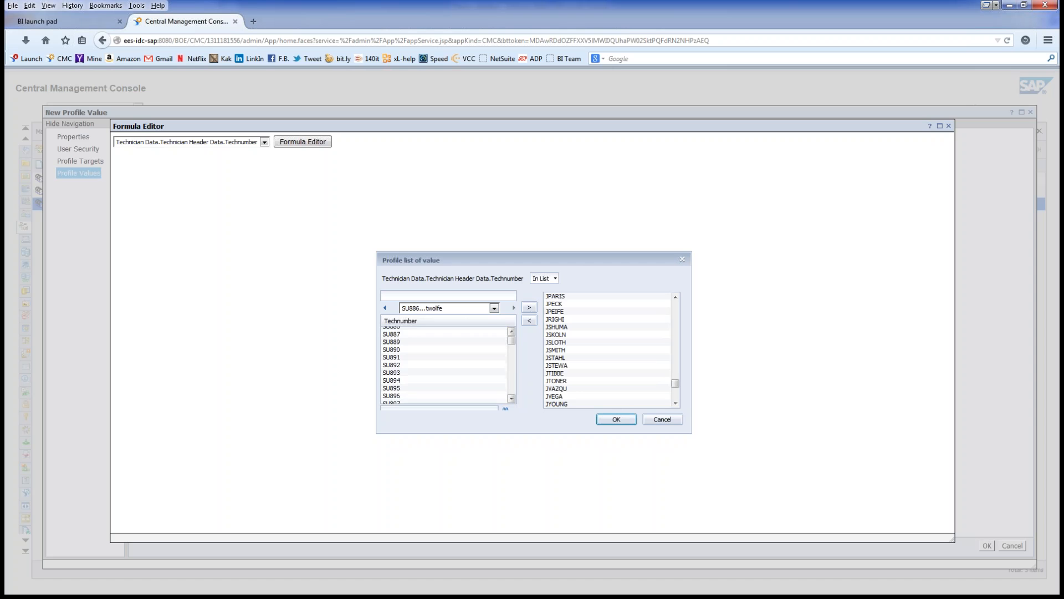
pyautogui.scroll(-10, 444, 363)
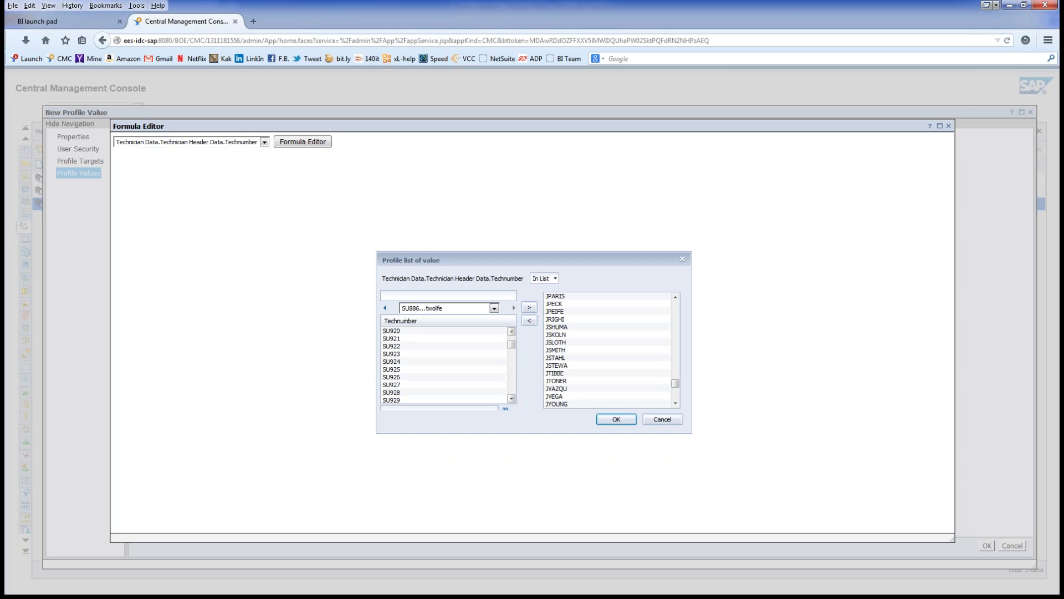
pyautogui.scroll(-15, 443, 363)
pyautogui.scroll(-3, 443, 364)
pyautogui.scroll(-3, 443, 364)
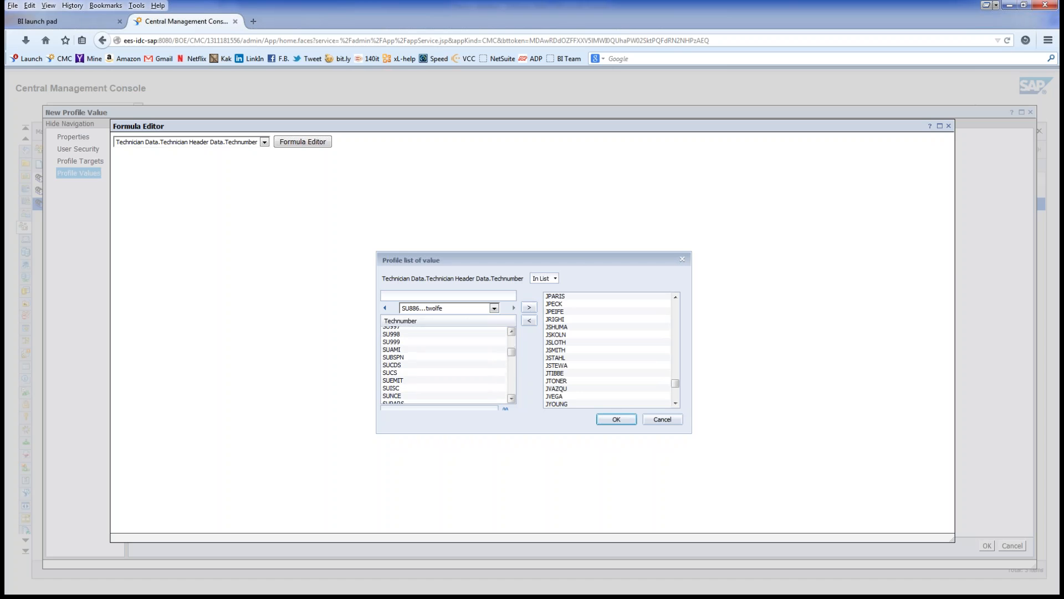
pyautogui.click(471, 350)
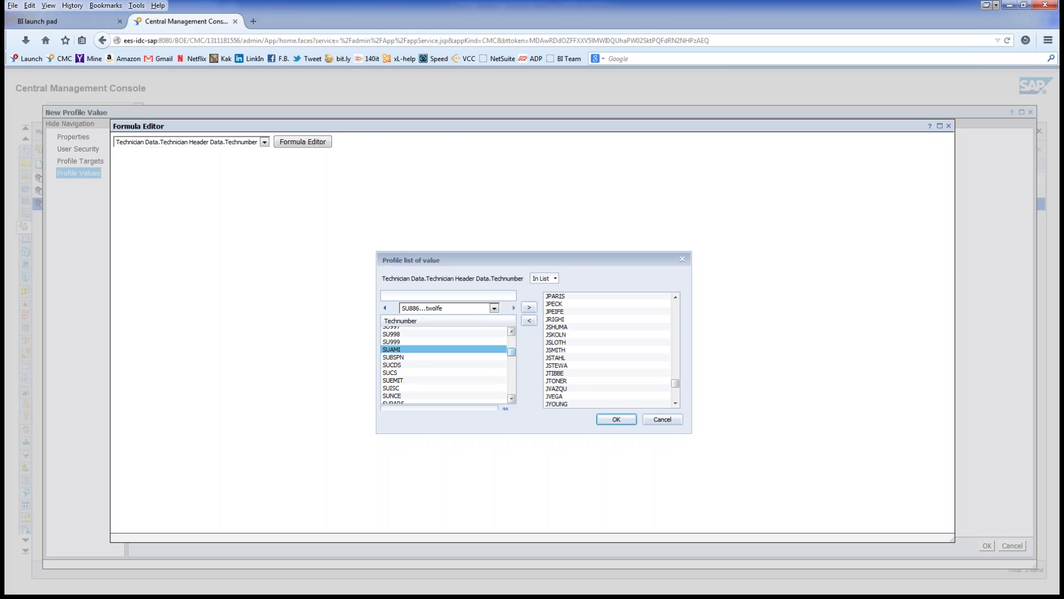
pyautogui.moveTo(511, 352)
pyautogui.mouseDown()
pyautogui.moveTo(511, 375)
pyautogui.moveTo(512, 363)
pyautogui.mouseUp()
pyautogui.click(511, 398)
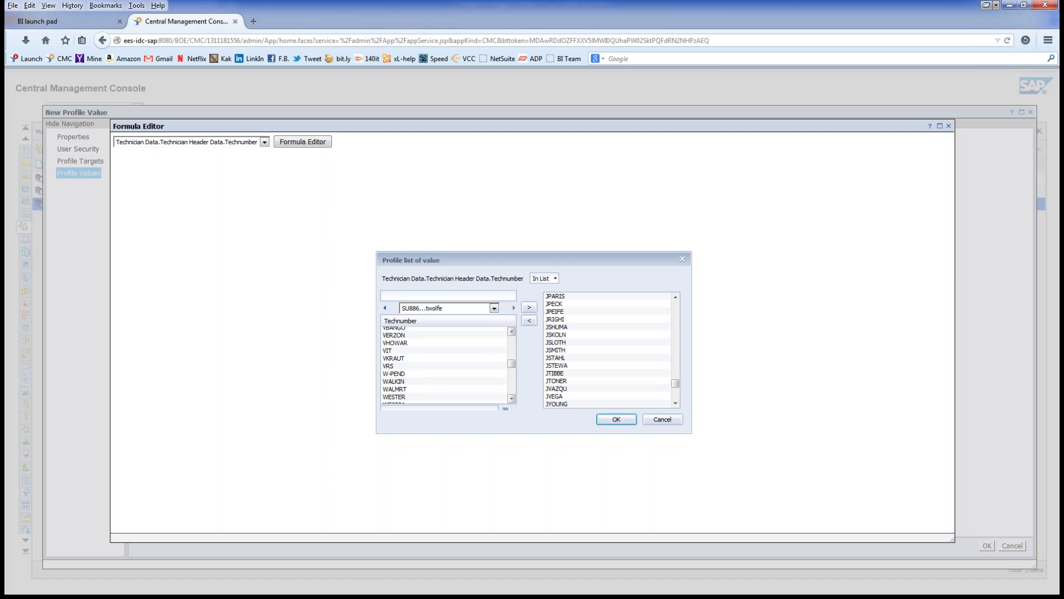
pyautogui.click(511, 398)
pyautogui.keyDown('shift'); pyautogui.click(443, 344); pyautogui.keyUp('shift')
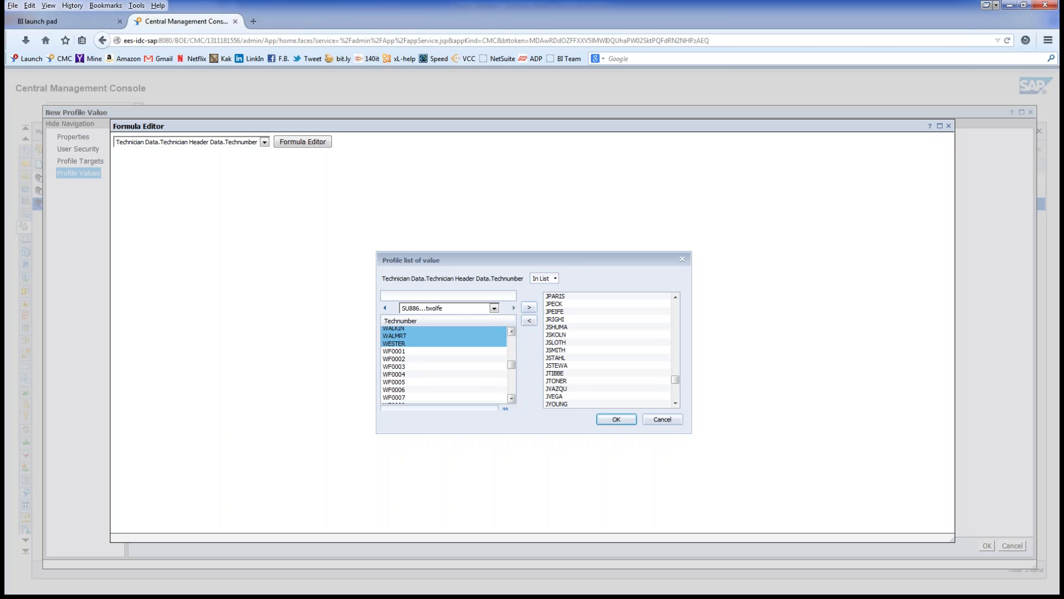
pyautogui.scroll(-12, 444, 365)
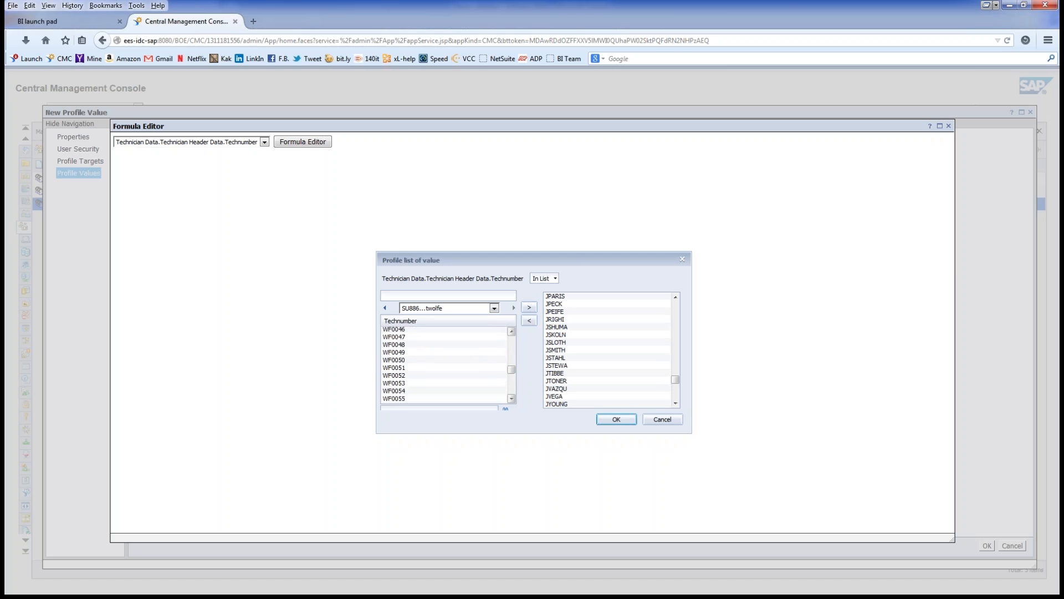
pyautogui.scroll(-13, 443, 364)
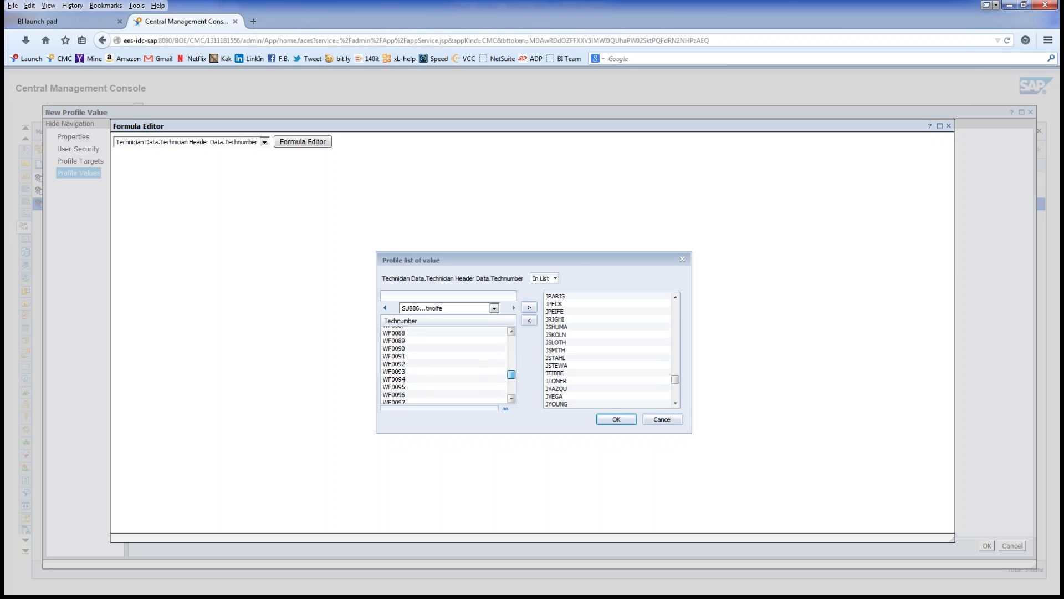
pyautogui.scroll(-10, 444, 365)
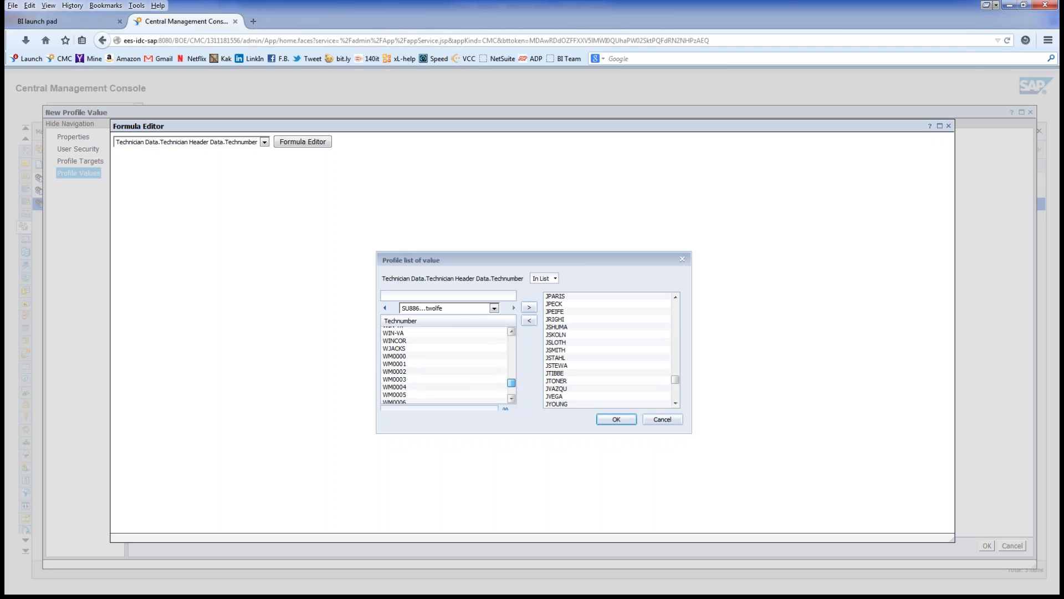
pyautogui.scroll(5, 444, 365)
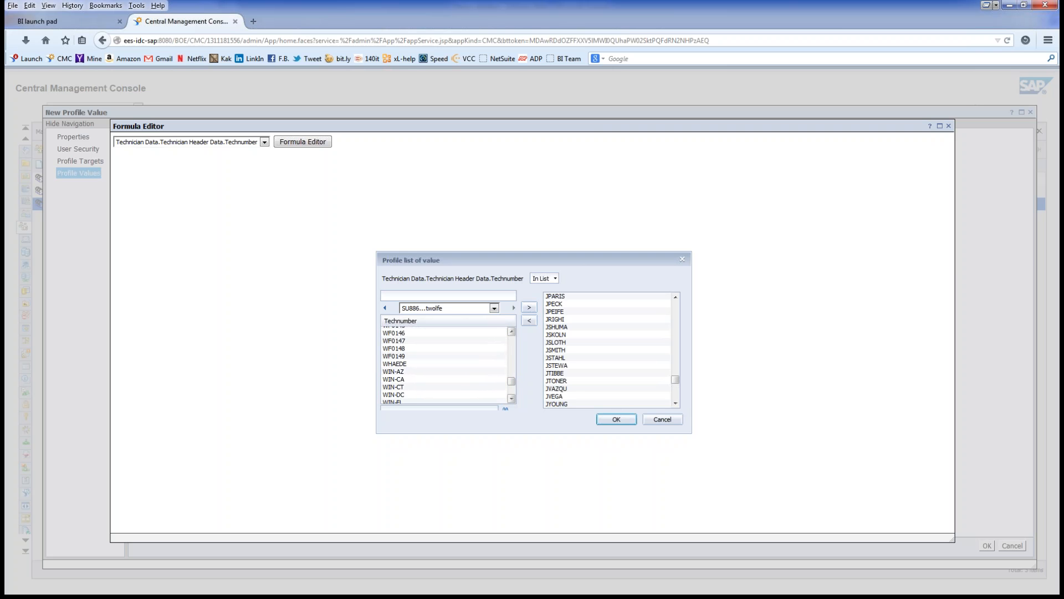
pyautogui.scroll(-3, 444, 364)
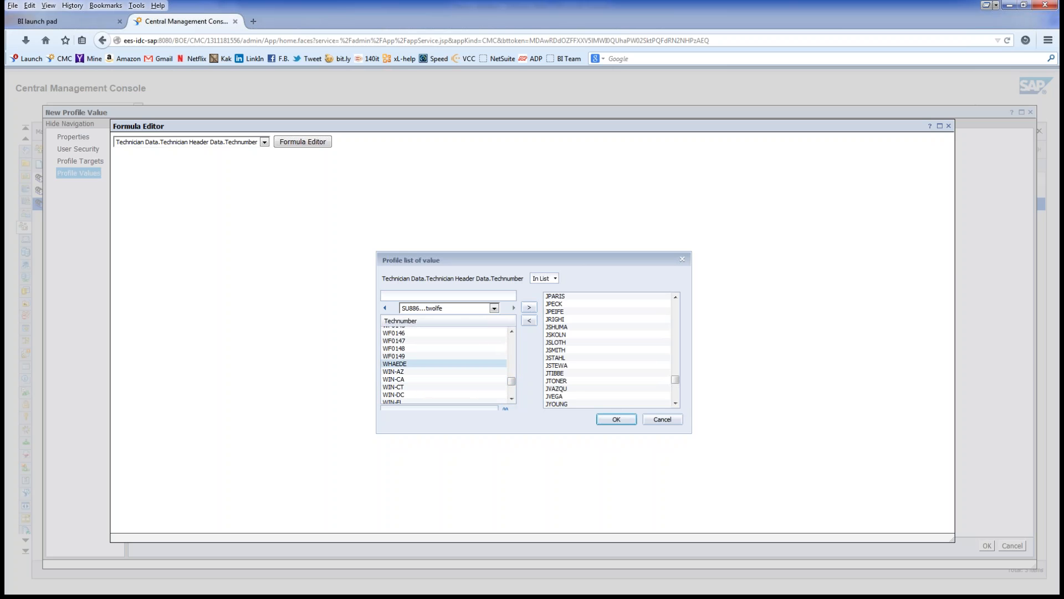
pyautogui.click(421, 363)
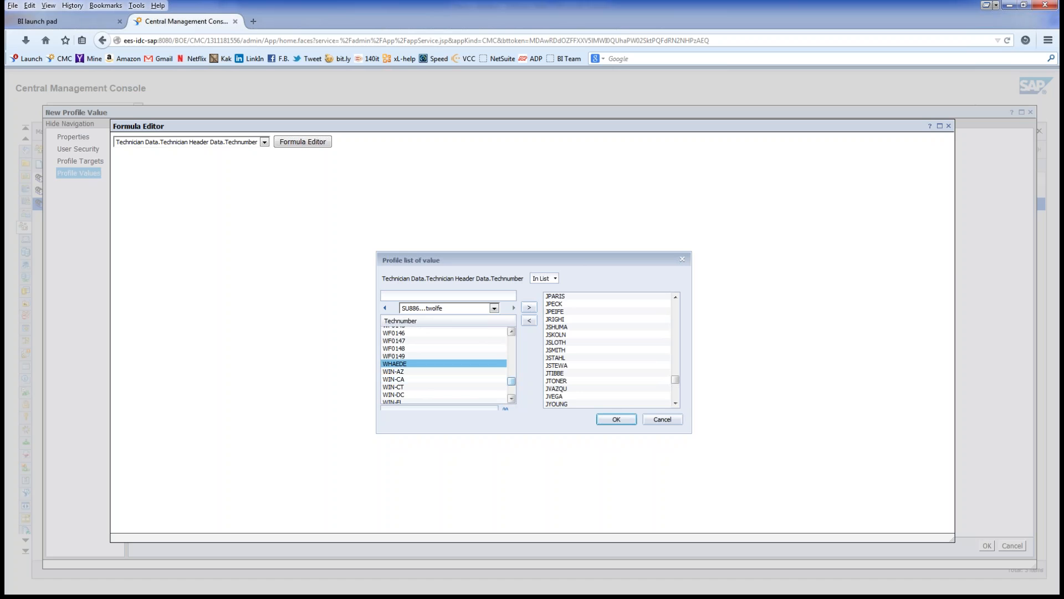
pyautogui.scroll(-10, 444, 364)
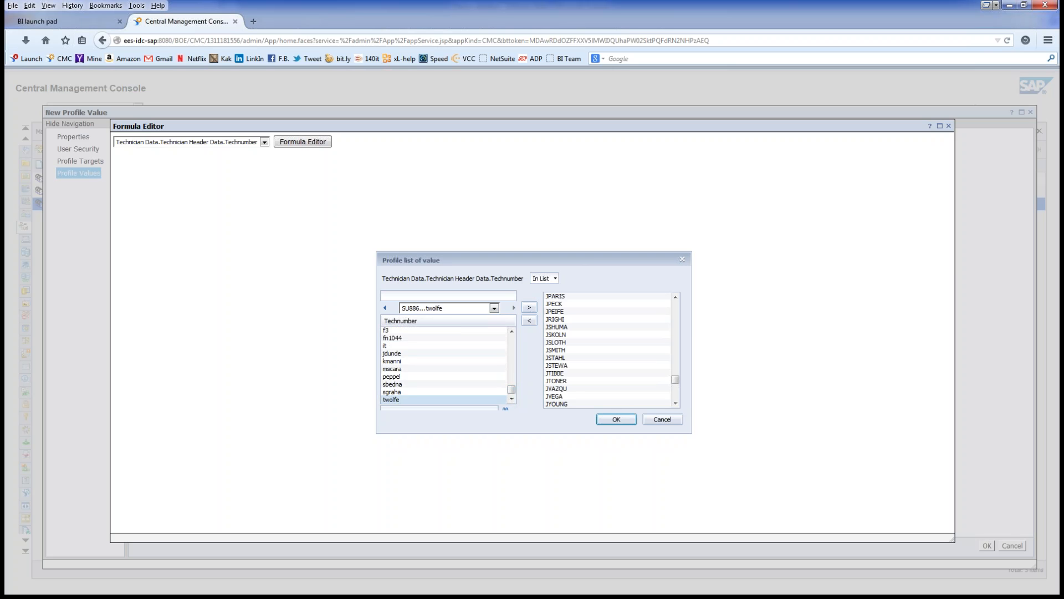
pyautogui.keyDown('shift'); pyautogui.click(444, 399); pyautogui.keyUp('shift')
pyautogui.click(529, 308)
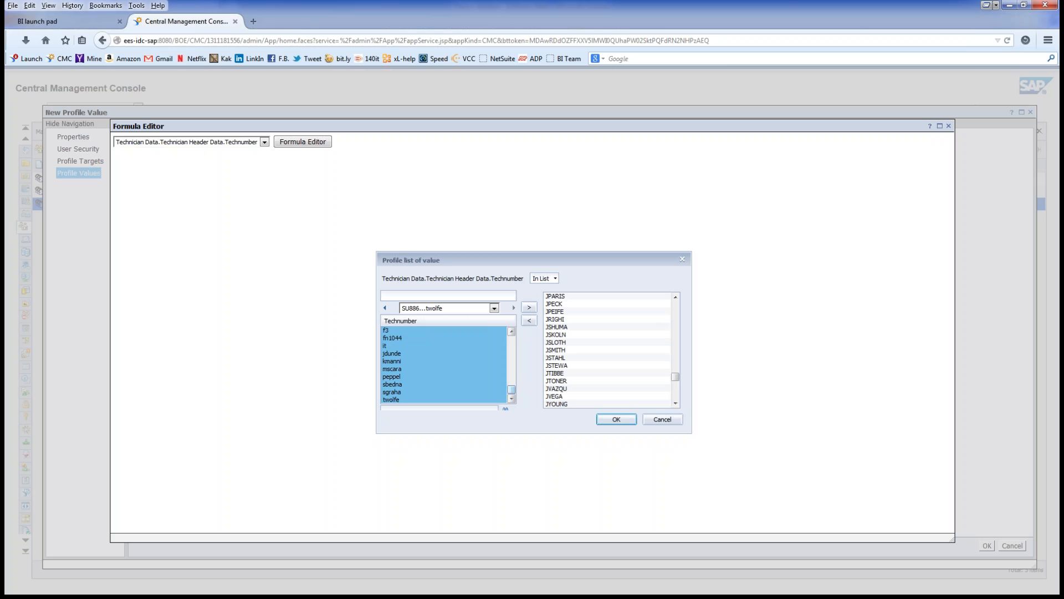
pyautogui.scroll(2, 448, 365)
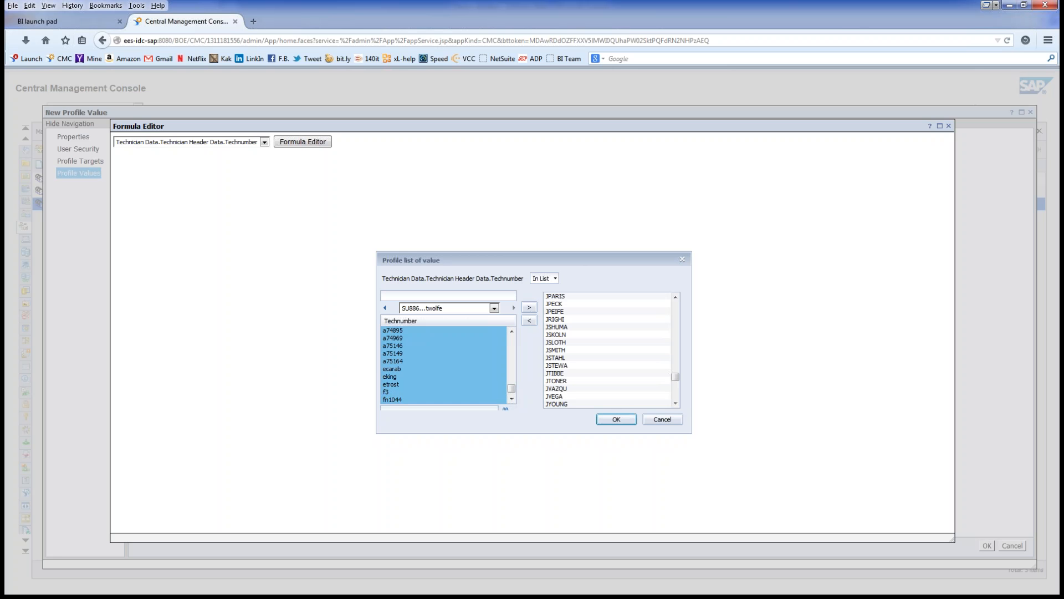
pyautogui.click(615, 419)
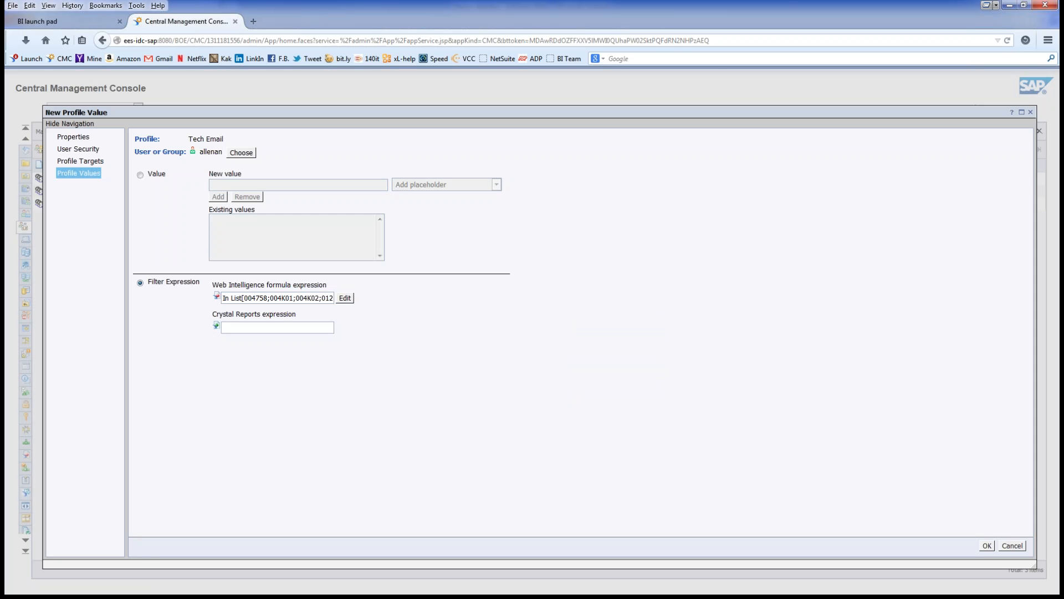
# Step: Save the new Tech Email profile value and close the Profile Values dialog
pyautogui.click(987, 546)
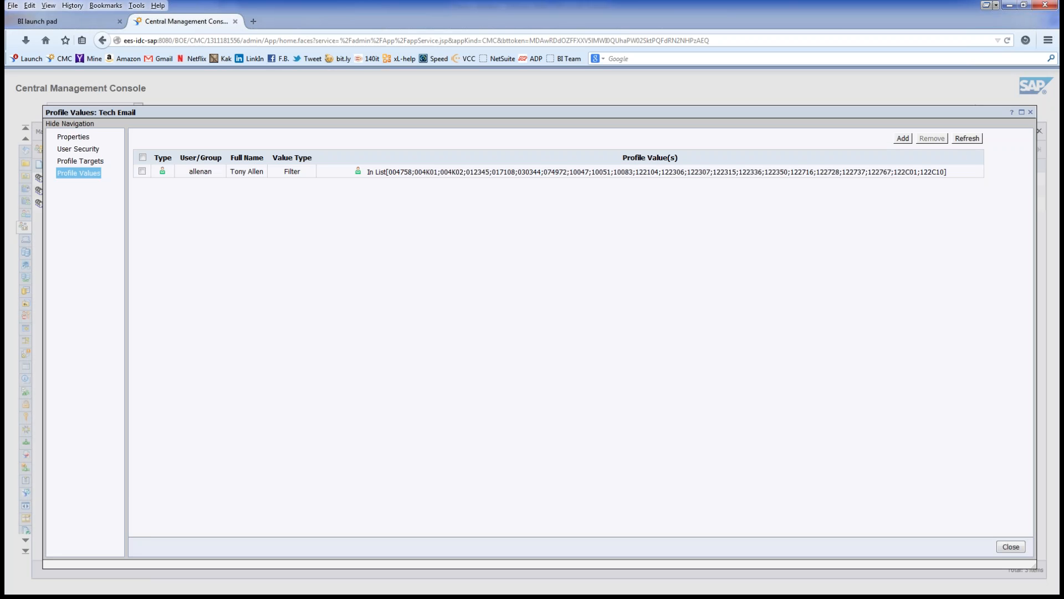
pyautogui.click(1011, 547)
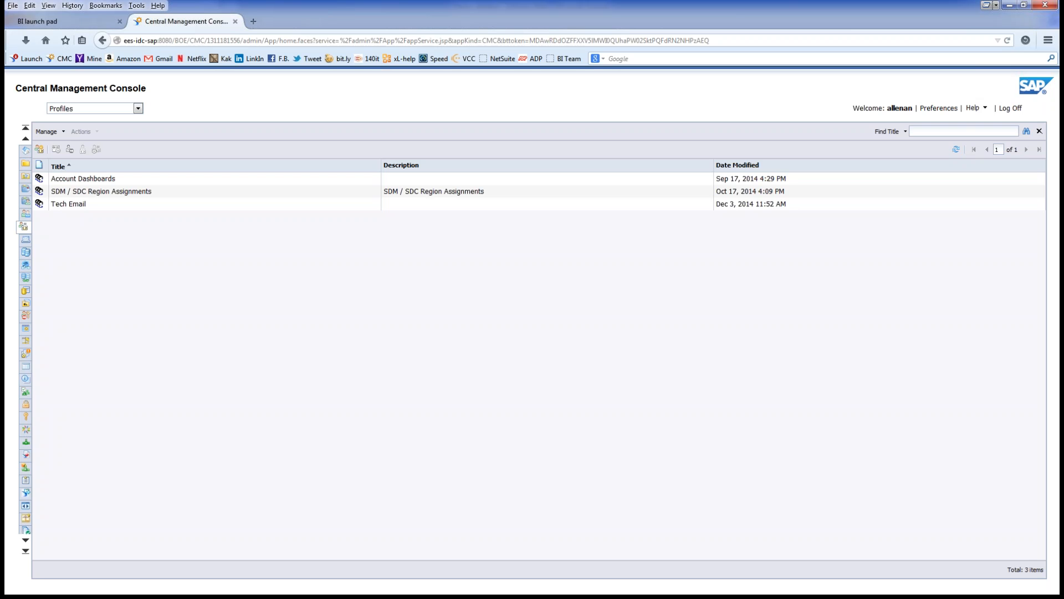
# Step: Switch to the Folders area and open Support Services > Field Services
pyautogui.click(138, 109)
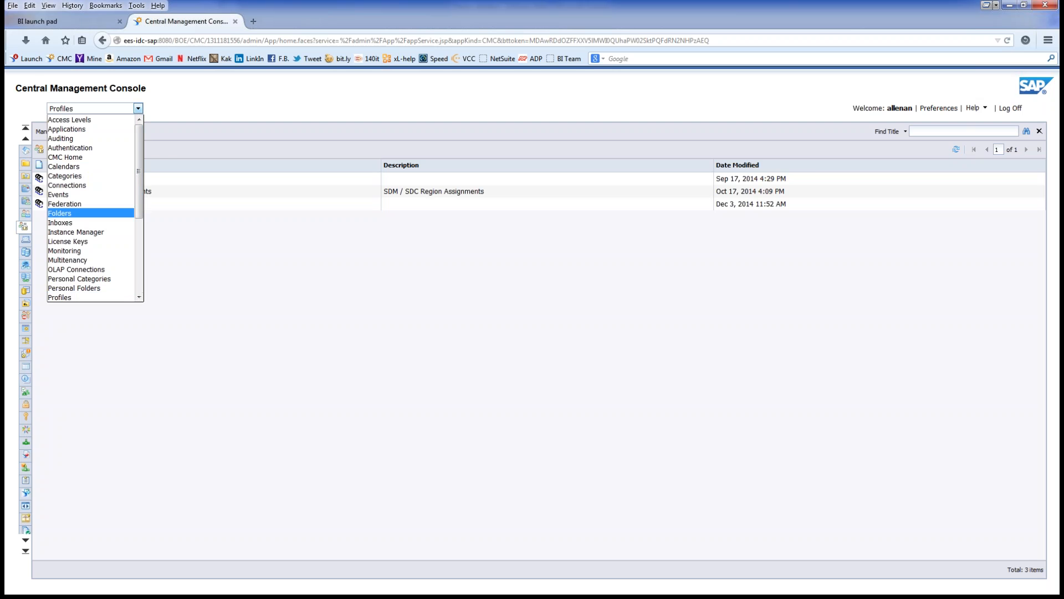
pyautogui.click(91, 213)
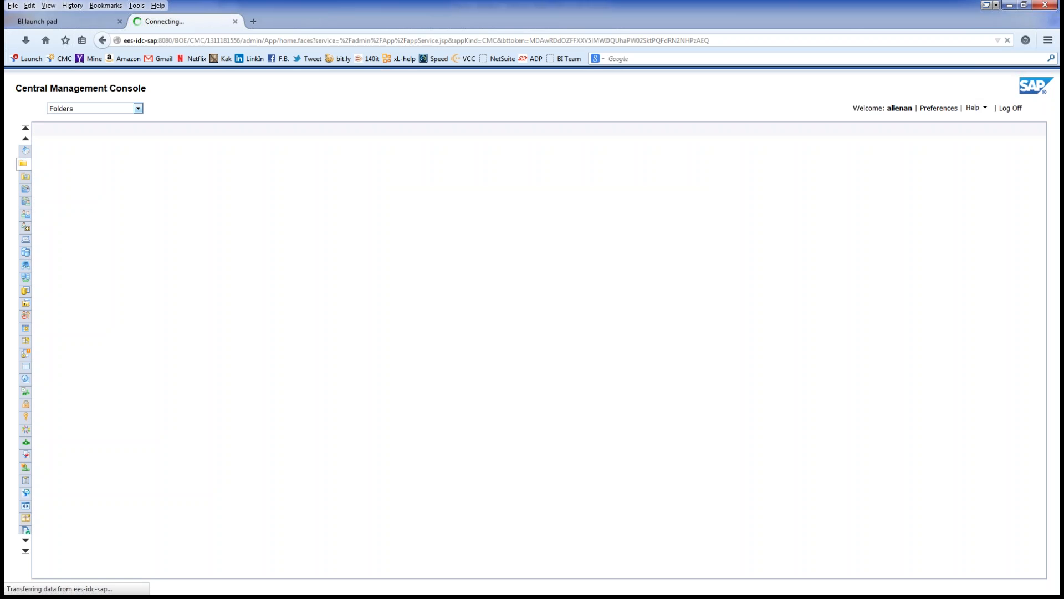
pyautogui.scroll(-8, 89, 354)
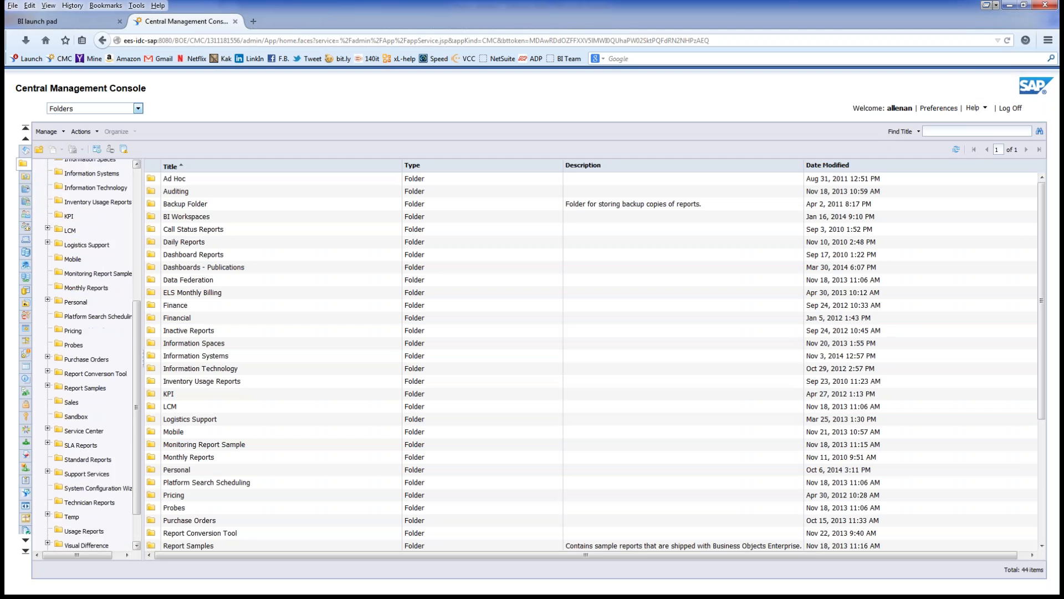
pyautogui.moveTo(137, 432)
pyautogui.mouseDown()
pyautogui.moveTo(137, 422)
pyautogui.moveTo(137, 433)
pyautogui.mouseUp()
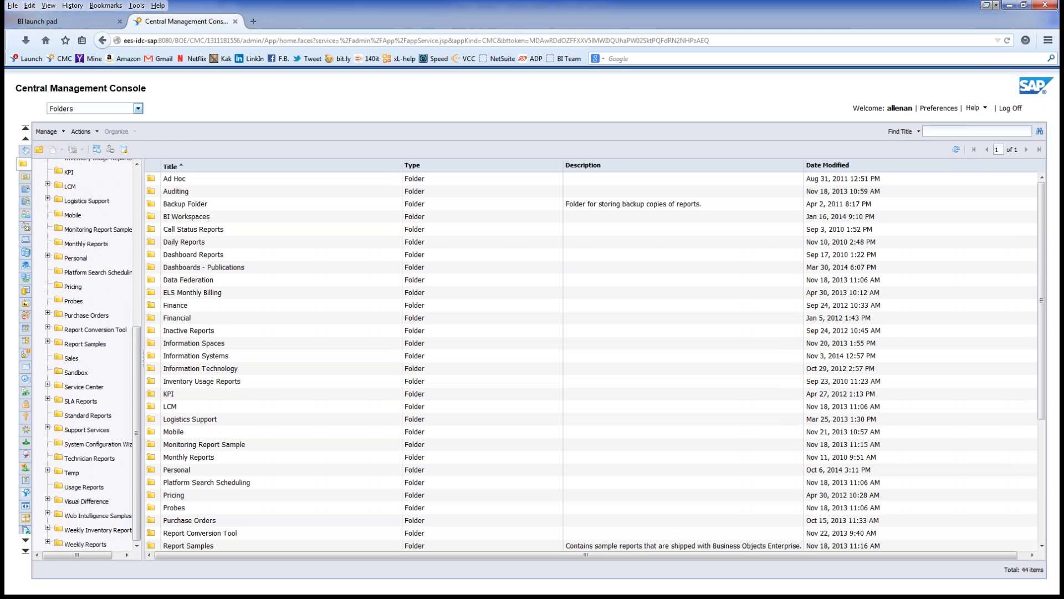
pyautogui.click(48, 427)
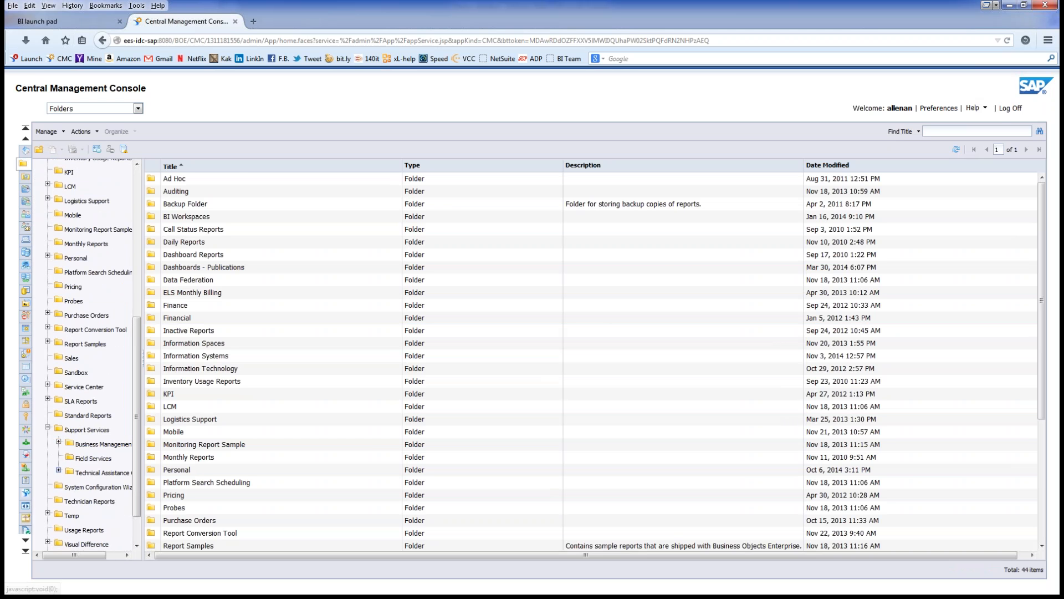
pyautogui.click(93, 459)
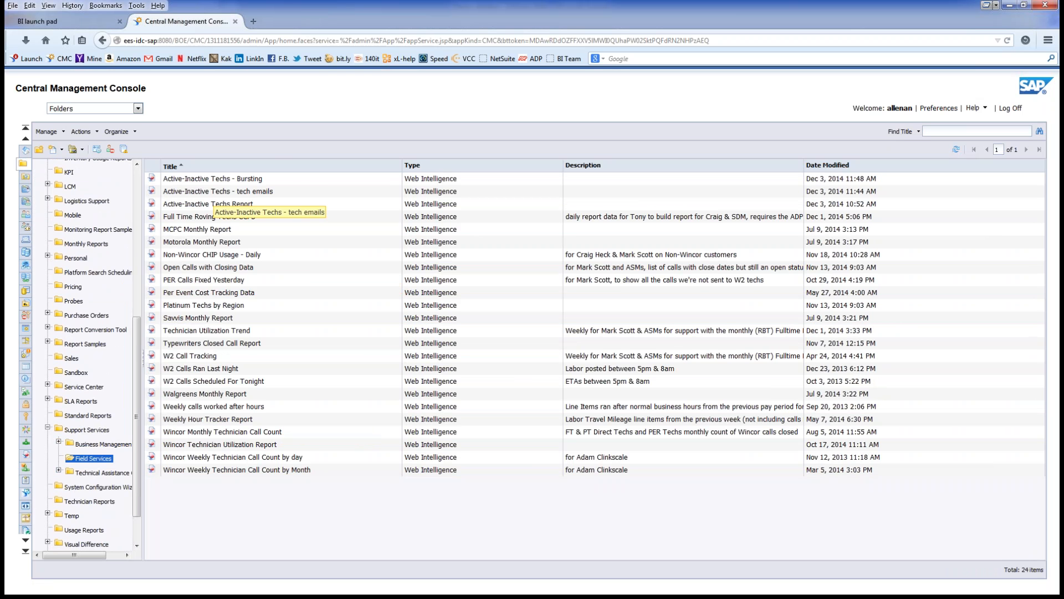
# Step: Create a new publication from the Field Services folder's context menu
pyautogui.rightClick(216, 178)
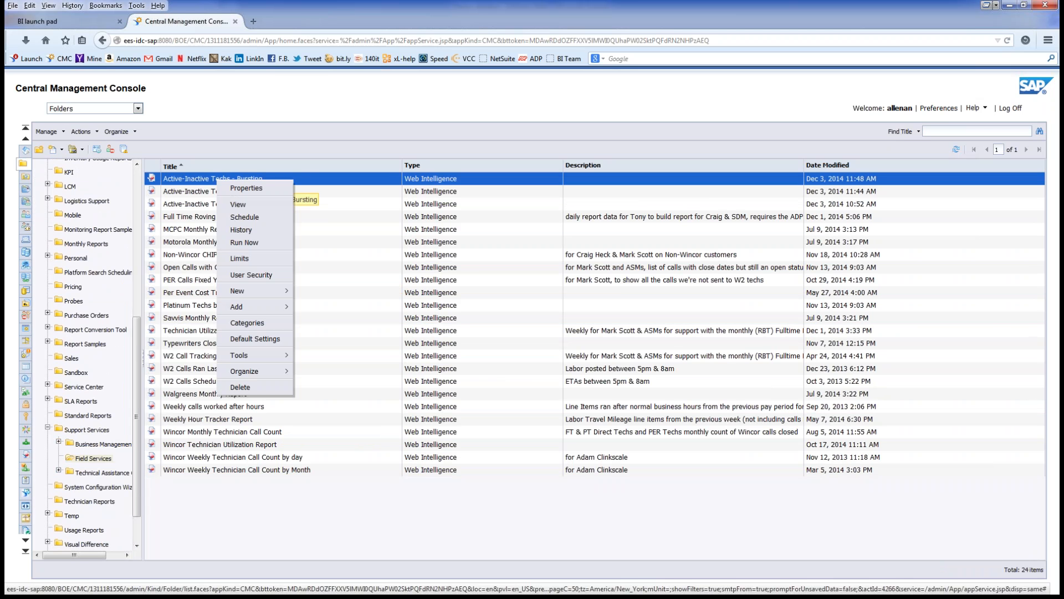
pyautogui.rightClick(216, 493)
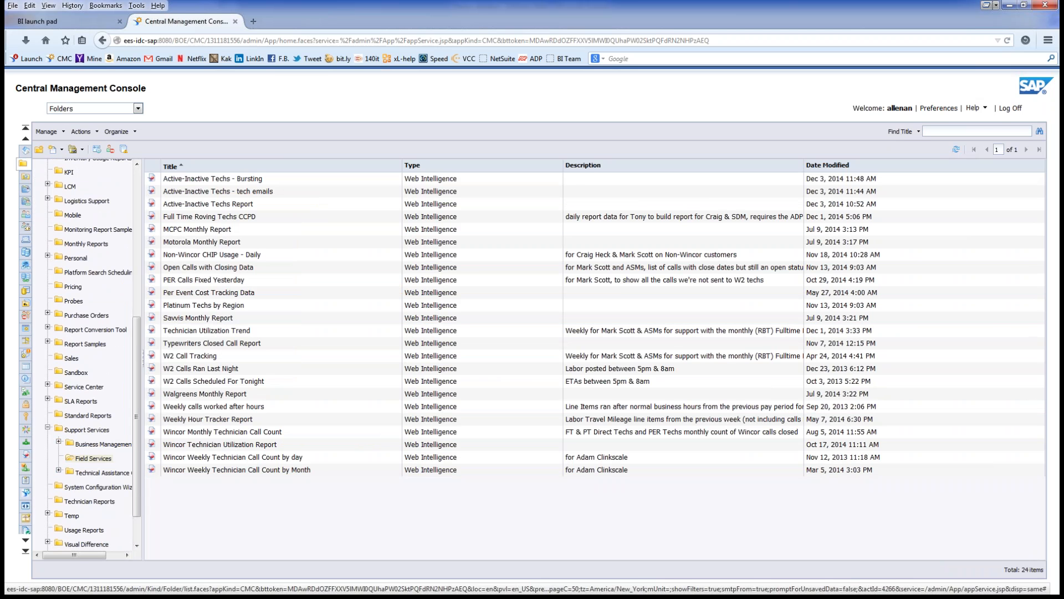
pyautogui.moveTo(250, 421)
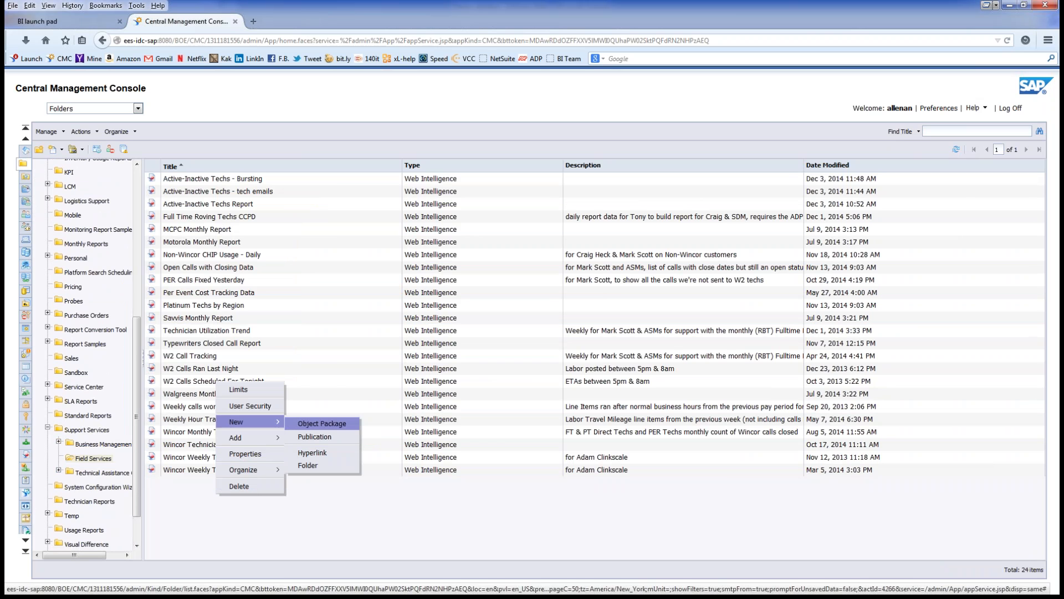
pyautogui.click(314, 436)
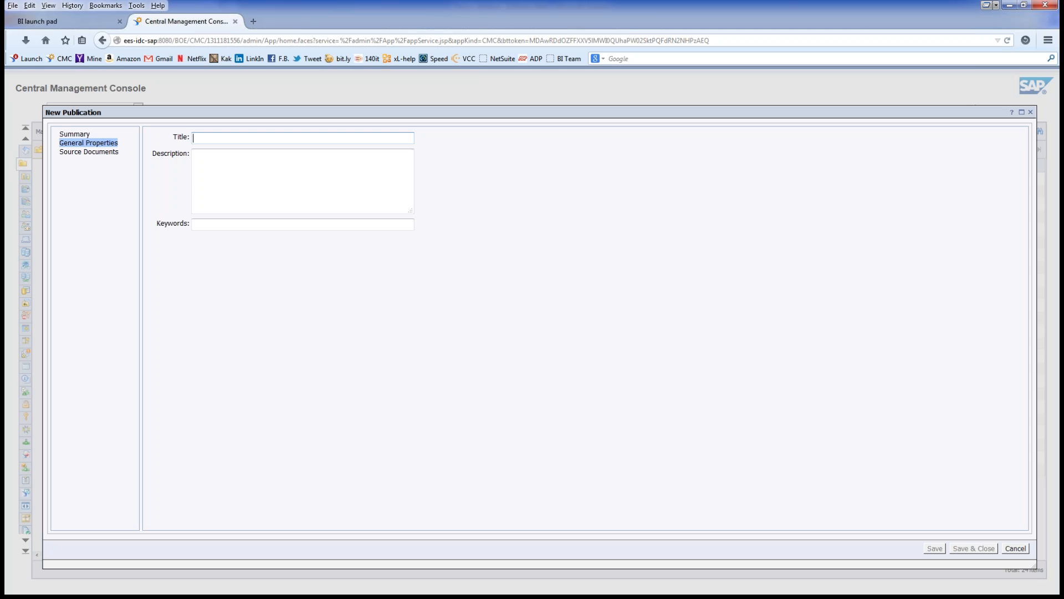
# Step: Enter 'Active-Inactive Techs Bursting Publication' as the title, removing the mistyped 'daily hours'
pyautogui.write('Active-Inactive')
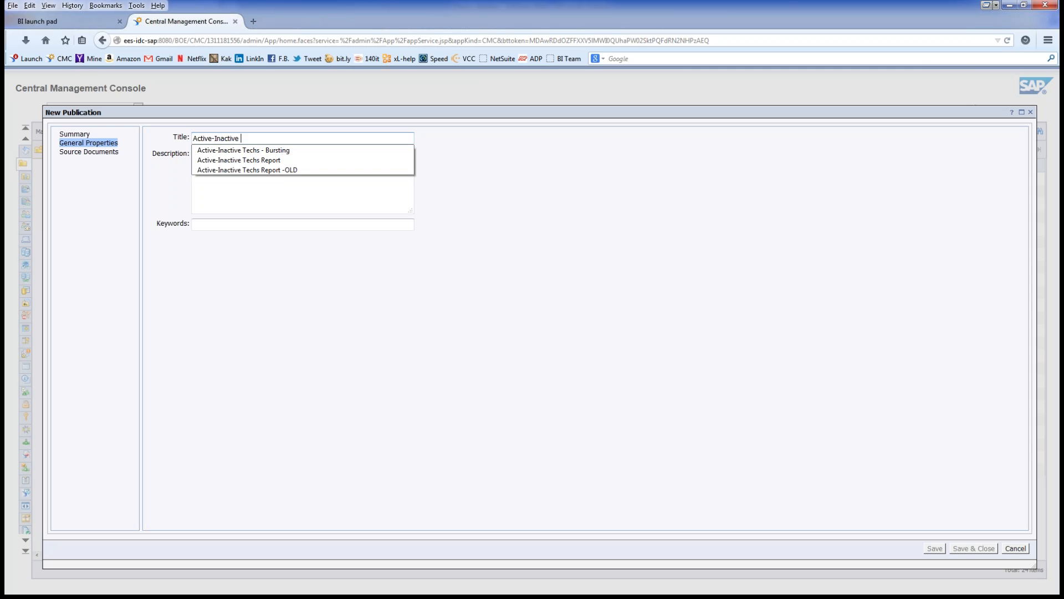
pyautogui.write('daily hours')
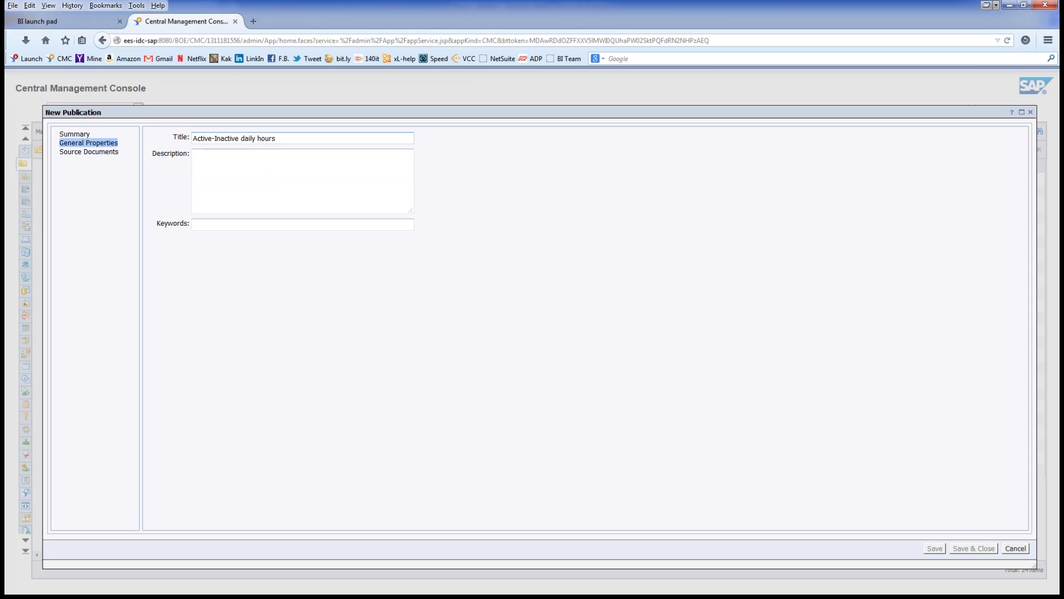
pyautogui.press('BackSpace')
pyautogui.press('BackSpace')
pyautogui.press('BackSpace')
pyautogui.press('BackSpace')
pyautogui.press('BackSpace')
pyautogui.press('BackSpace')
pyautogui.press('BackSpace')
pyautogui.press('BackSpace')
pyautogui.press('BackSpace')
pyautogui.press('BackSpace')
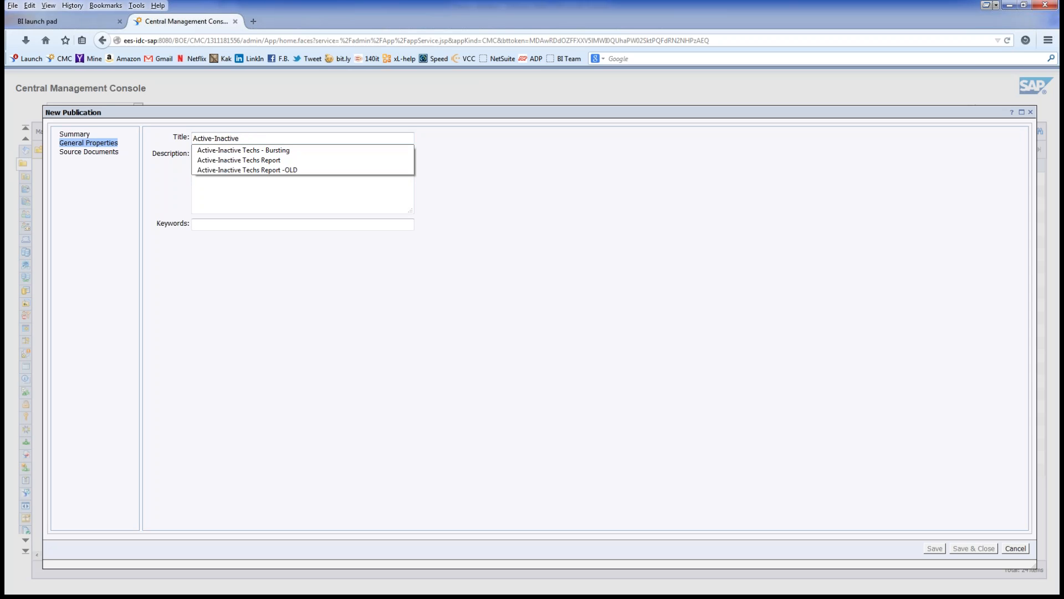
pyautogui.write('Techs Bursti')
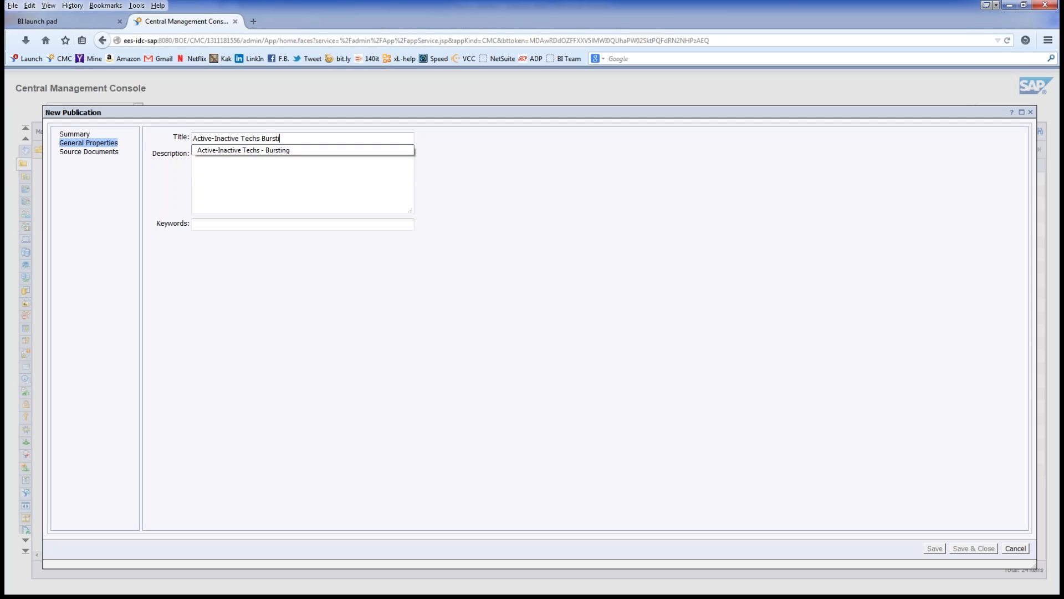
pyautogui.write('ng Publication')
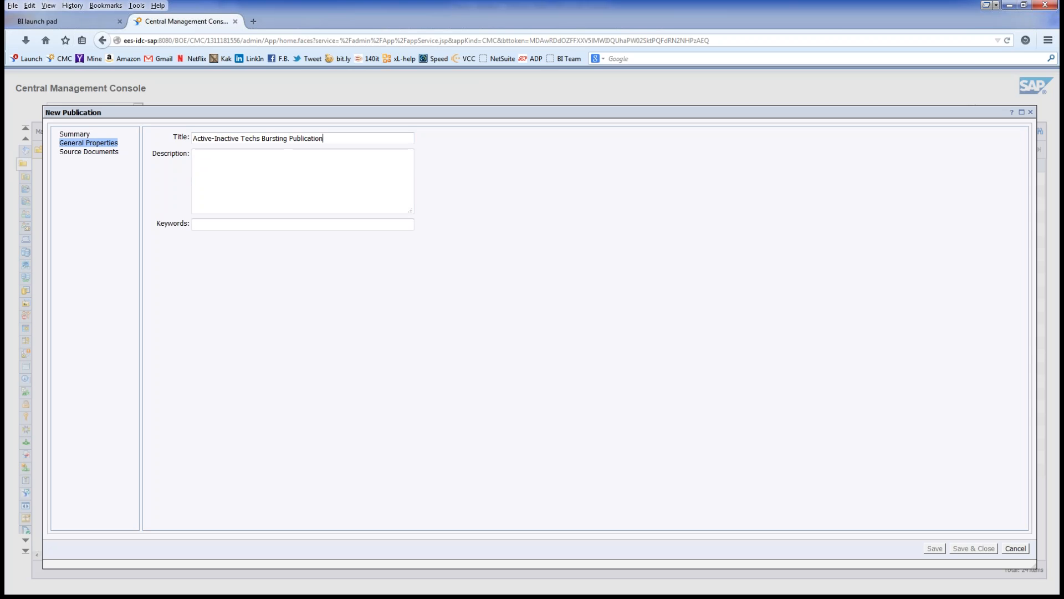
pyautogui.click(193, 155)
# Step: Add Active-Inactive Techs - Bursting from Support Services > Field Services as the publication's source document
pyautogui.click(88, 152)
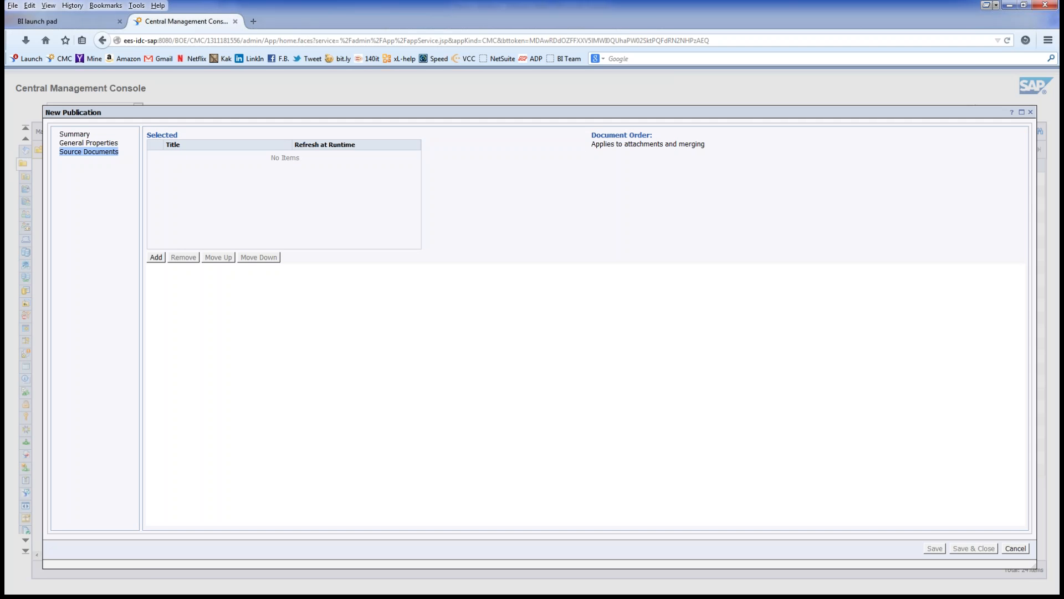
pyautogui.click(156, 257)
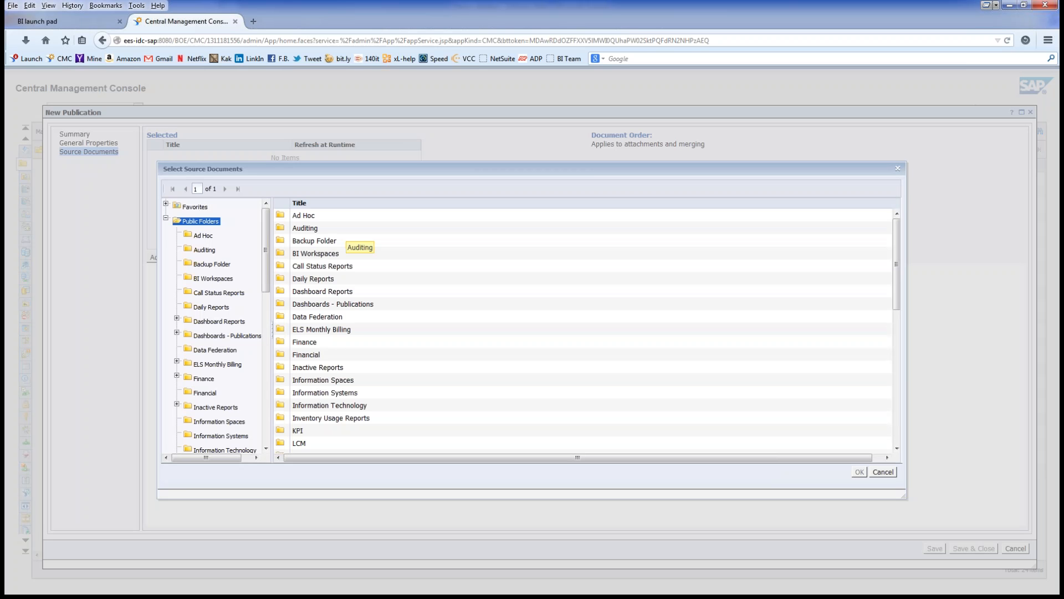
pyautogui.scroll(-8, 216, 328)
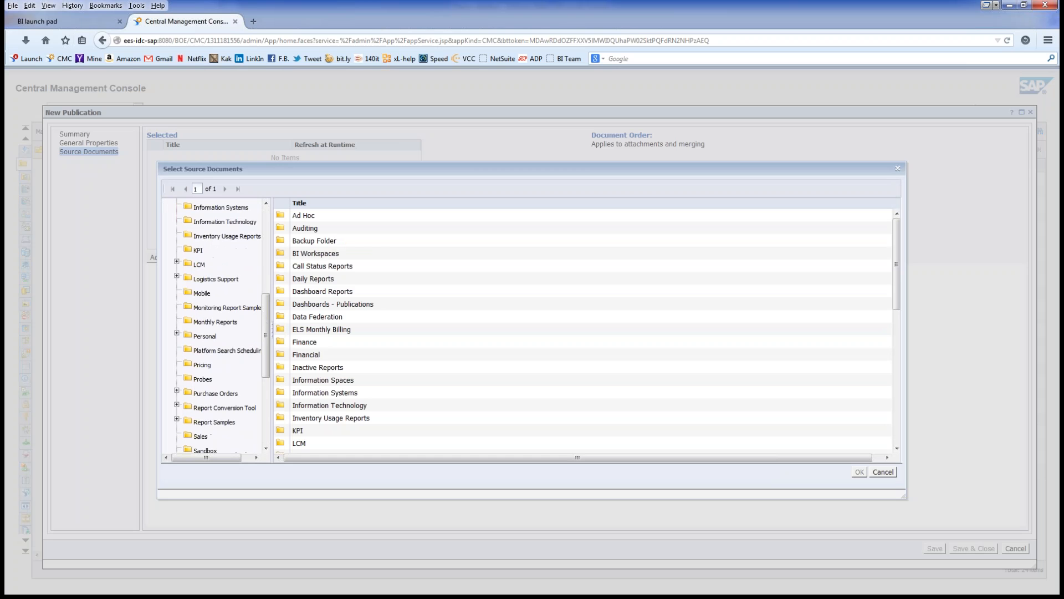
pyautogui.scroll(-4, 216, 327)
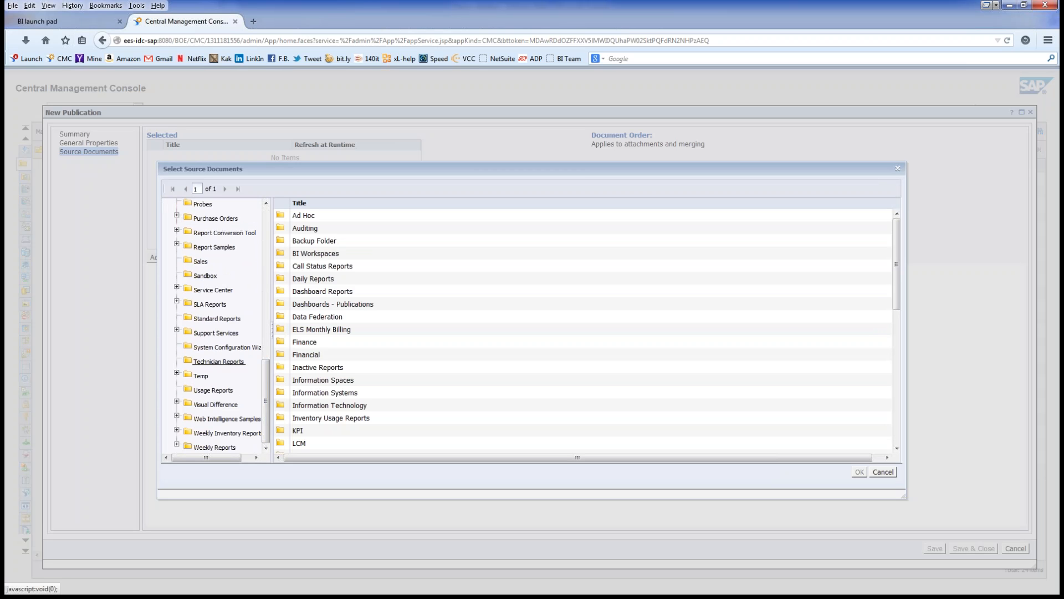
pyautogui.click(176, 329)
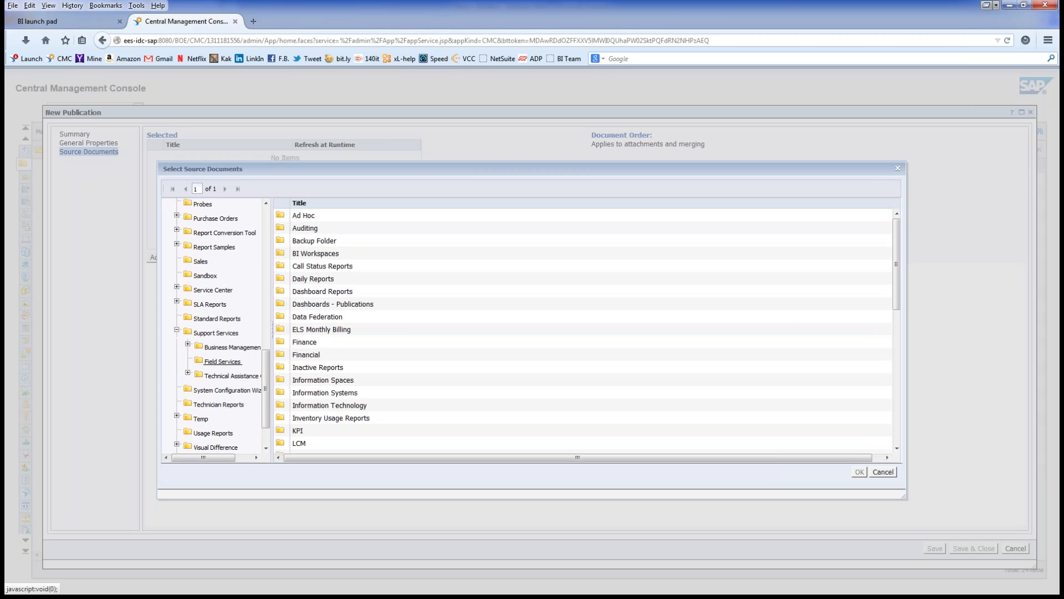
pyautogui.click(222, 362)
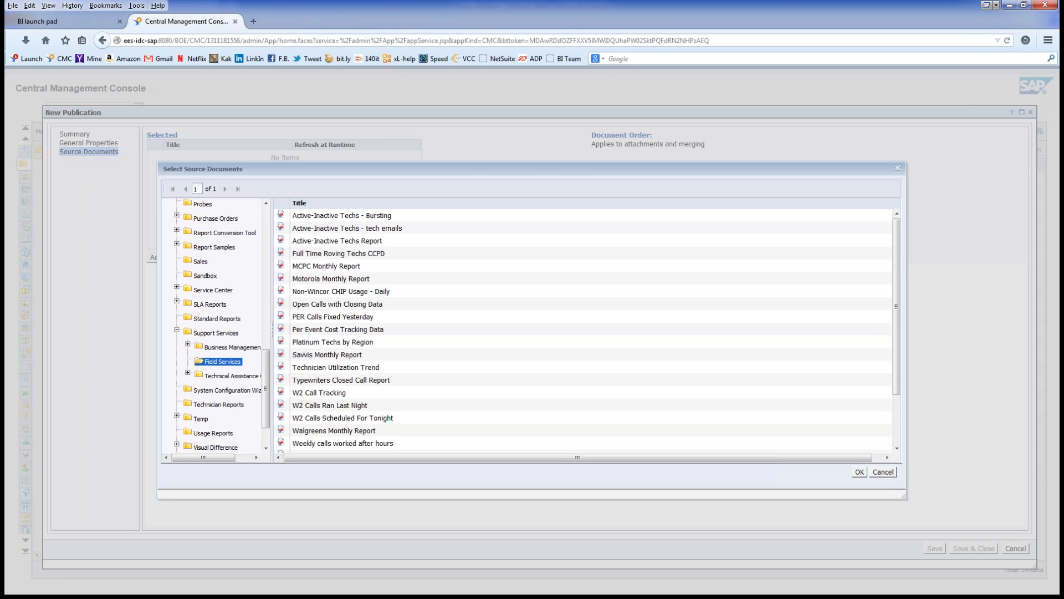
pyautogui.click(354, 215)
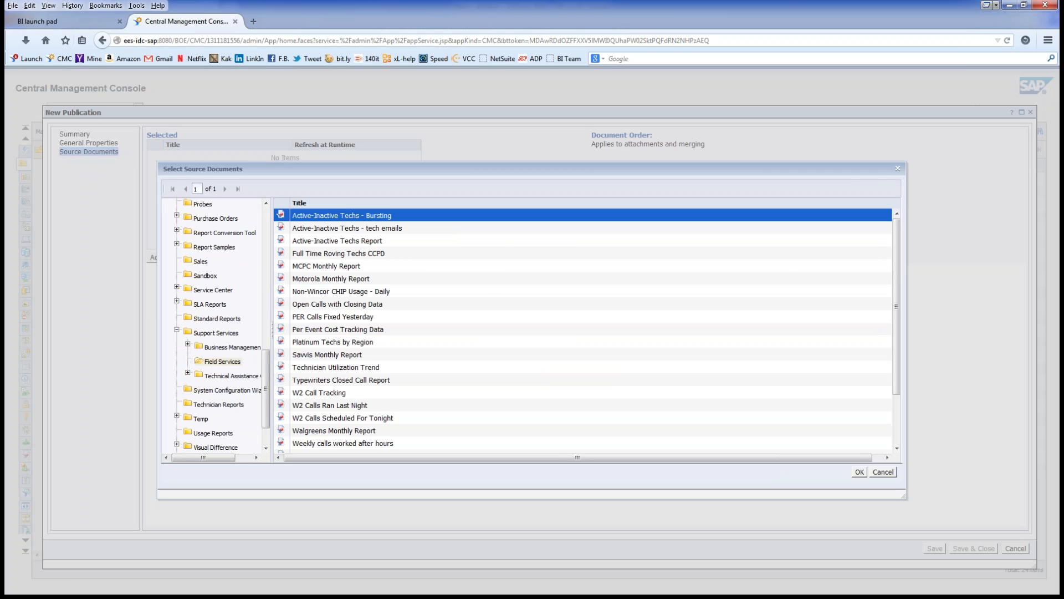
pyautogui.click(859, 472)
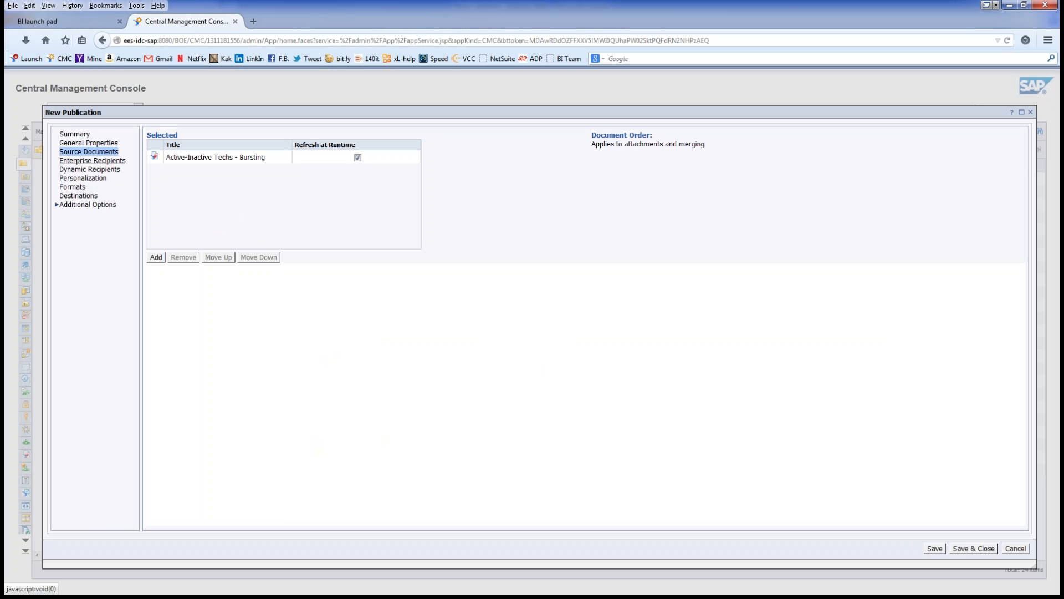
pyautogui.click(93, 161)
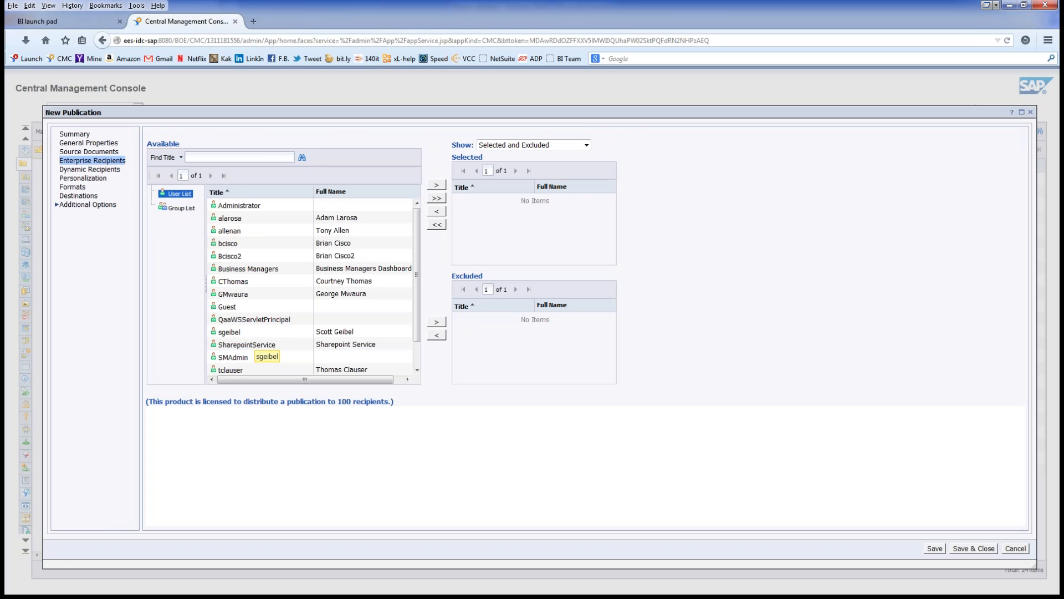
# Step: Move the user account from the Available User List into the Selected enterprise recipients
pyautogui.click(229, 230)
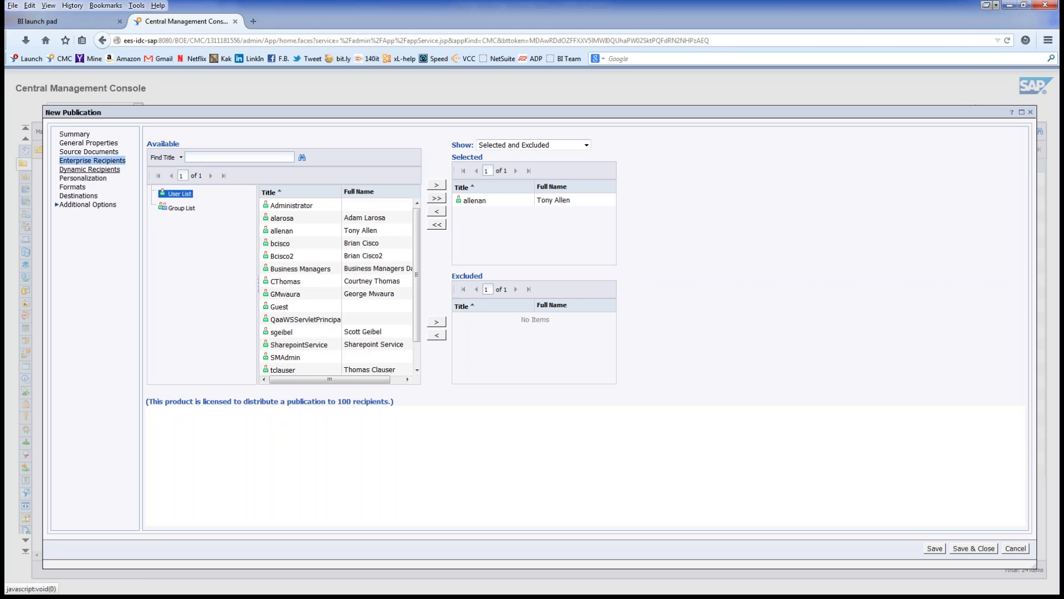
pyautogui.click(89, 169)
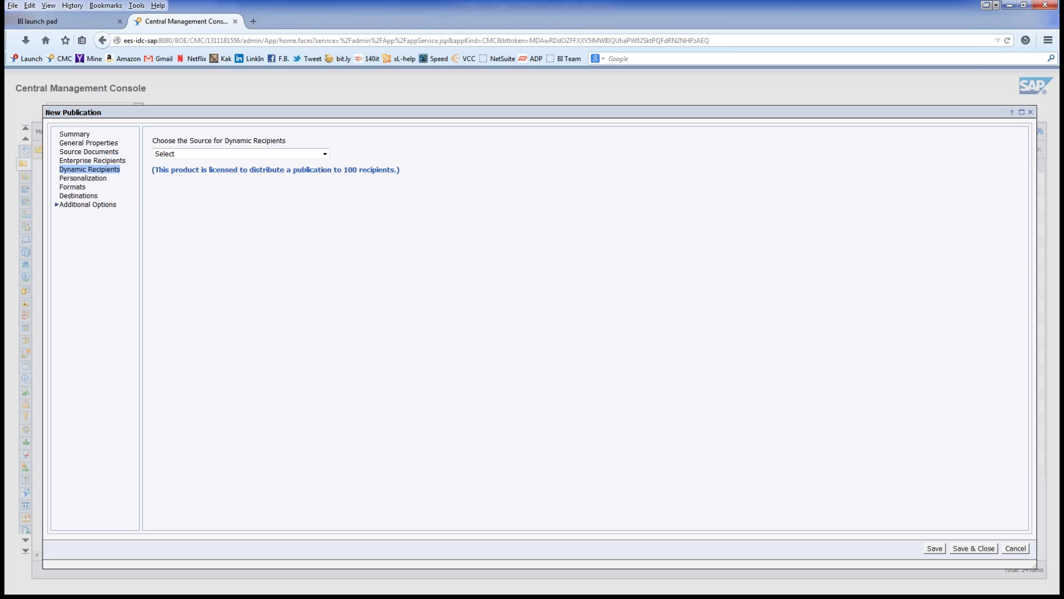
# Step: Choose Web Intelligence Report as the Dynamic Recipient Provider
pyautogui.click(325, 154)
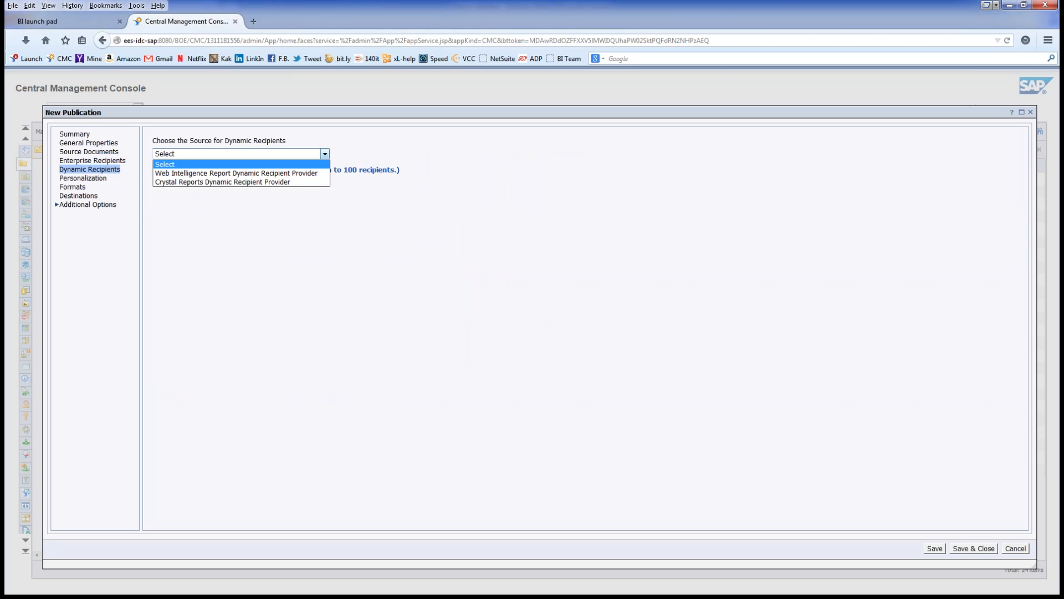
pyautogui.click(325, 154)
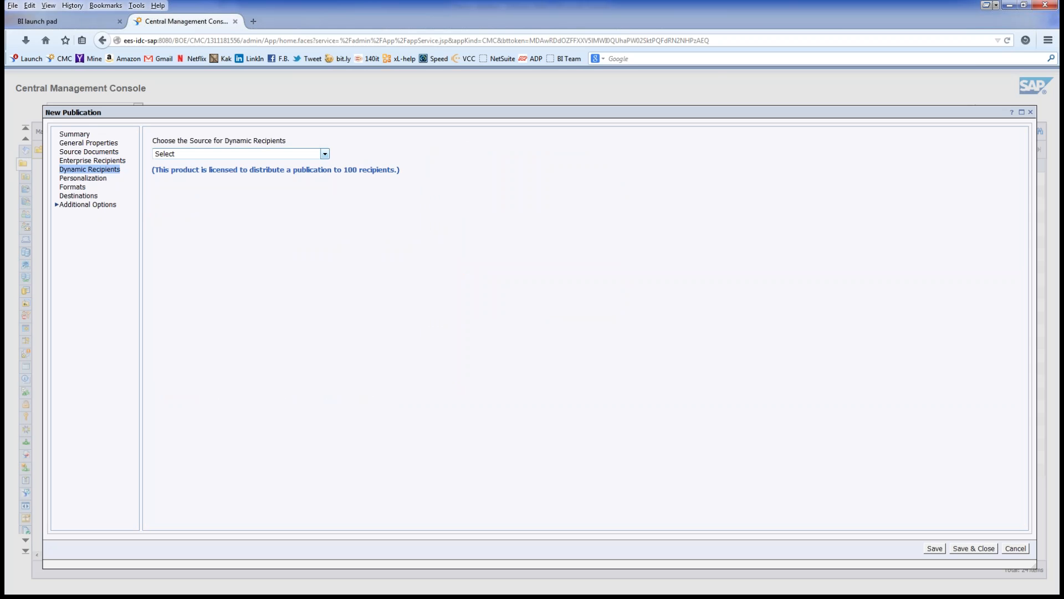
pyautogui.click(324, 155)
pyautogui.click(233, 169)
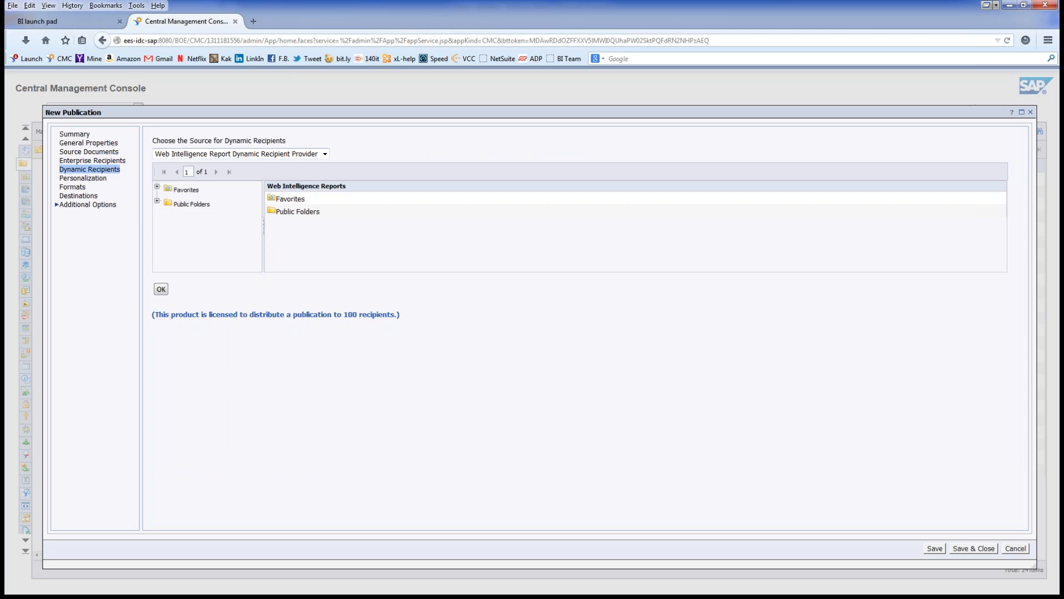
# Step: Select Active-Inactive Techs - tech emails from Public Folders > Support Services > Field Services
pyautogui.click(157, 201)
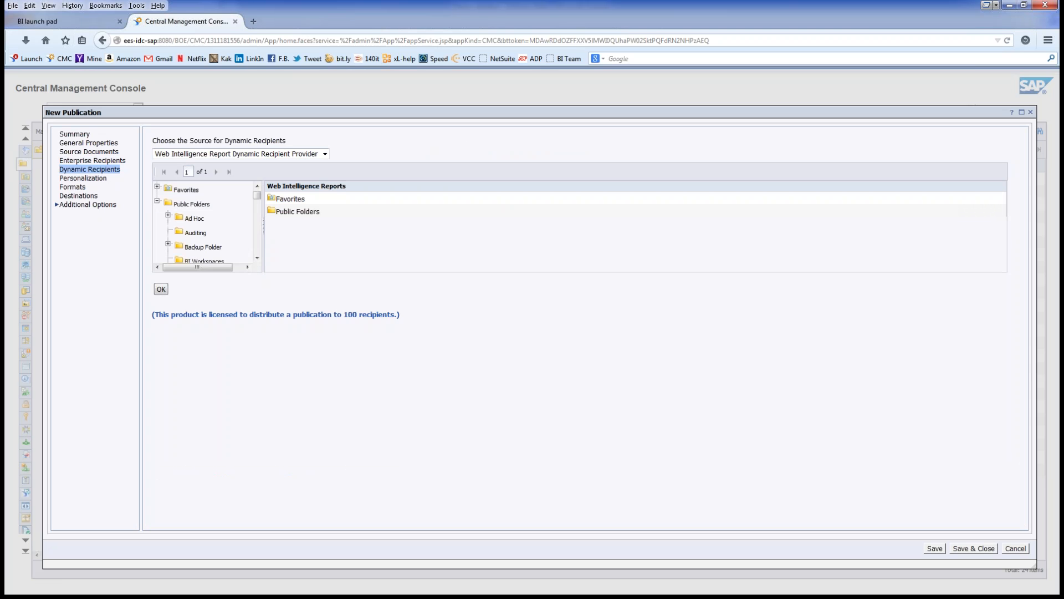
pyautogui.scroll(-10, 205, 222)
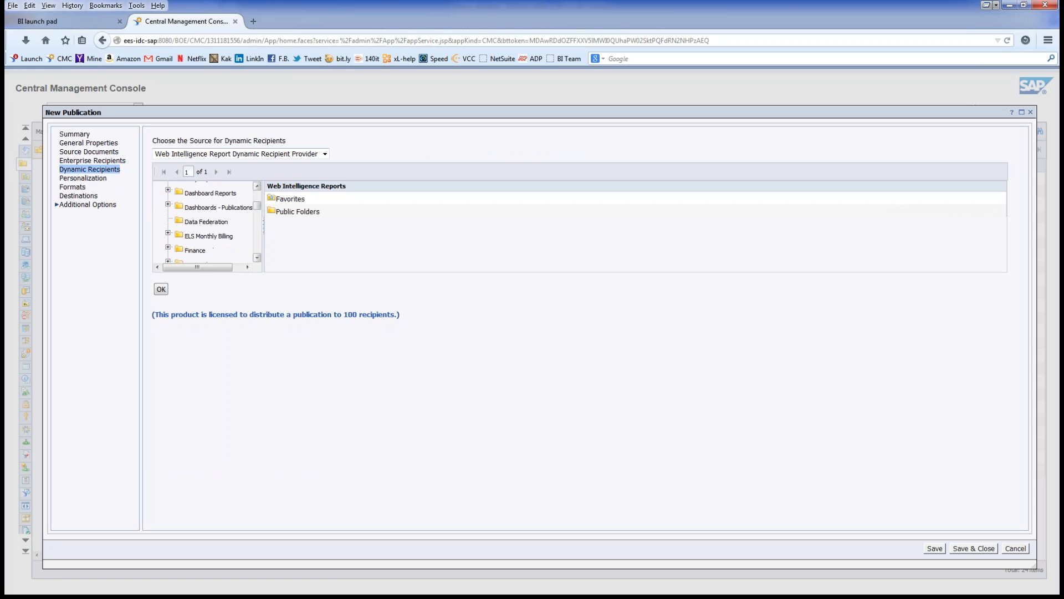
pyautogui.moveTo(258, 230); pyautogui.dragTo(257, 242)
pyautogui.click(168, 209)
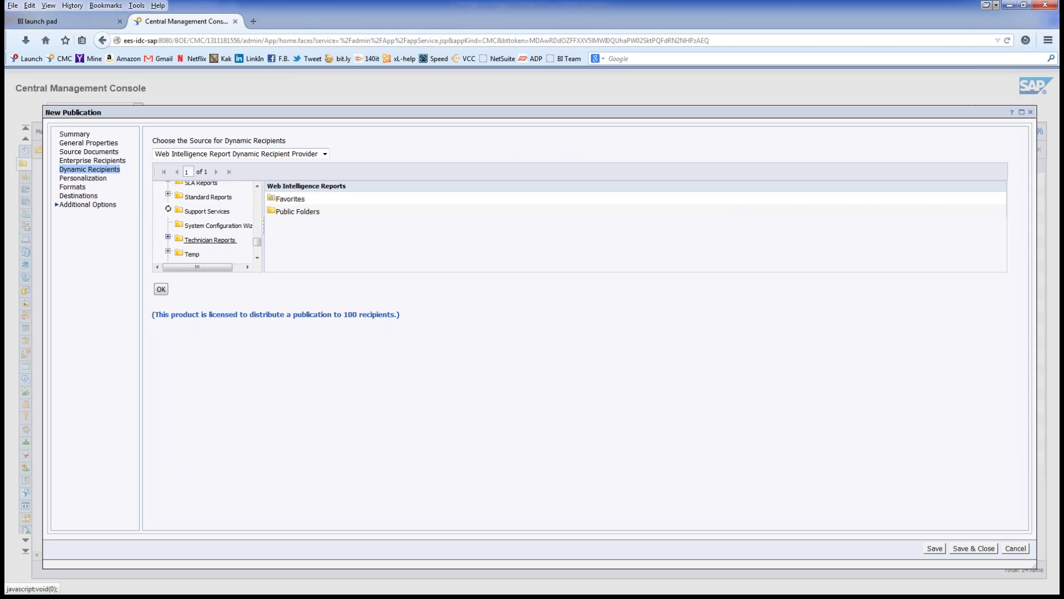
pyautogui.click(214, 240)
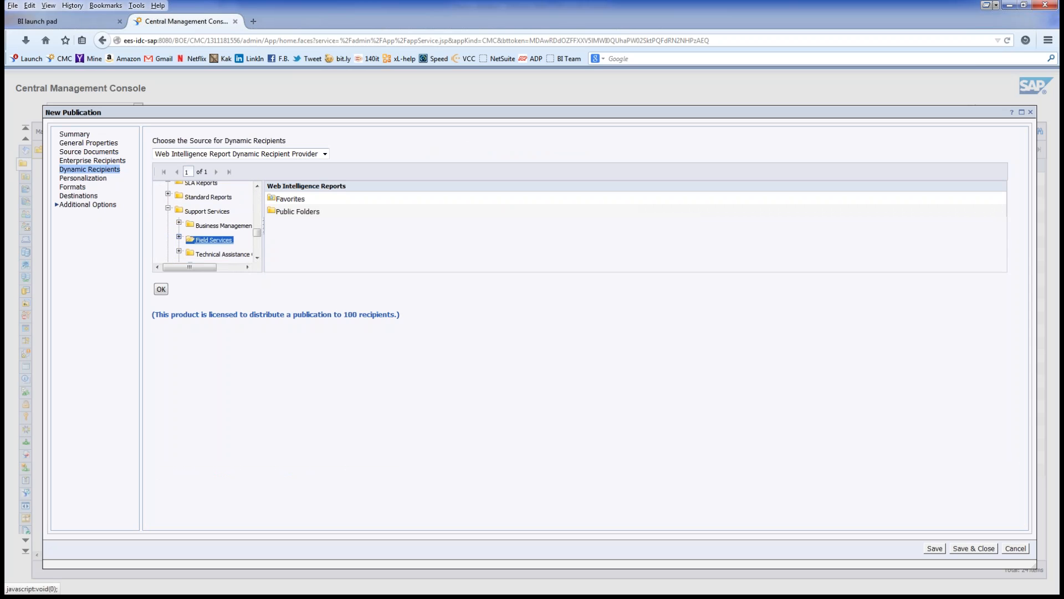
pyautogui.click(352, 212)
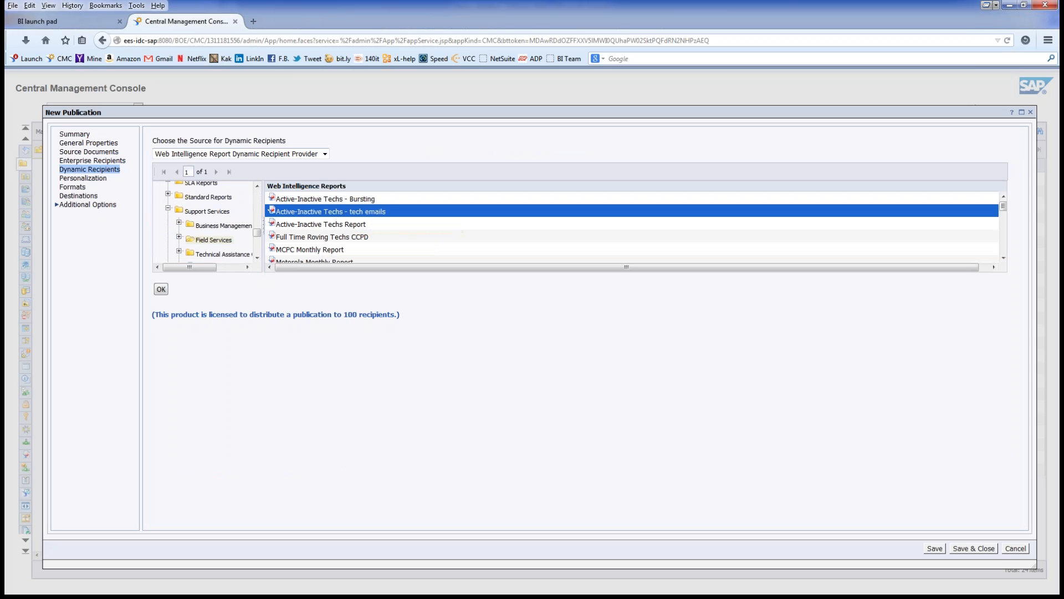
pyautogui.click(161, 289)
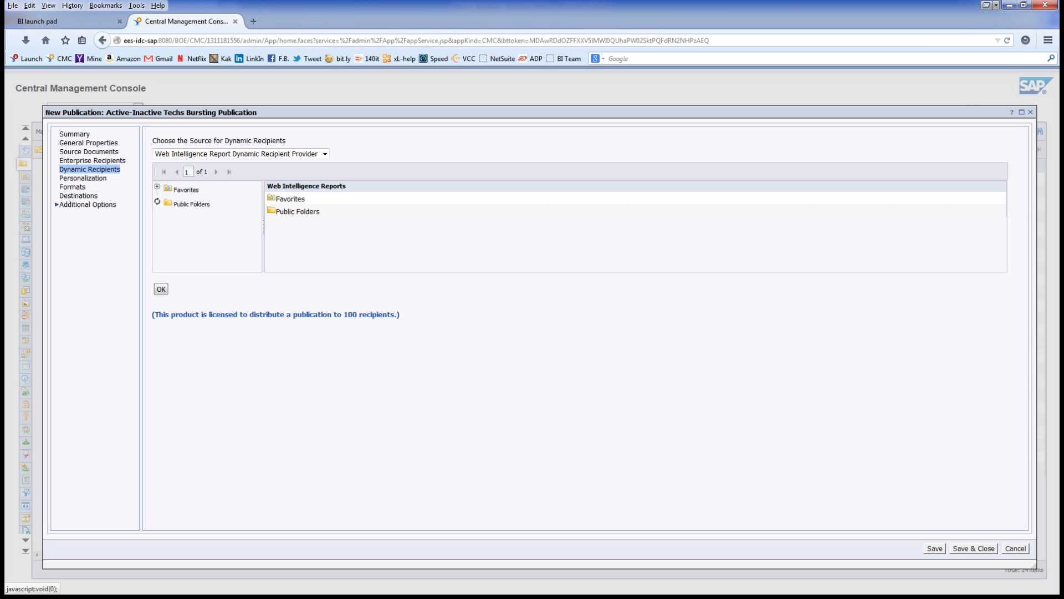
# Step: Re-select the Active-Inactive Techs - tech emails report and confirm it as the recipient source
pyautogui.click(156, 200)
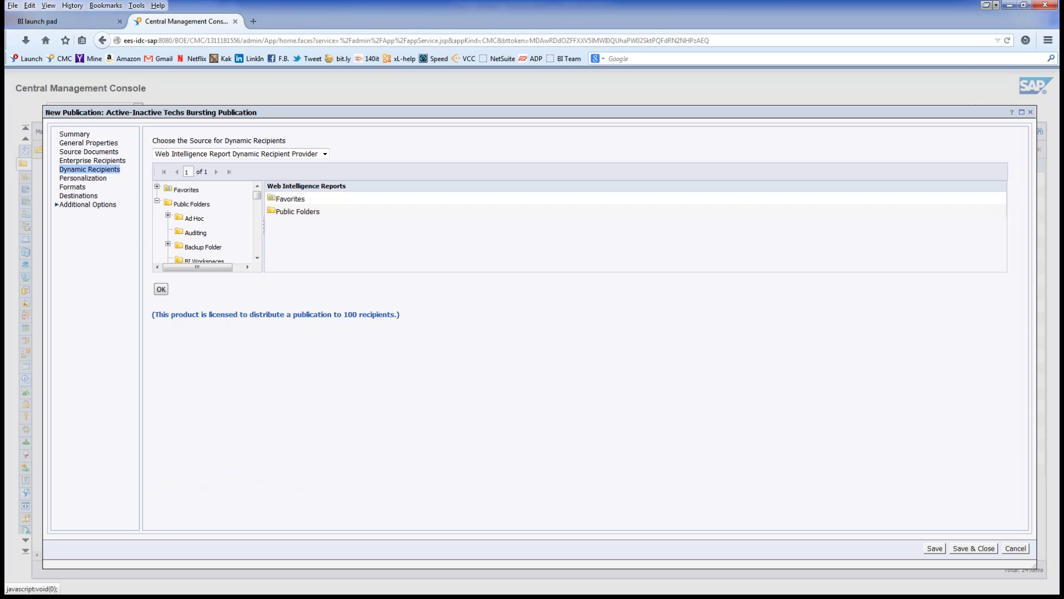
pyautogui.moveTo(256, 195); pyautogui.dragTo(256, 240)
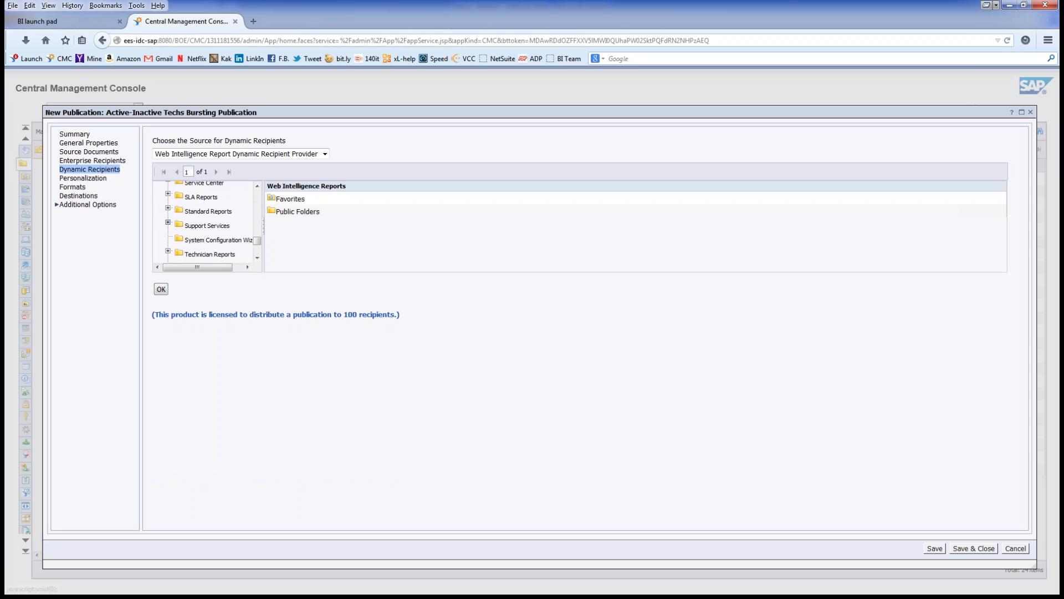
pyautogui.click(168, 222)
pyautogui.click(213, 255)
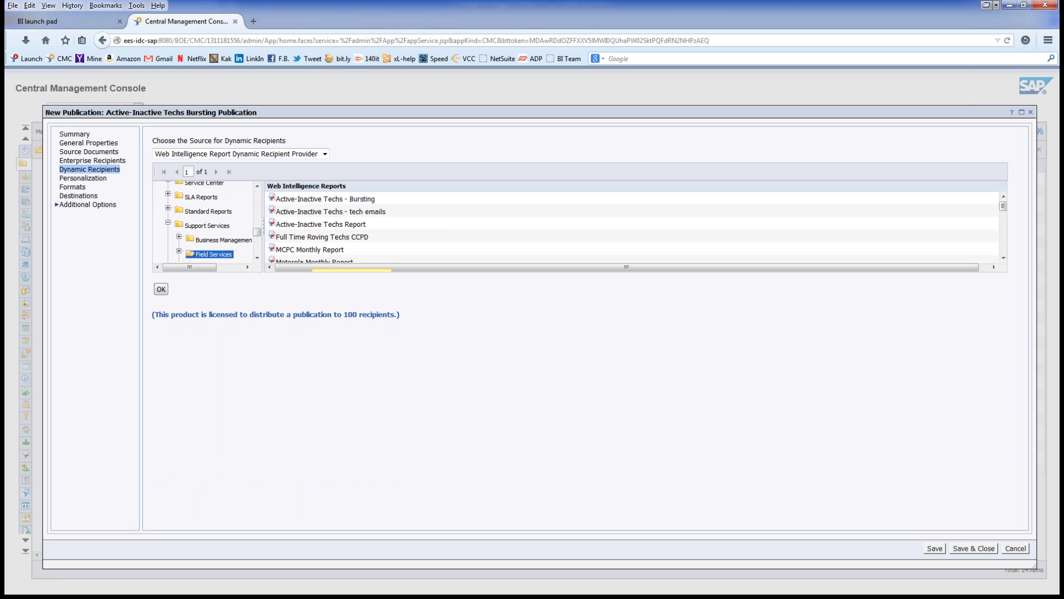
pyautogui.click(337, 213)
pyautogui.click(160, 289)
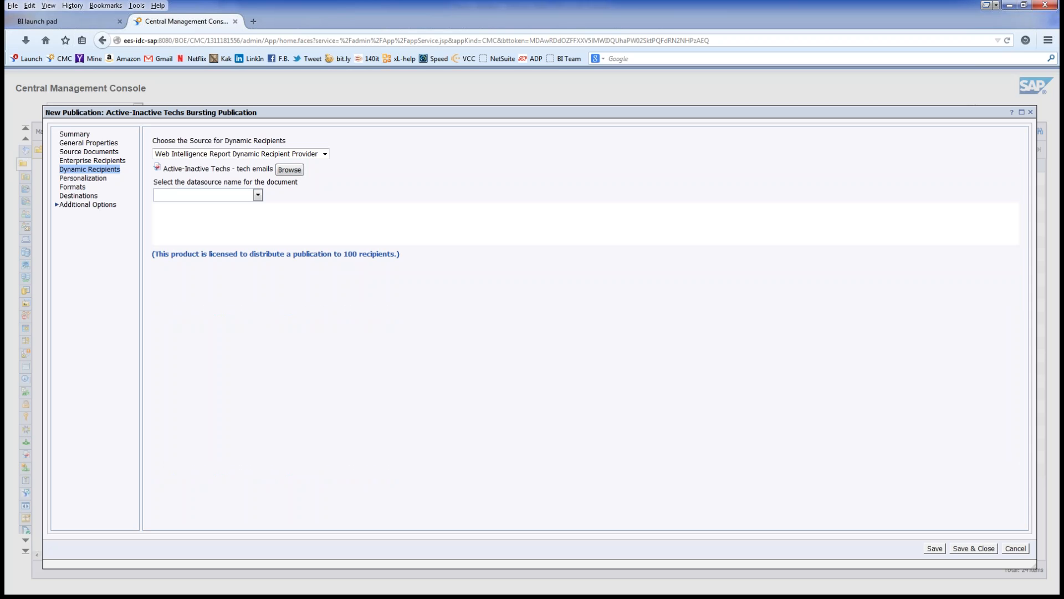
# Step: Use Query 1, map Full Name to Technumber and Email to Pri Email Data1, uncheck Use entire list
pyautogui.click(257, 195)
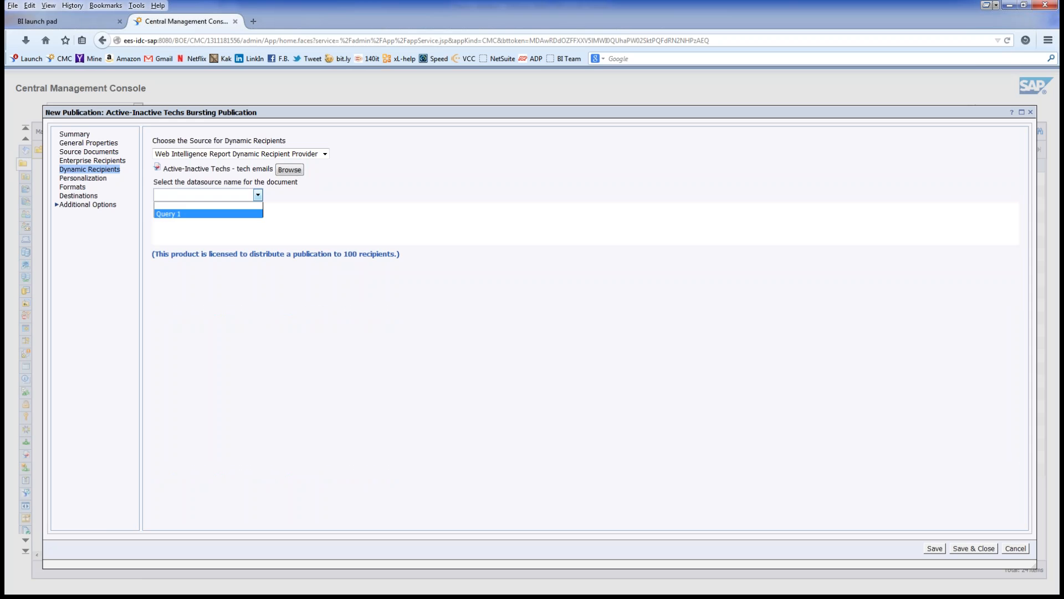
pyautogui.click(208, 214)
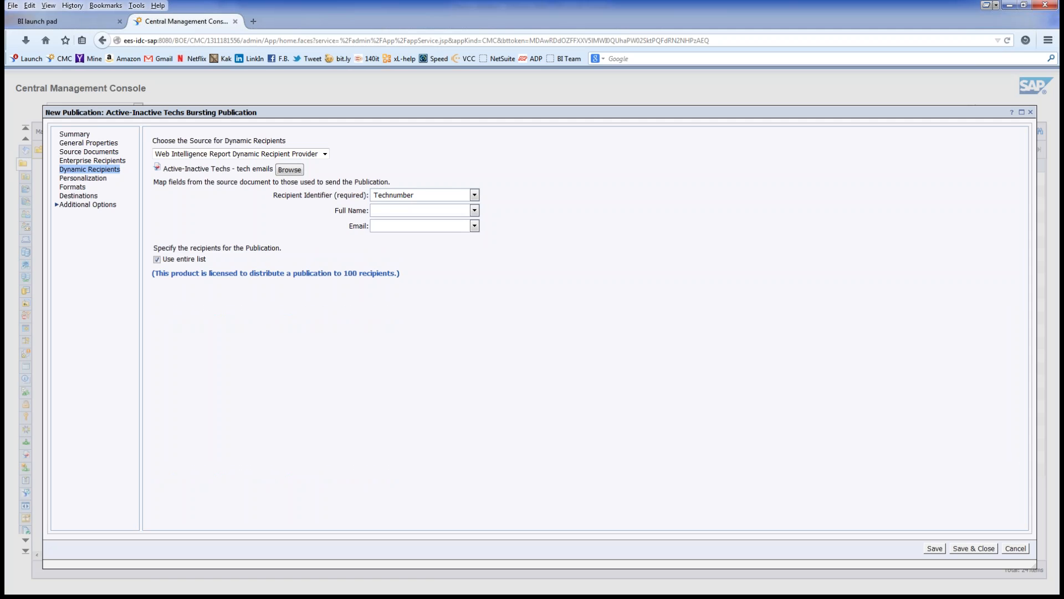
pyautogui.click(475, 210)
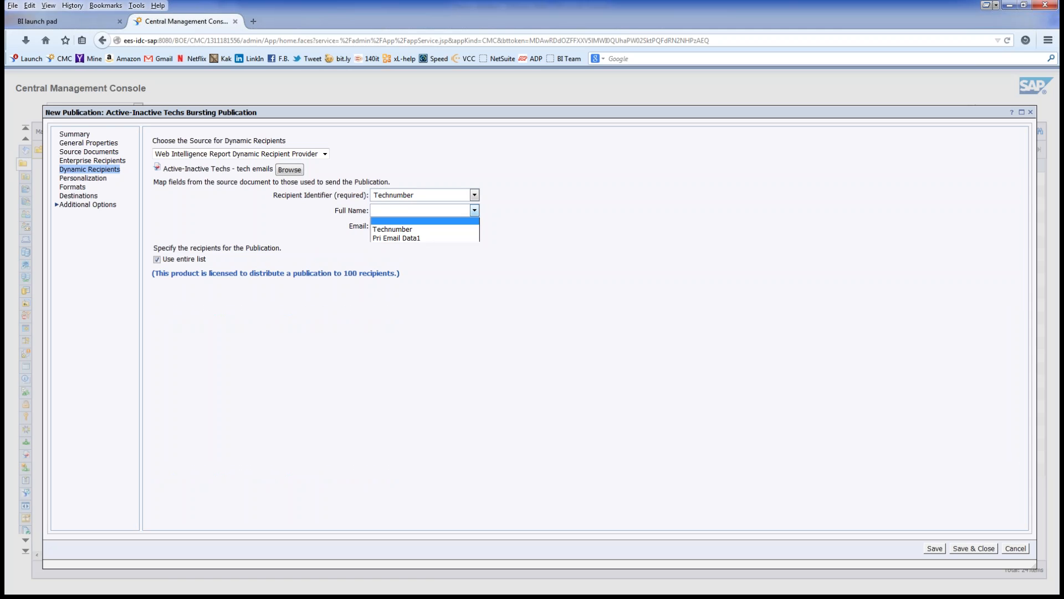
pyautogui.click(393, 230)
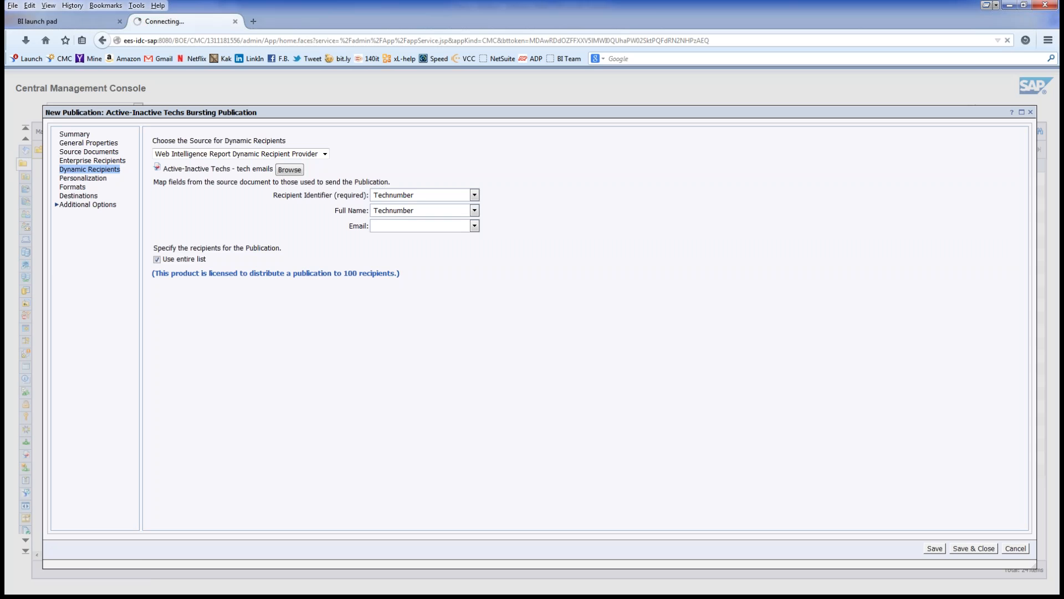
pyautogui.click(474, 225)
pyautogui.click(396, 253)
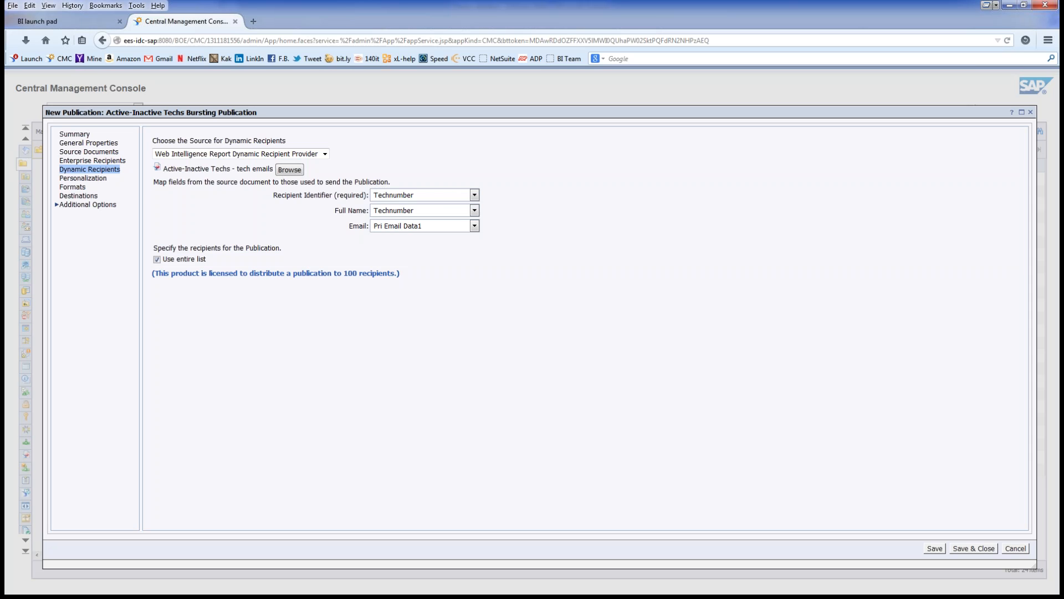
pyautogui.click(157, 260)
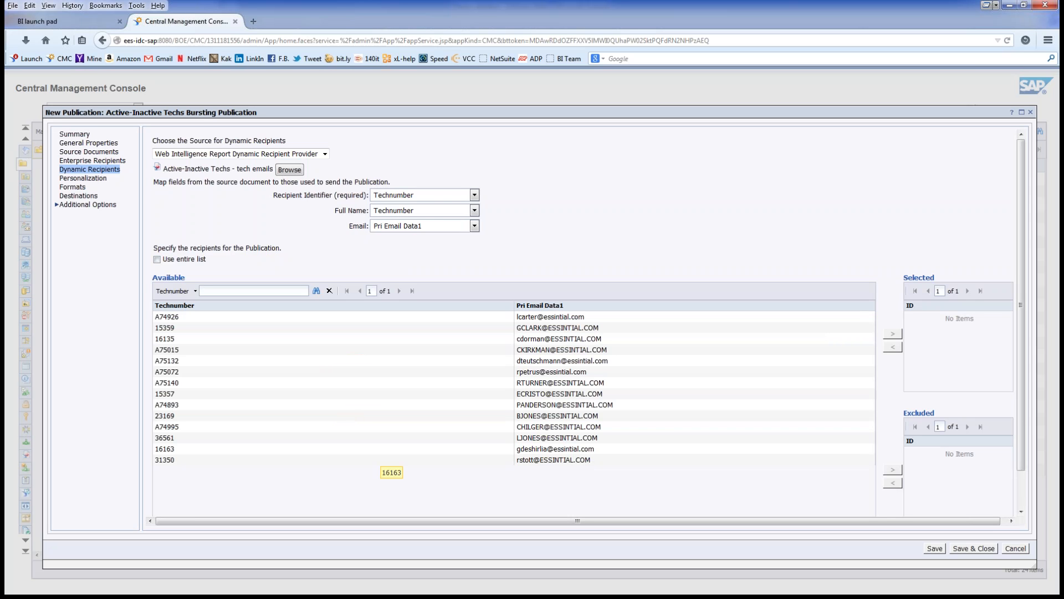
# Step: Re-check Use entire list so every dynamic recipient receives the publication
pyautogui.click(157, 260)
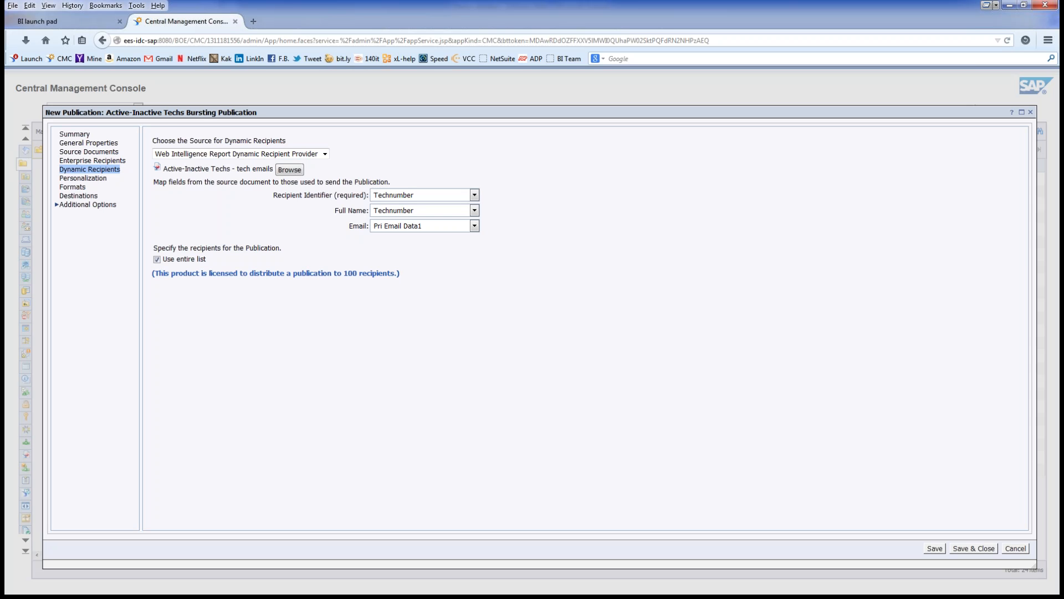
pyautogui.click(82, 178)
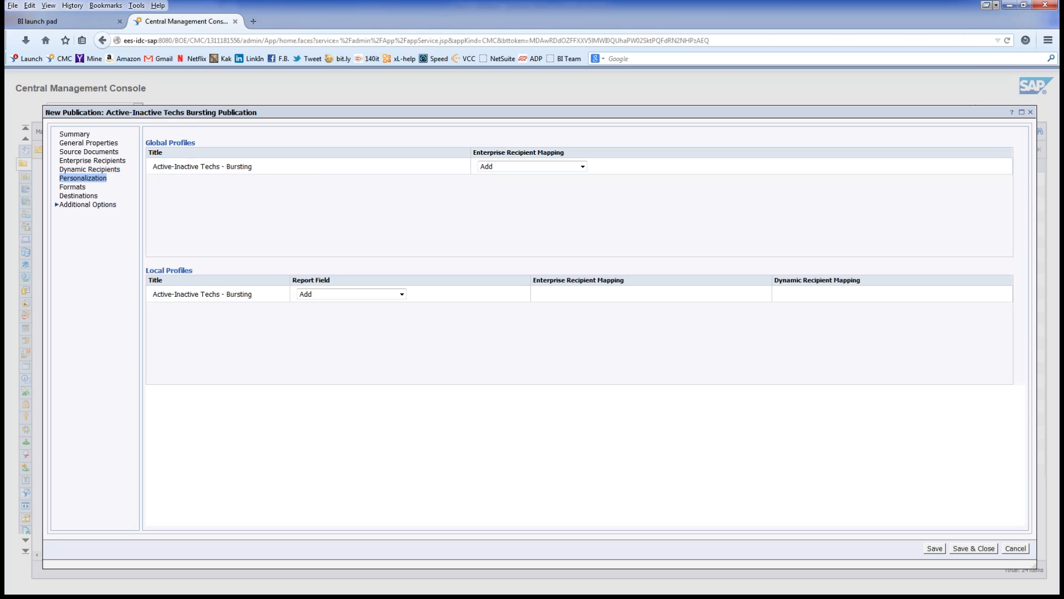
# Step: Set the Active-Inactive Techs - Bursting local profile's Report Field to Line Item Tech ID
pyautogui.click(401, 294)
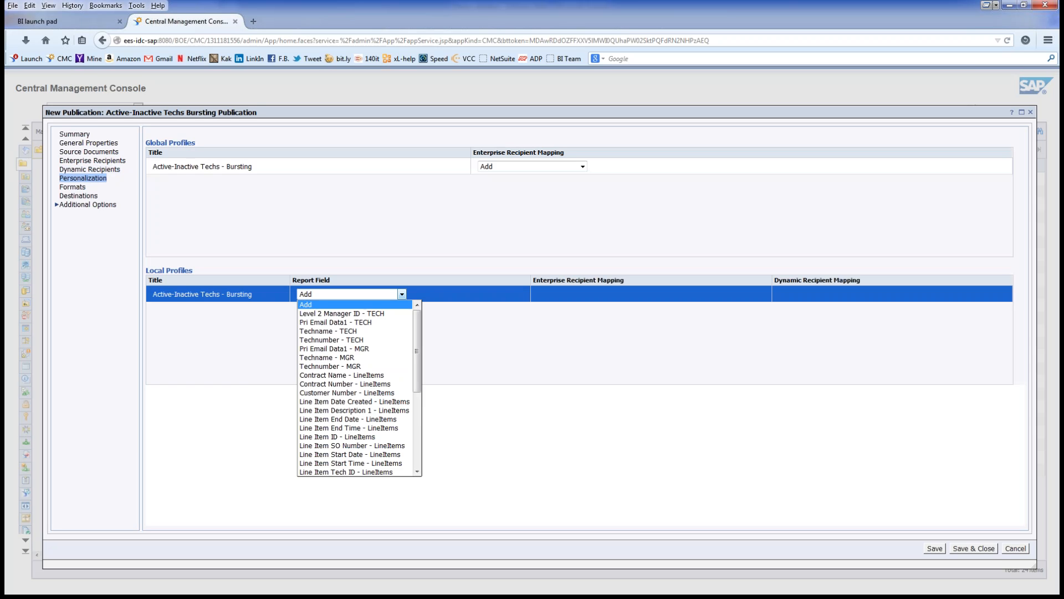
pyautogui.moveTo(417, 351); pyautogui.dragTo(417, 425)
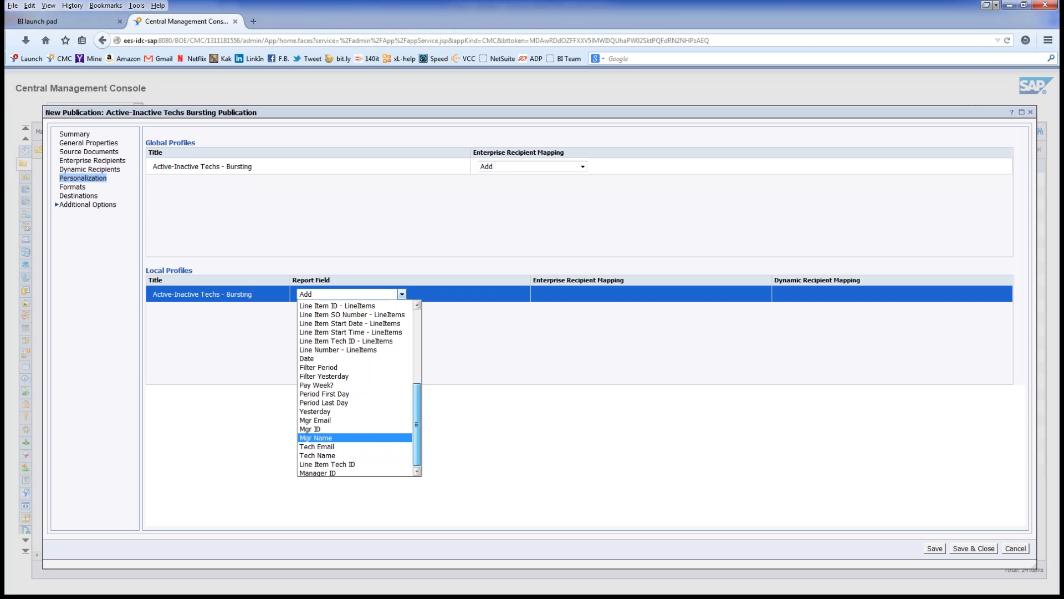
pyautogui.scroll(5, 355, 436)
pyautogui.scroll(-5, 355, 436)
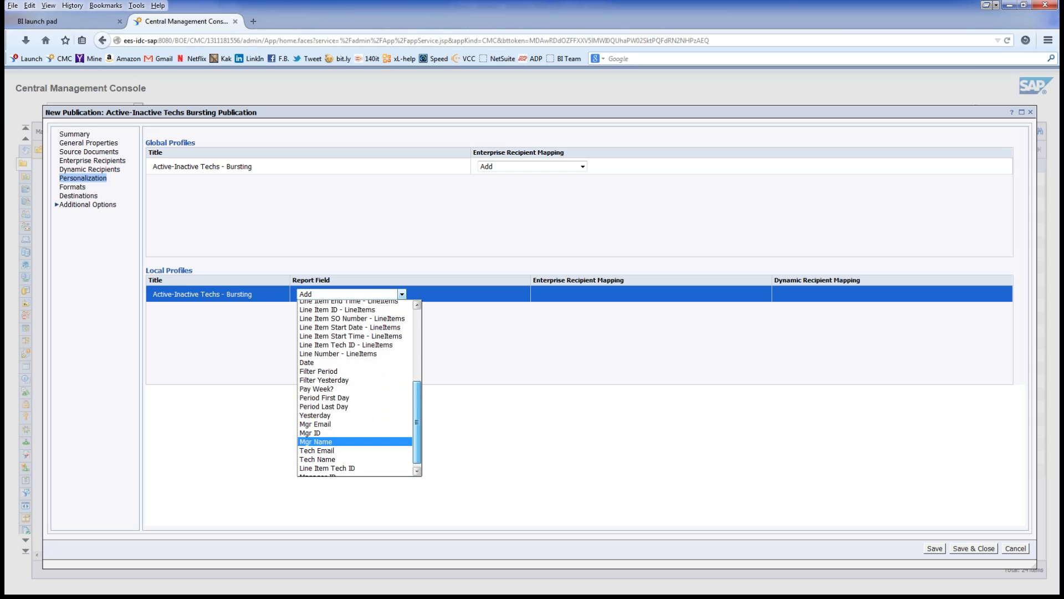
pyautogui.scroll(5, 355, 438)
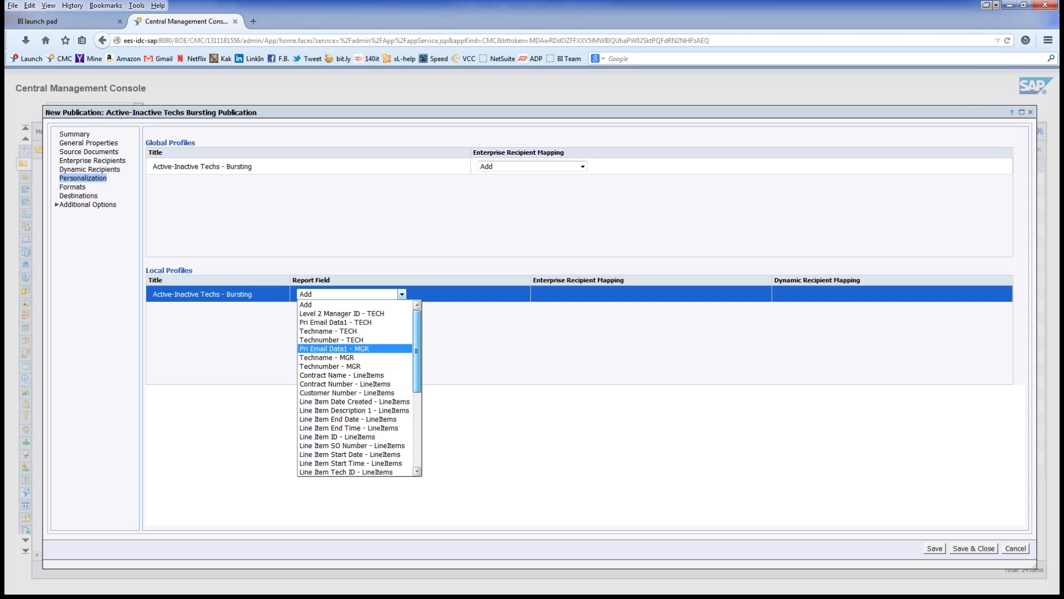
pyautogui.scroll(-1, 354, 348)
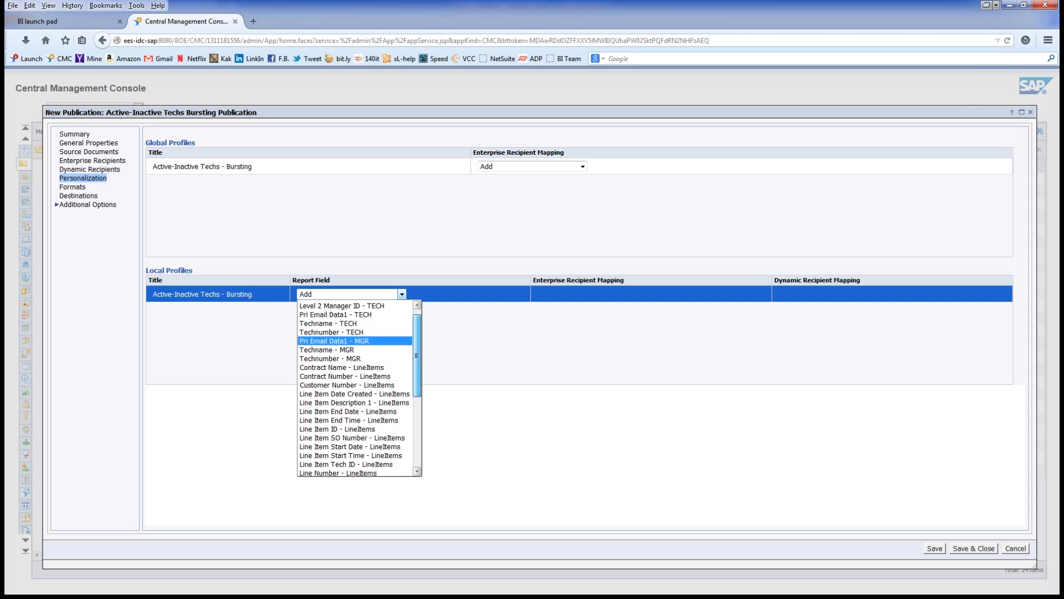
pyautogui.scroll(-2, 354, 388)
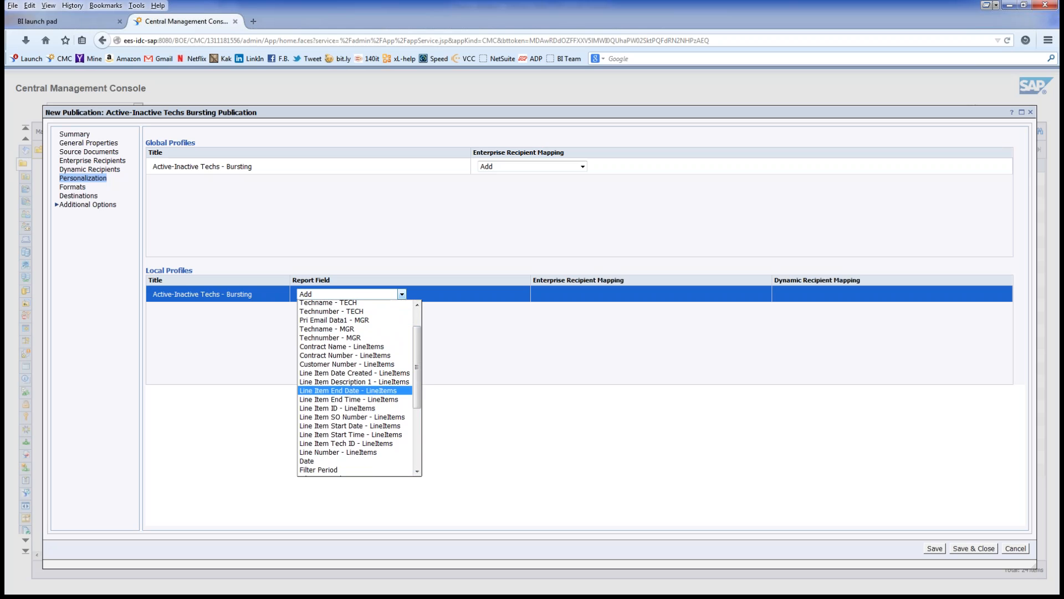
pyautogui.scroll(-4, 354, 388)
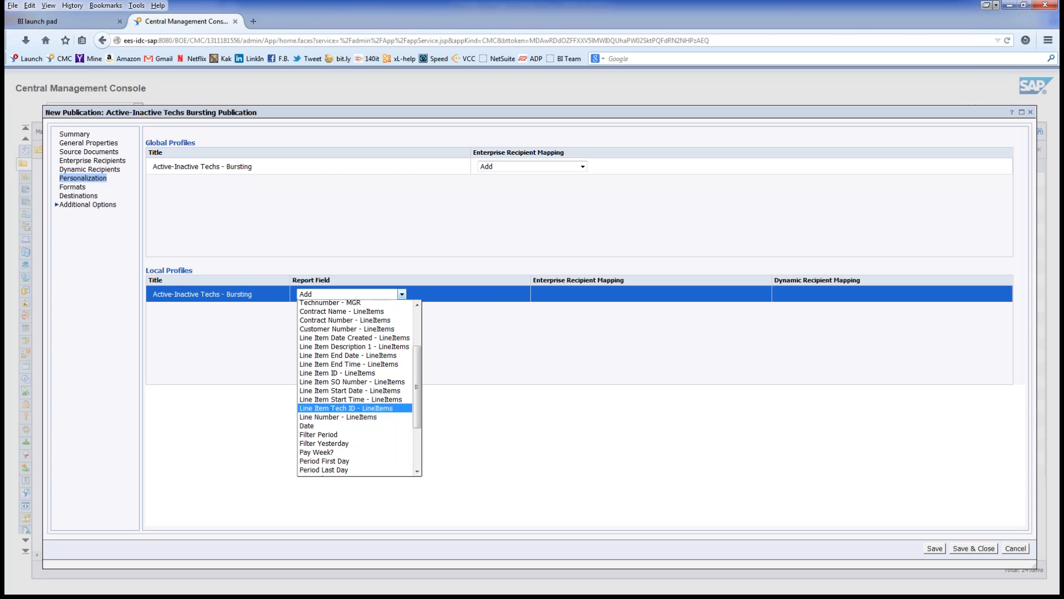
pyautogui.scroll(-2, 355, 388)
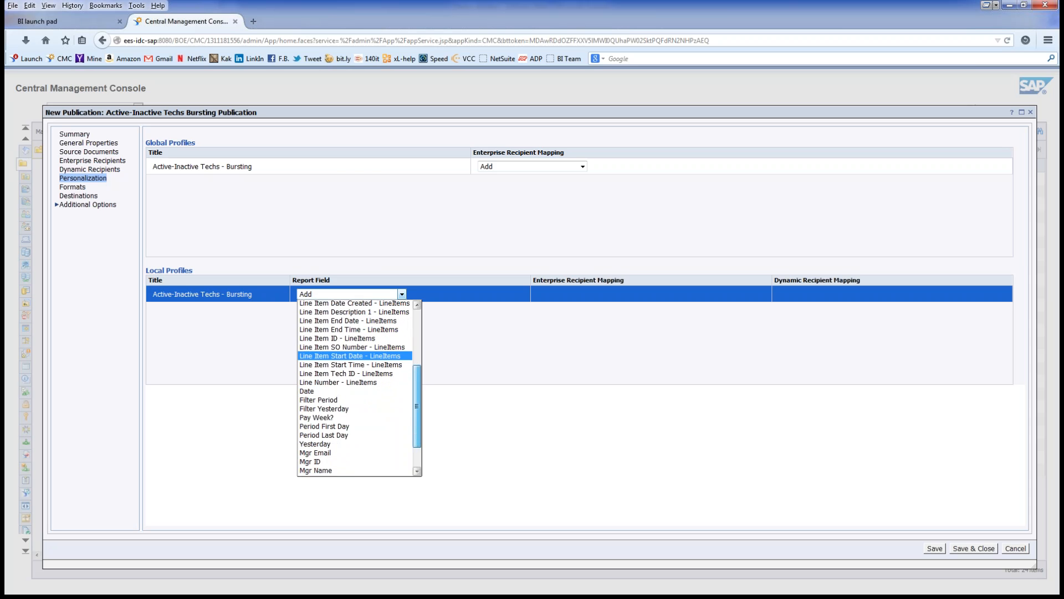
pyautogui.scroll(-2, 355, 388)
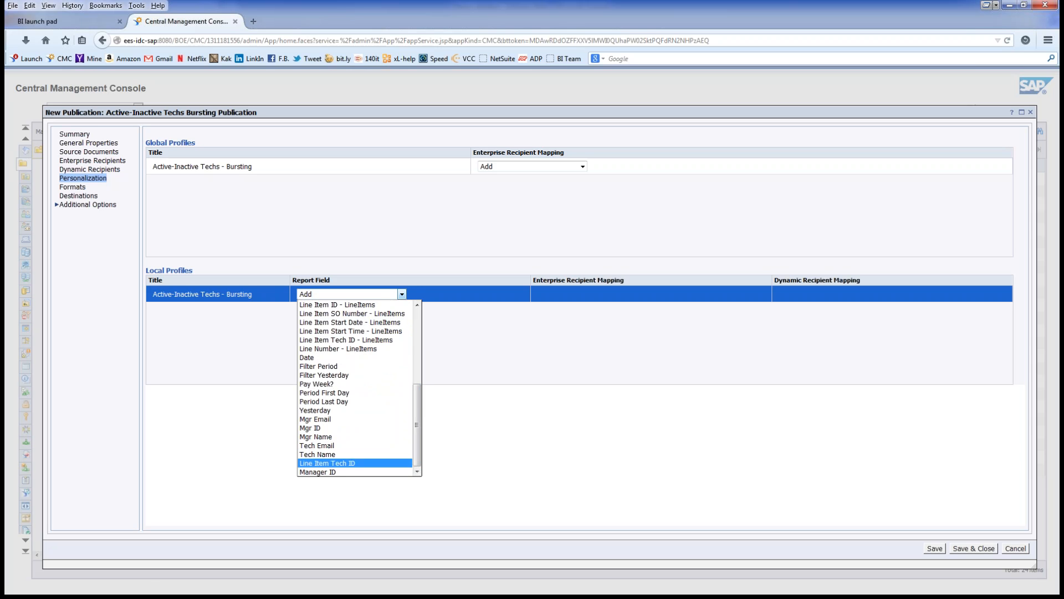
pyautogui.click(327, 463)
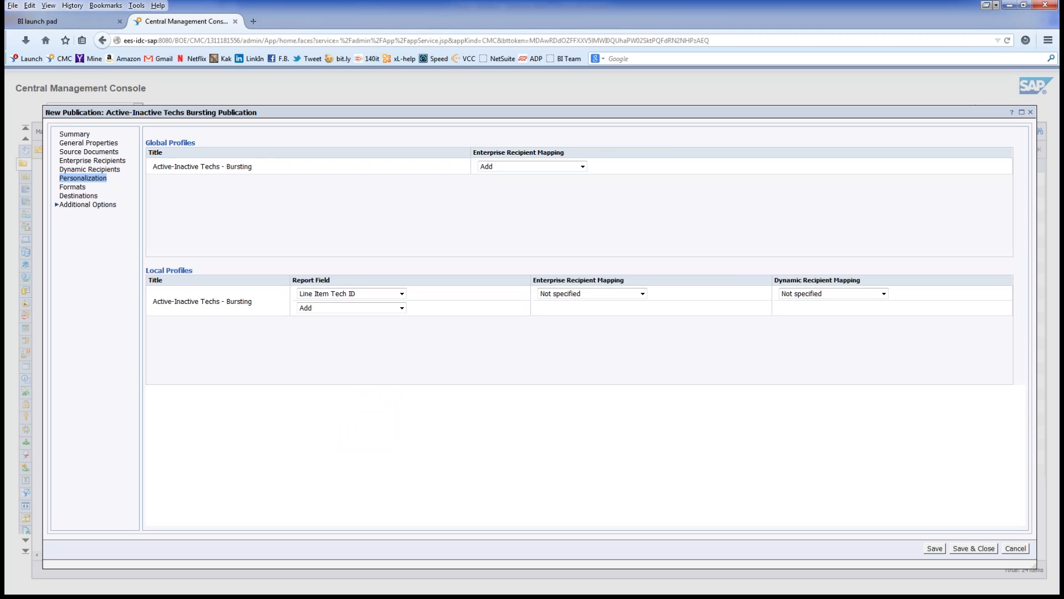
# Step: Set the local profile's Dynamic Recipient Mapping to Technumber
pyautogui.click(884, 293)
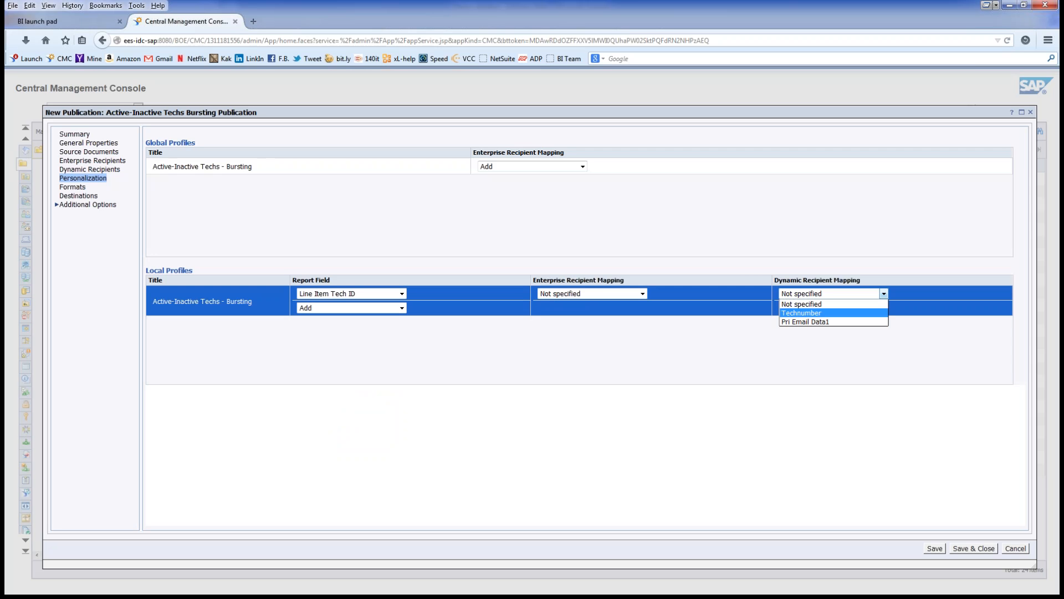
pyautogui.click(834, 313)
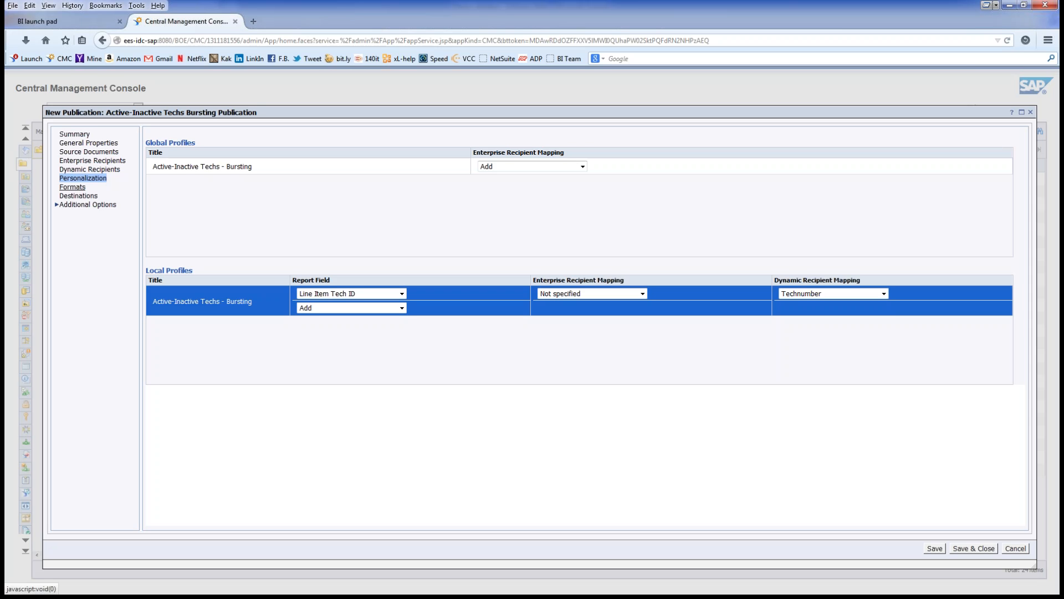
pyautogui.click(72, 187)
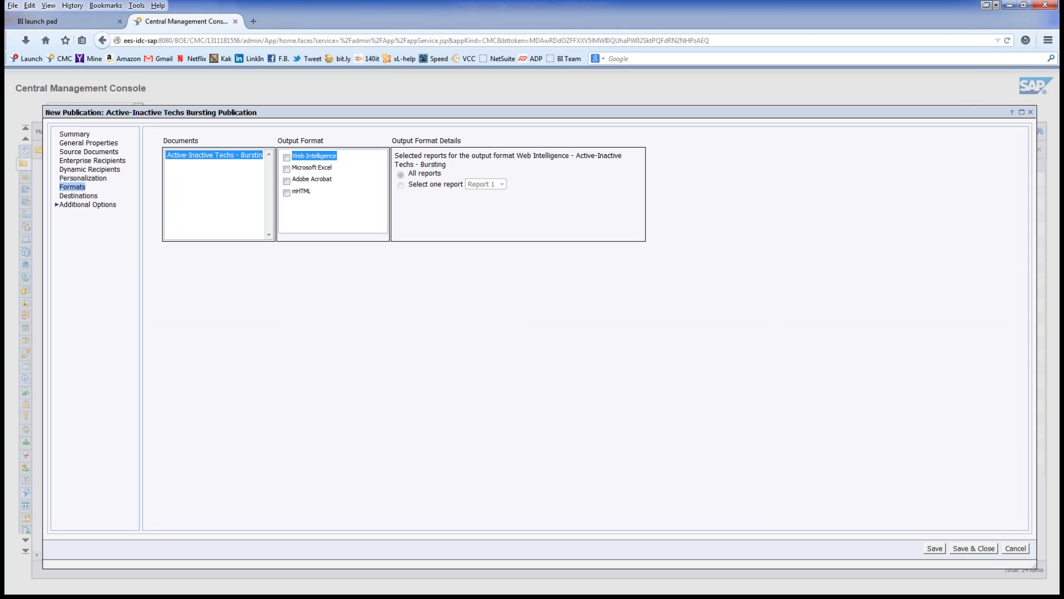
# Step: Select Microsoft Excel as output format and clear the Default Enterprise Location destination
pyautogui.click(287, 168)
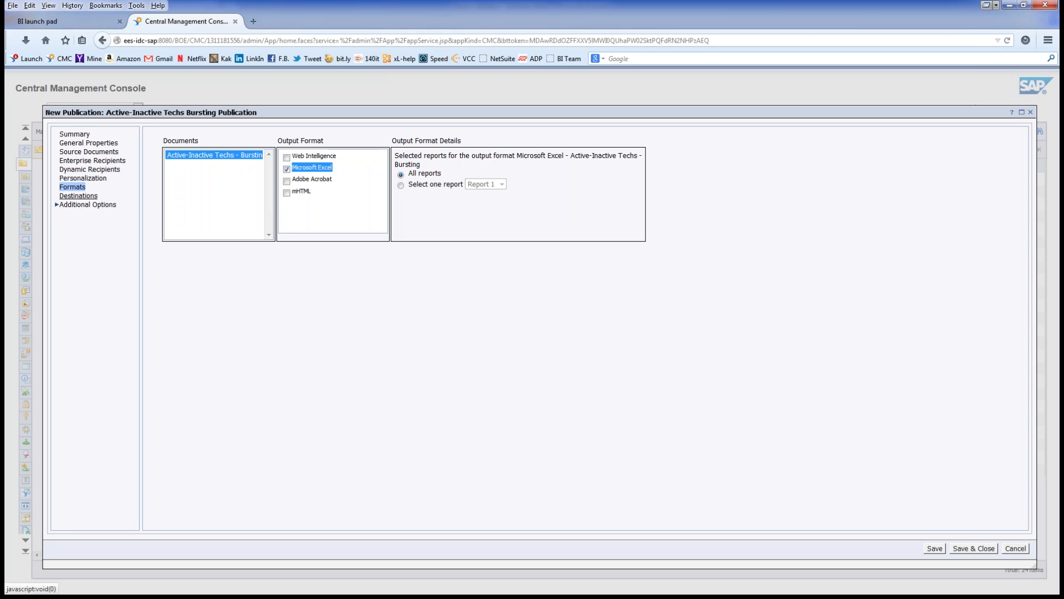
pyautogui.click(78, 196)
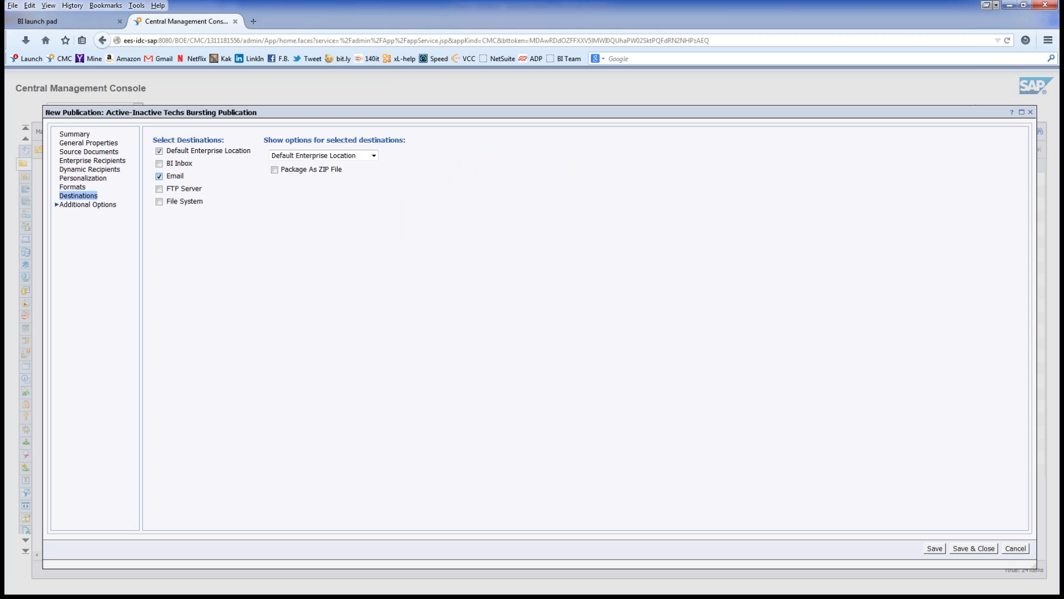
pyautogui.click(159, 151)
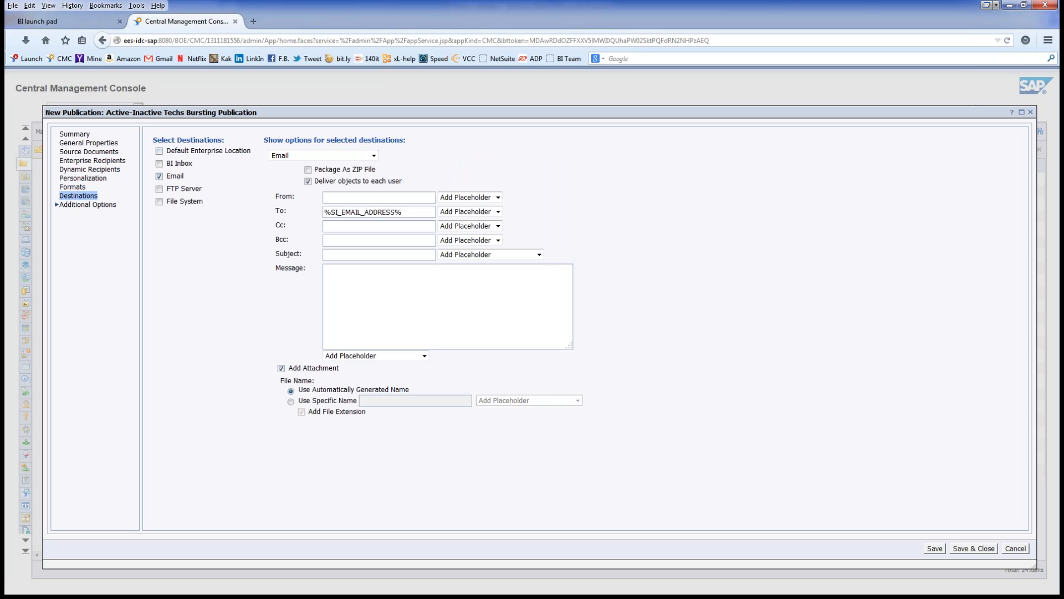
# Step: Enter the reporting sender address in From and add the Title placeholder to the Subject
pyautogui.write('Ess')
pyautogui.press('Tab')
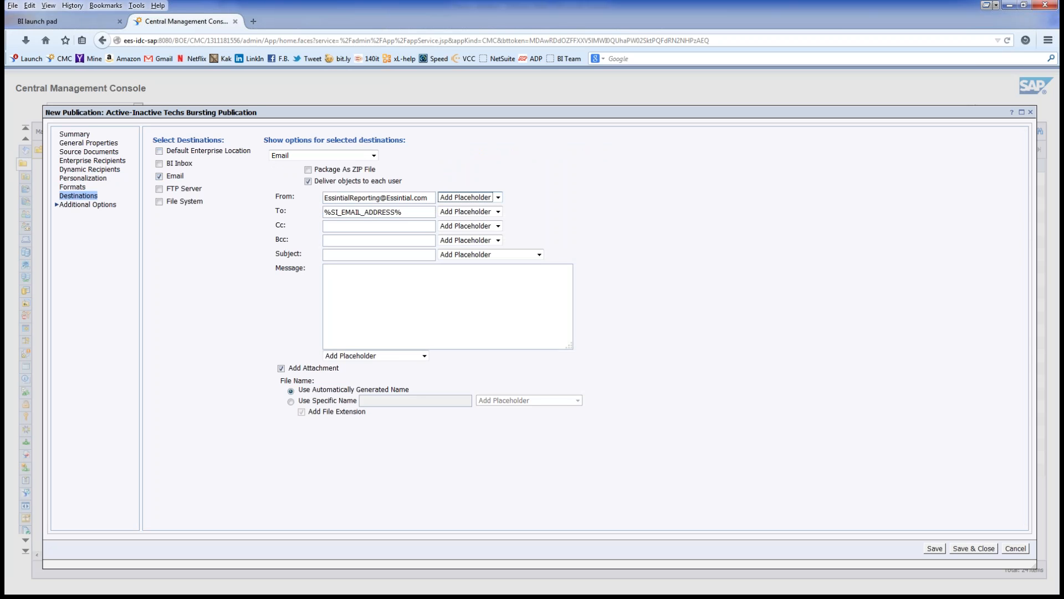
pyautogui.click(379, 255)
pyautogui.press('Tab')
pyautogui.hotkey('alt', 'Down')
pyautogui.press('Down')
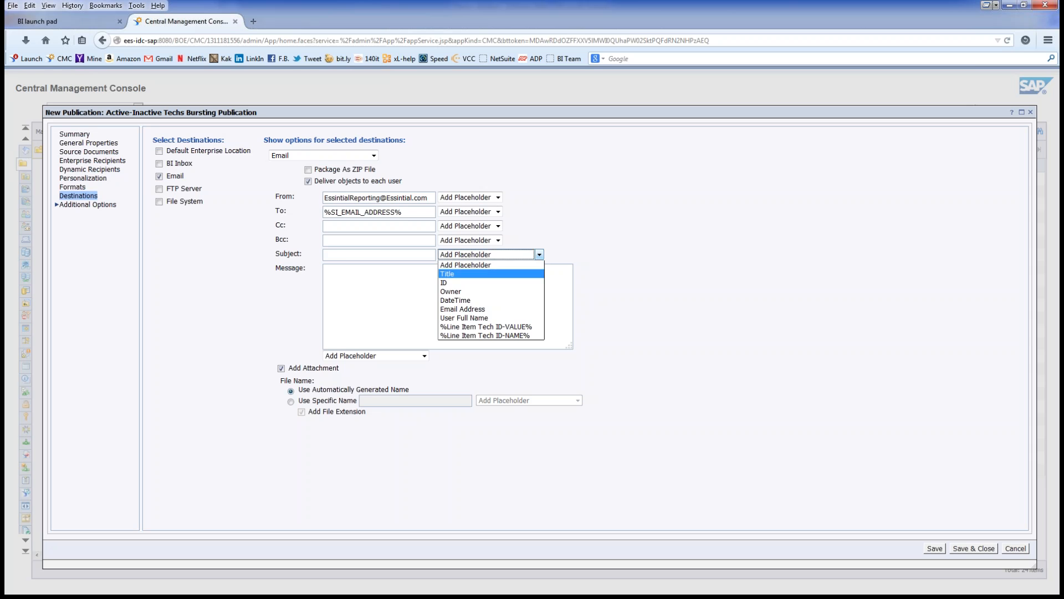
pyautogui.press('Return')
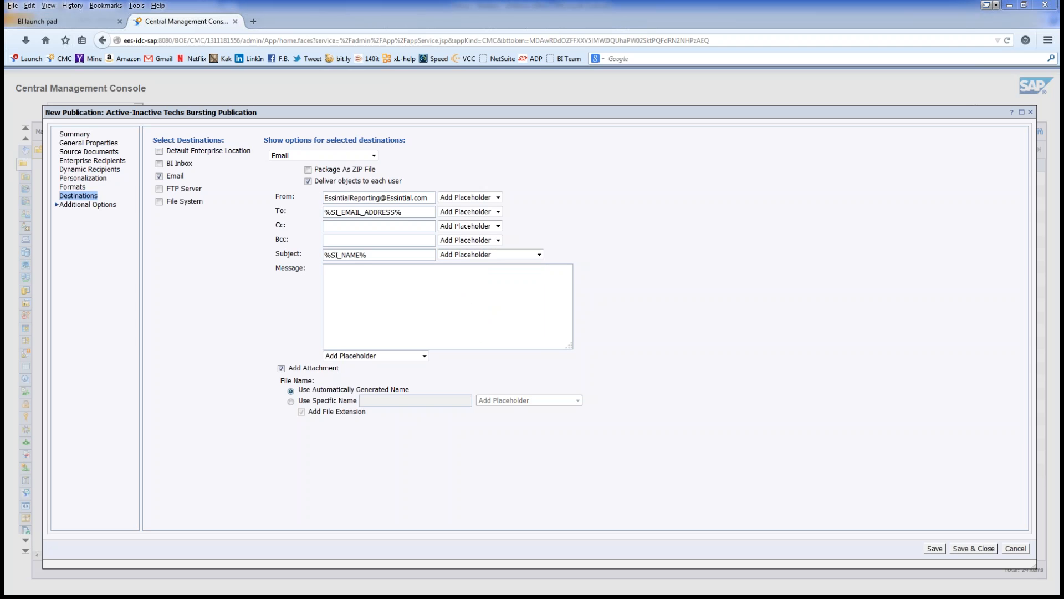
# Step: Paste the team sign-off and confidentiality disclaimer into the message, removing the trailing blank line
pyautogui.hotkey('ctrl', 'v')
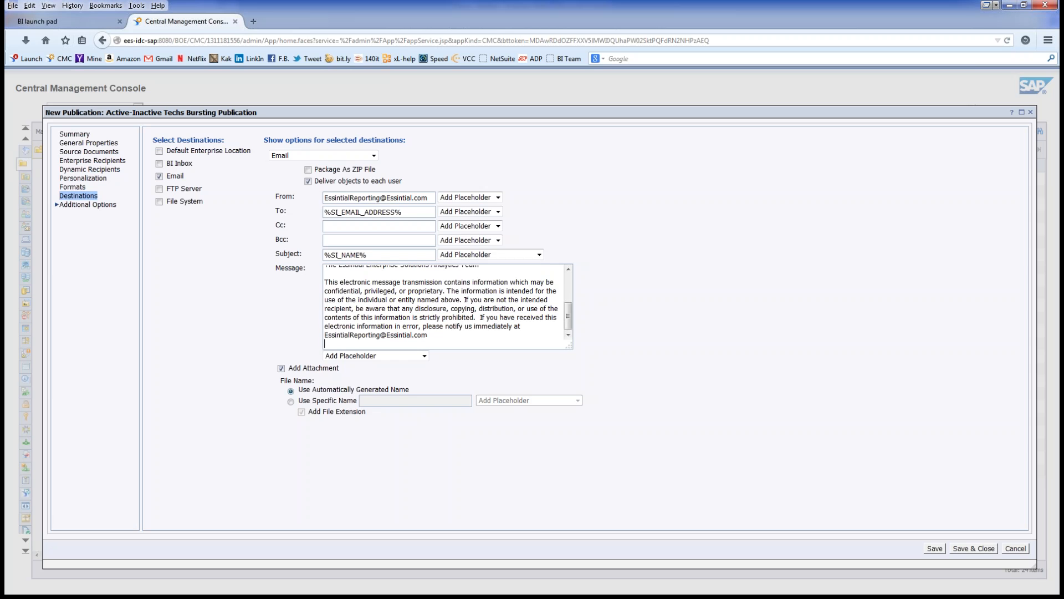
pyautogui.press('BackSpace')
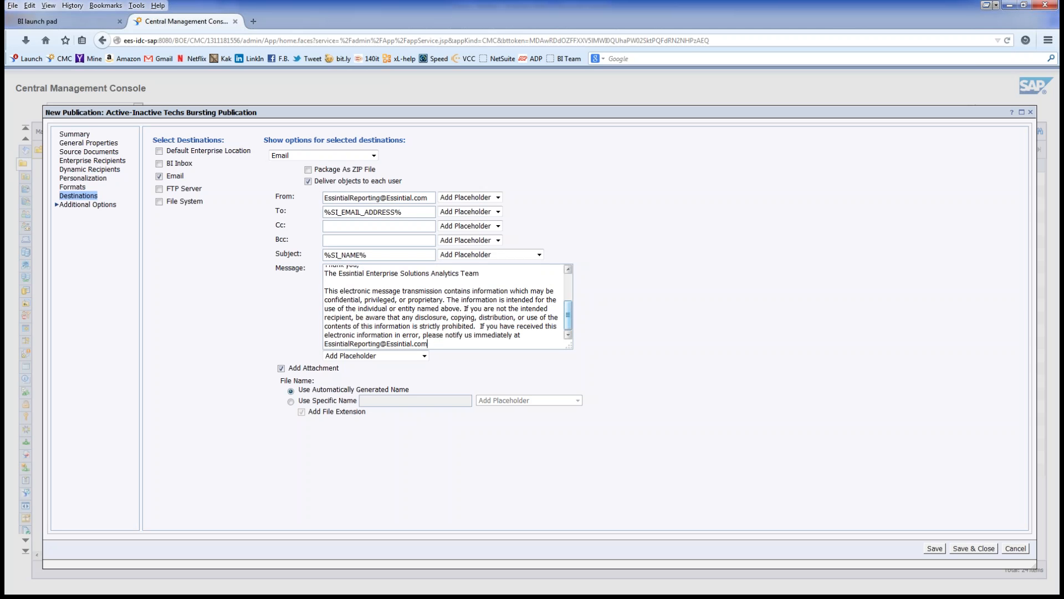
pyautogui.moveTo(568, 316); pyautogui.dragTo(568, 287)
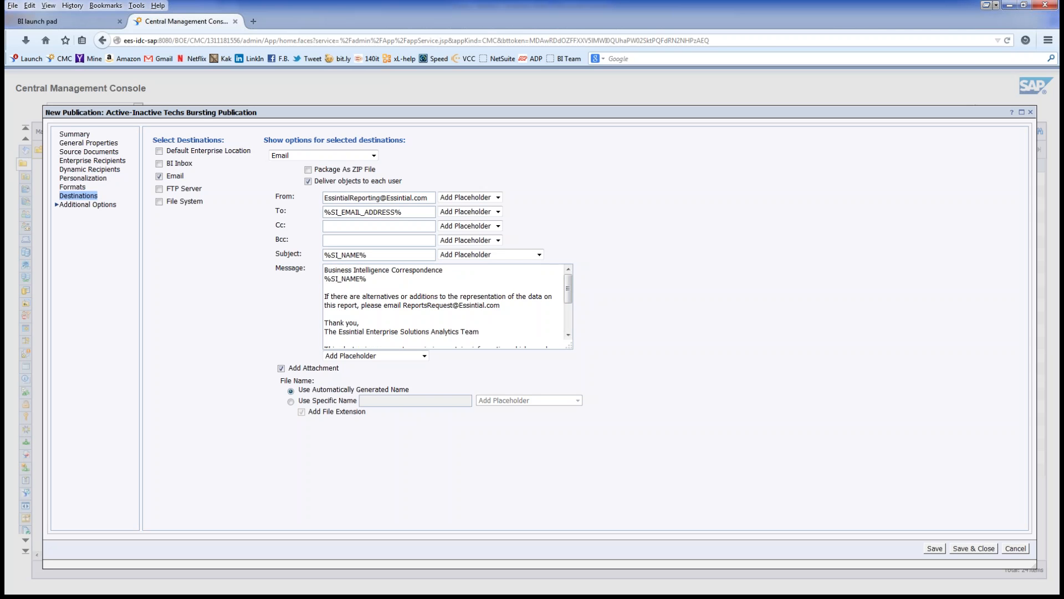
# Step: Name the email attachment with a specific name: %SI_NAME%.%EXT% (Title plus File Extension placeholders)
pyautogui.click(290, 401)
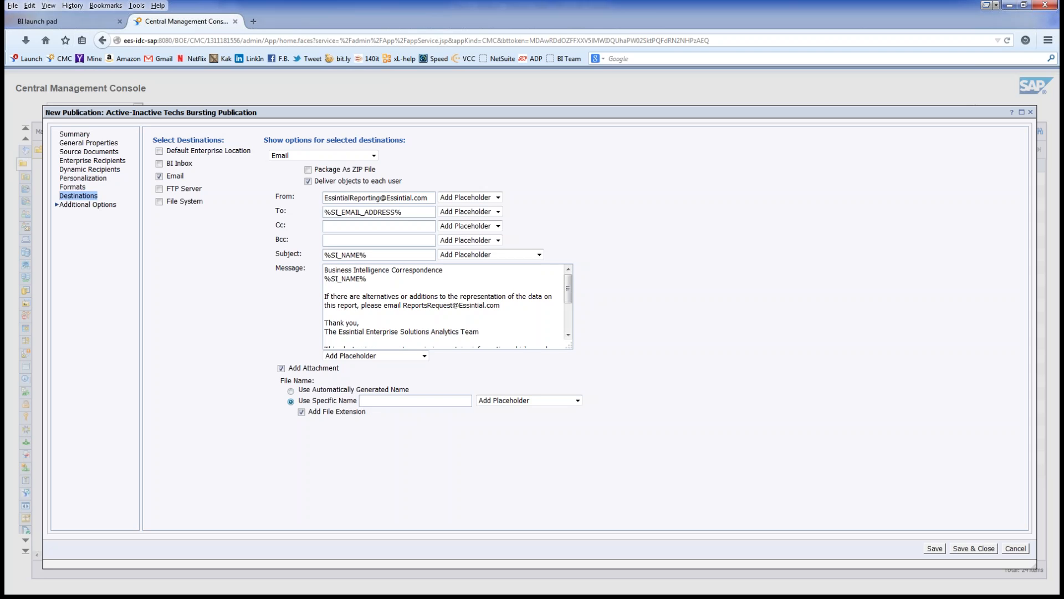
pyautogui.click(578, 400)
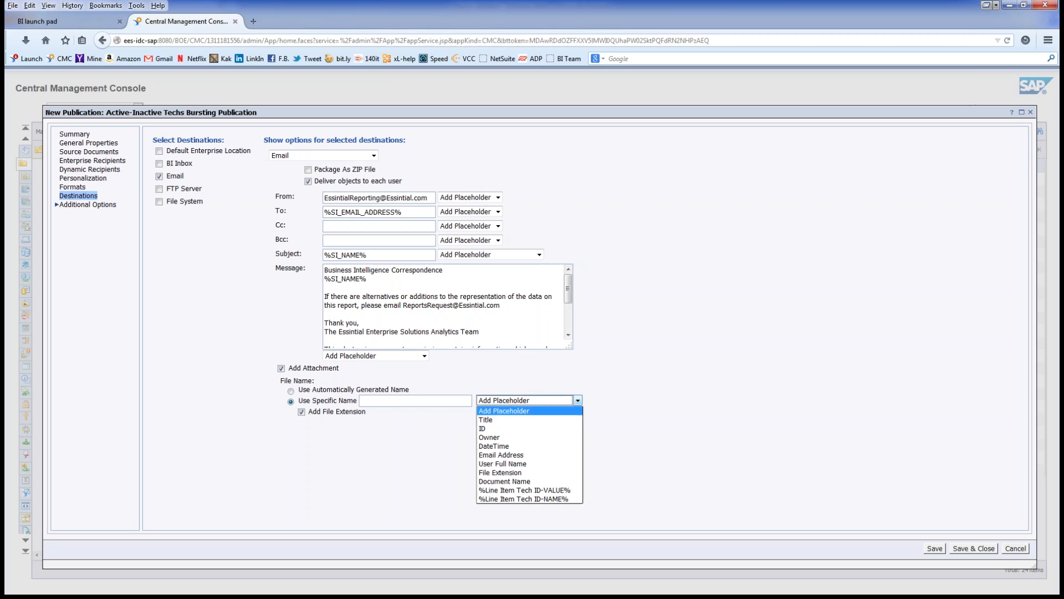
pyautogui.click(485, 419)
pyautogui.click(578, 400)
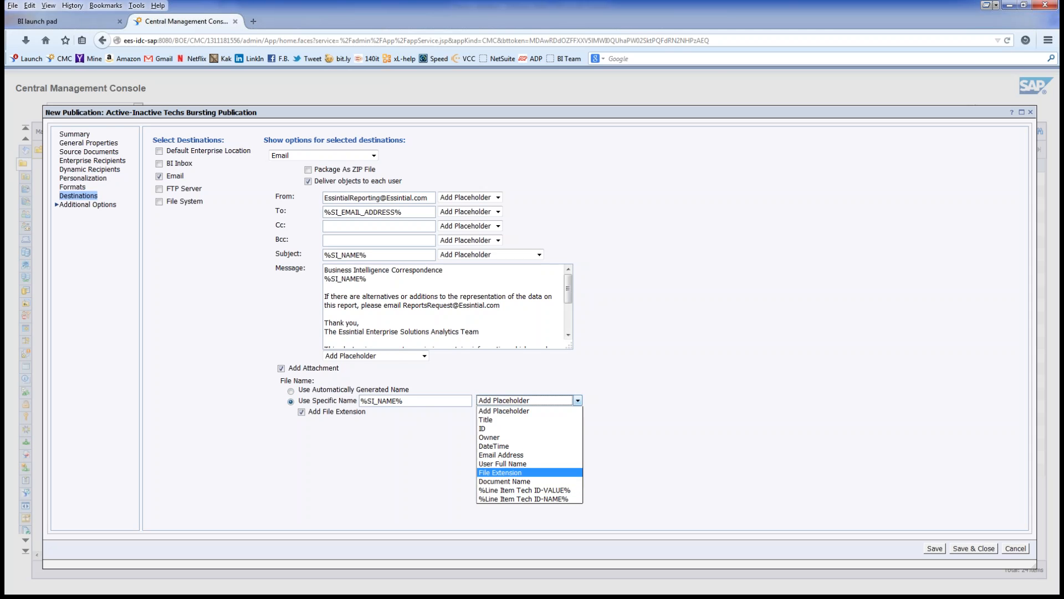
pyautogui.click(500, 472)
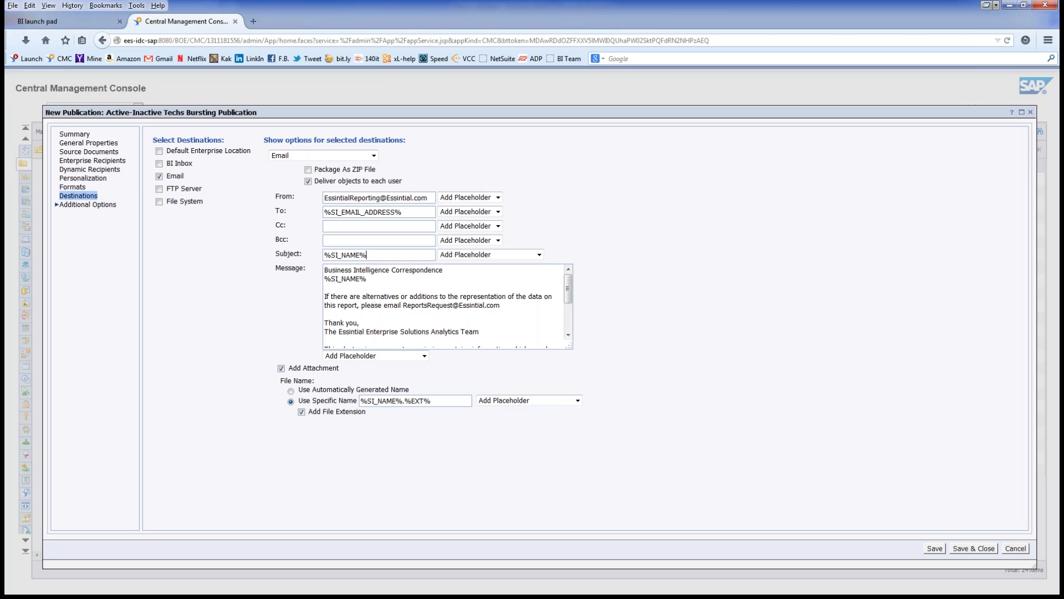
# Step: Append ' - ' and the %Line Item Tech ID-NAME% placeholder to the email subject
pyautogui.click(539, 255)
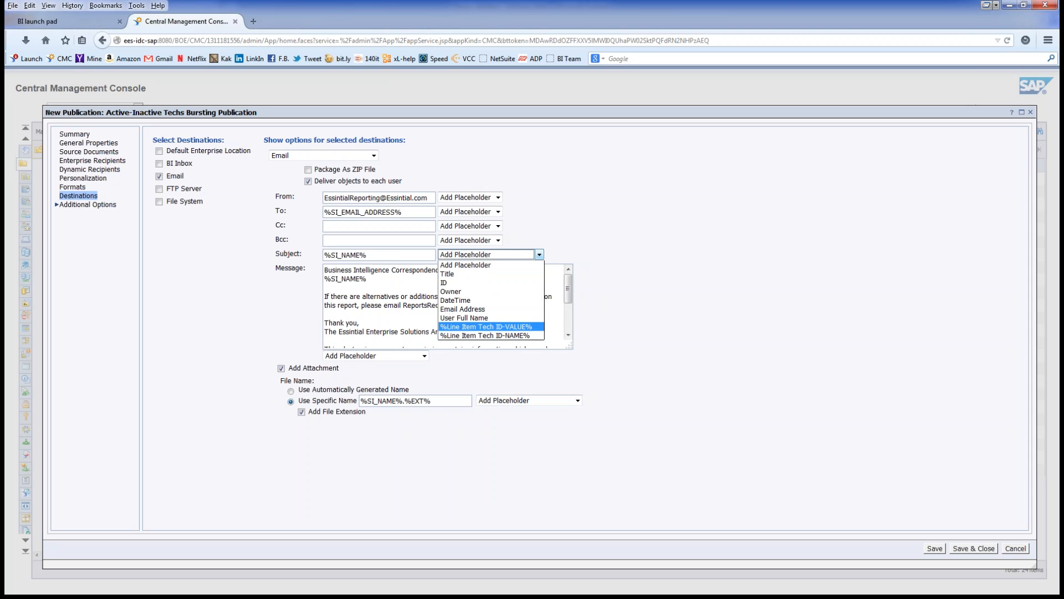
pyautogui.press('Down')
pyautogui.press('Return')
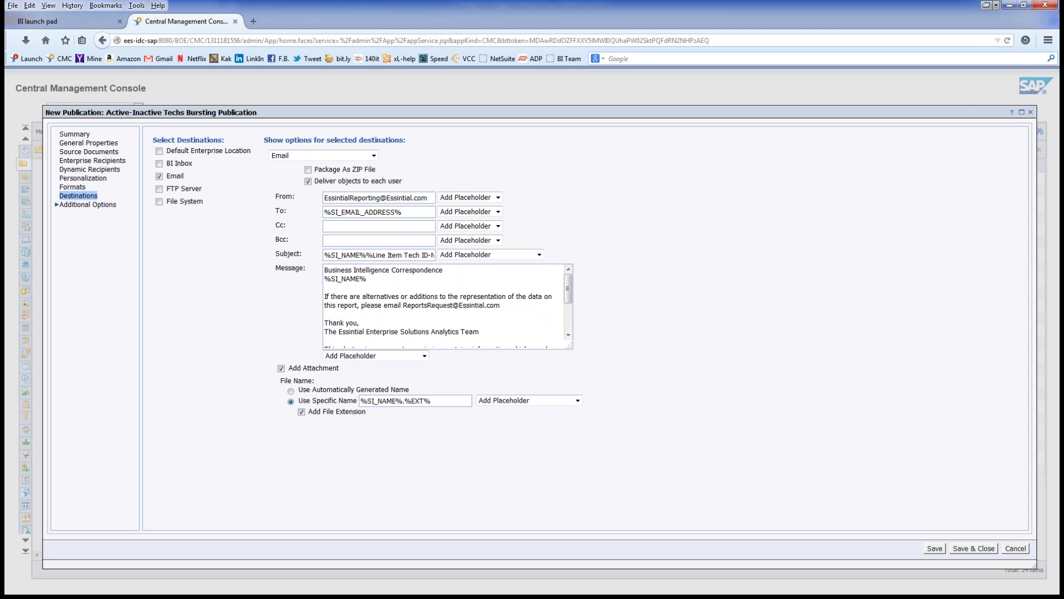
pyautogui.write('-')
# Step: Expand the publication's Additional Options, then bring up the Active-Inactive Techs - Bursting report in BI launch pad
pyautogui.click(87, 205)
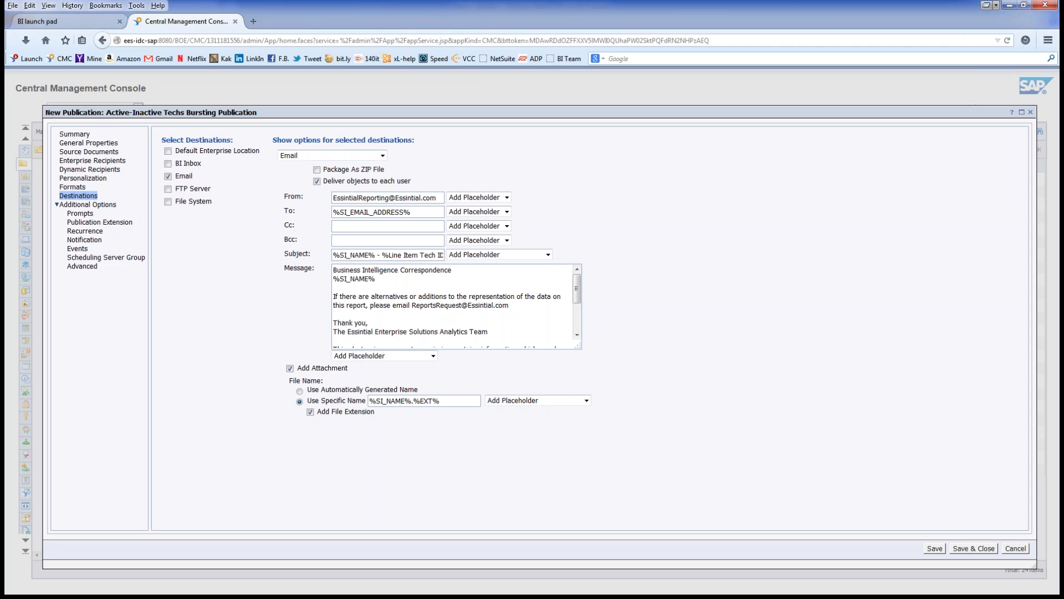
pyautogui.hotkey('ctrl', 'pageup')
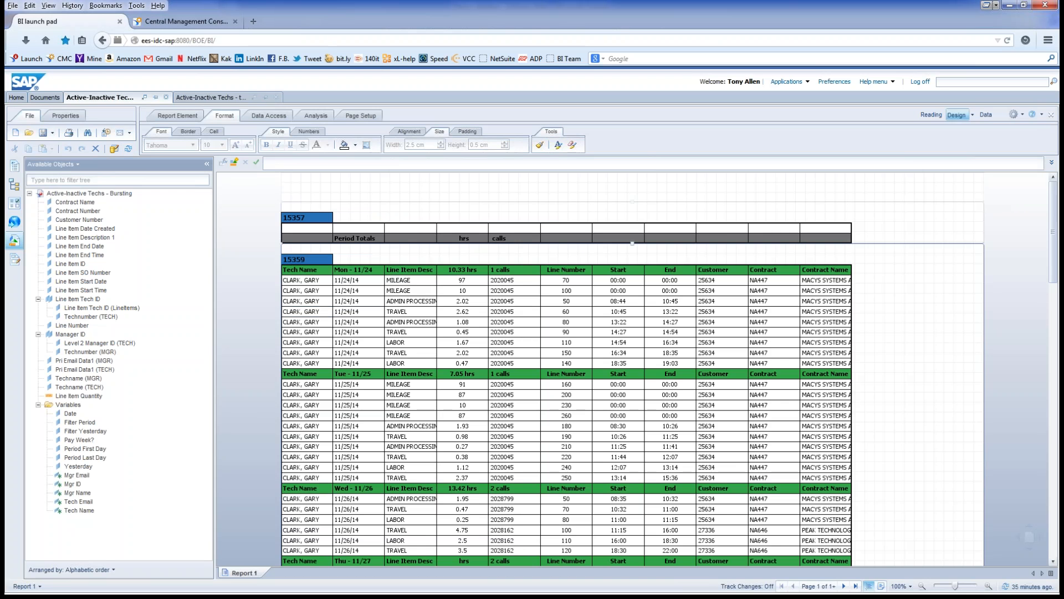
# Step: Check the Active-Inactive Techs - tech emails document, then go back to the publication in the console
pyautogui.click(210, 98)
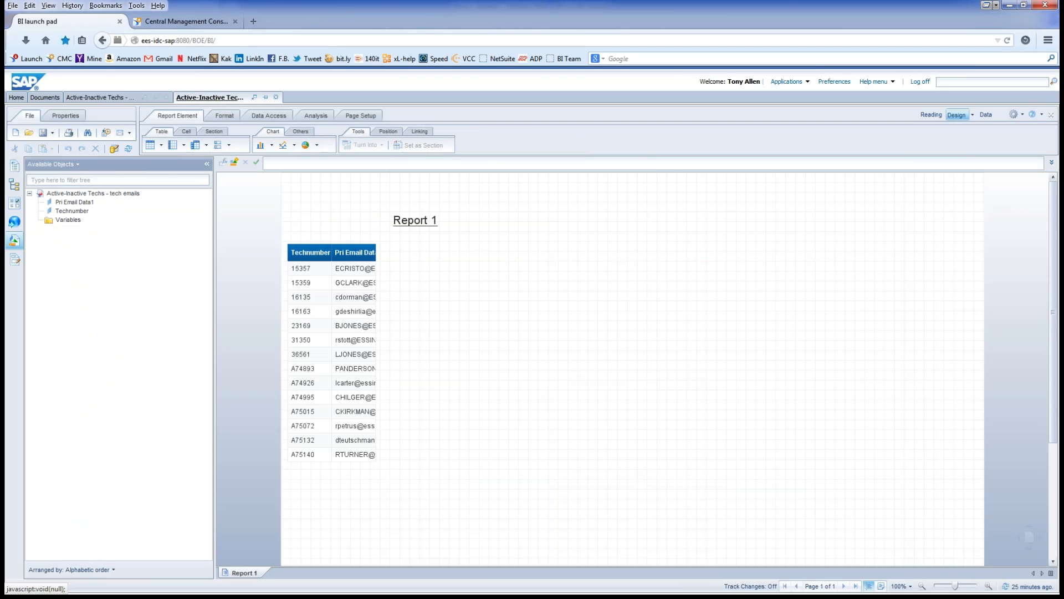
pyautogui.click(100, 98)
pyautogui.click(186, 21)
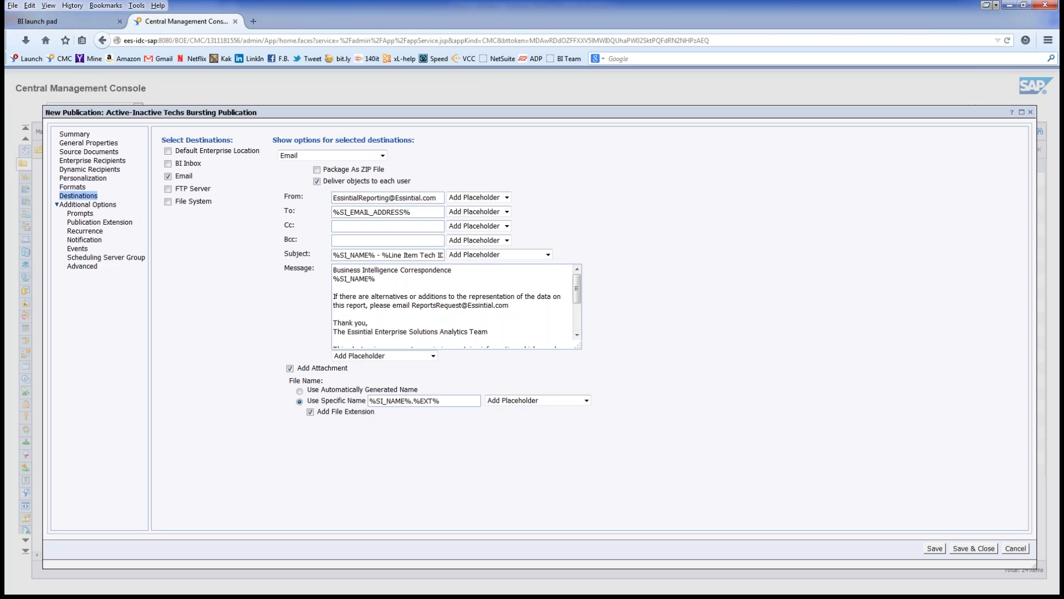
# Step: Reuse the hours Sum formula in the day header's Line Item Desc cell, without Not and in miles, to show totals like 107 miles
pyautogui.click(68, 21)
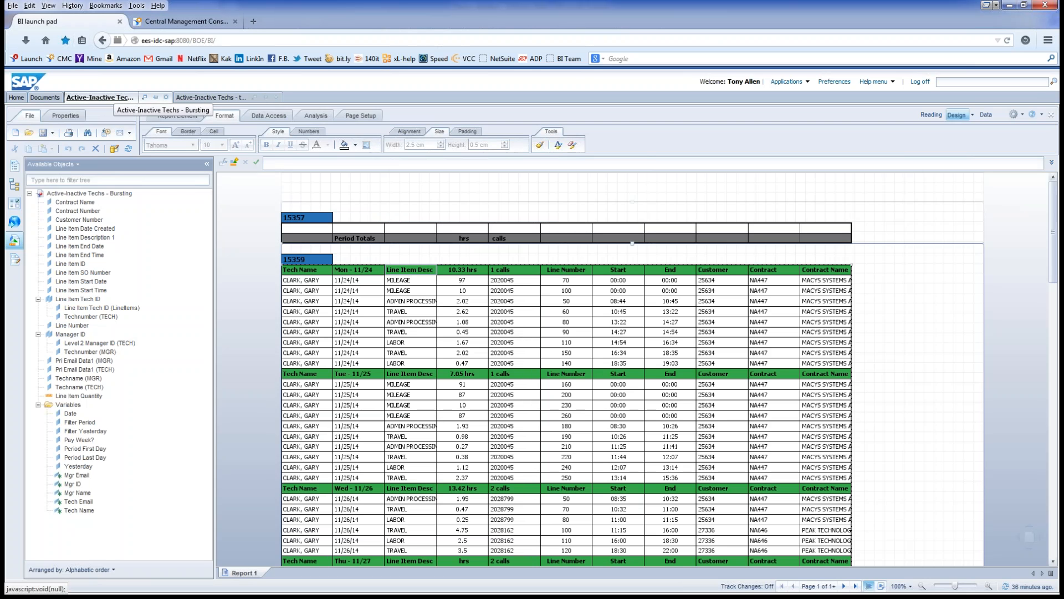
pyautogui.click(462, 270)
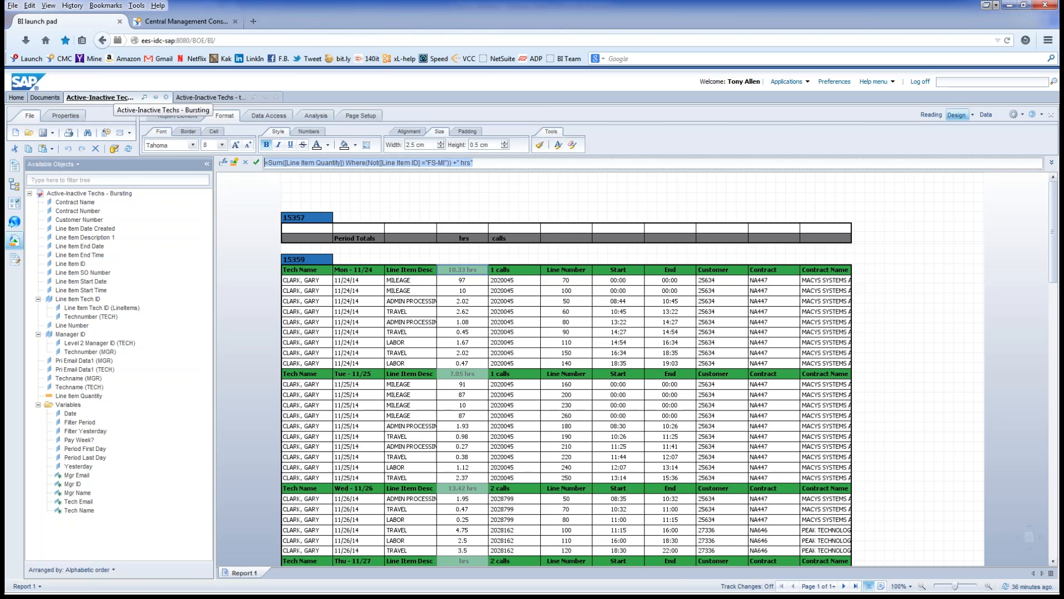
pyautogui.click(410, 270)
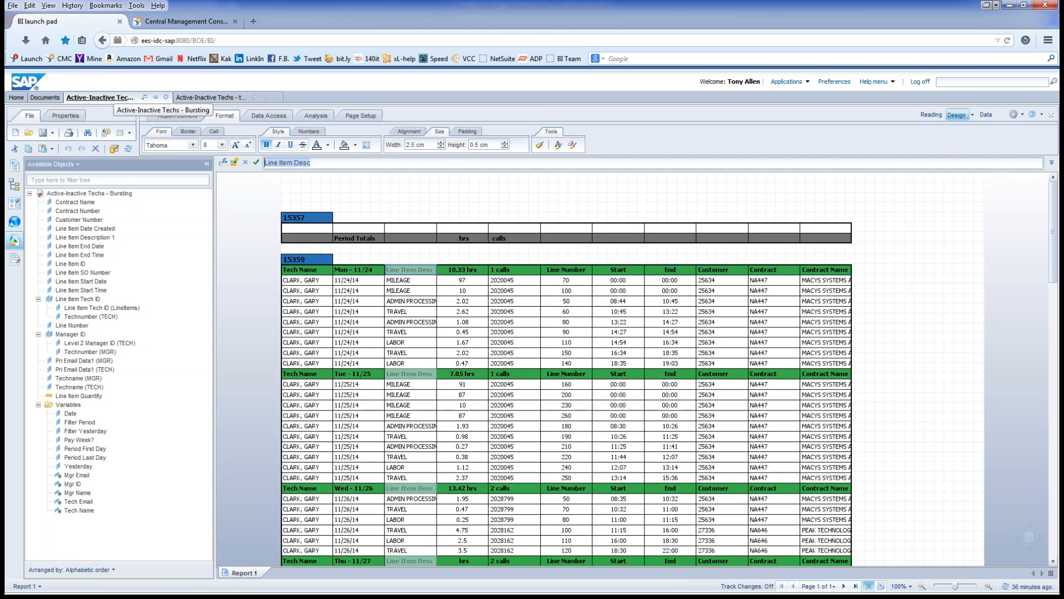
pyautogui.write('=Sum([Line Item Quantity]) Where(Not([Line Item ID] ="FS-MI")) +" hrs"')
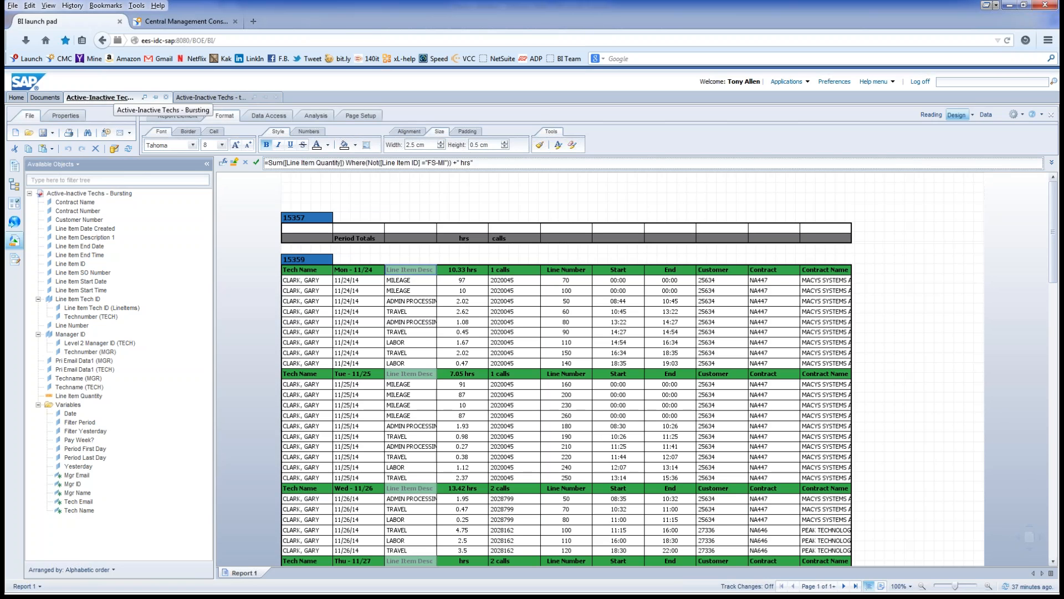
pyautogui.click(368, 163)
pyautogui.press('Delete')
pyautogui.press('Delete')
pyautogui.press('Delete')
pyautogui.press('Delete')
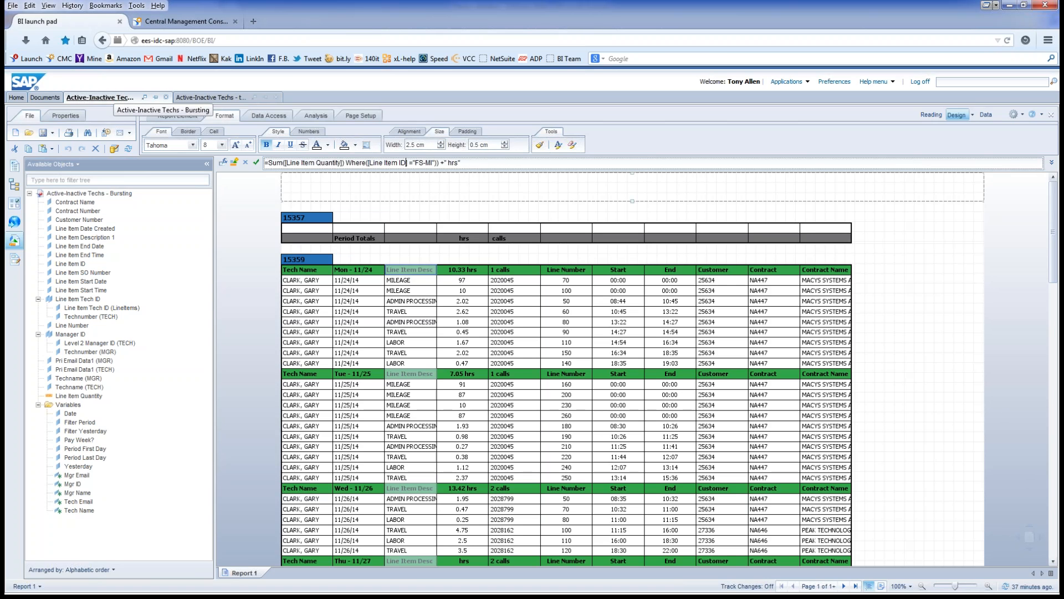
pyautogui.press('Delete')
pyautogui.moveTo(447, 163); pyautogui.dragTo(457, 162)
pyautogui.write('miles')
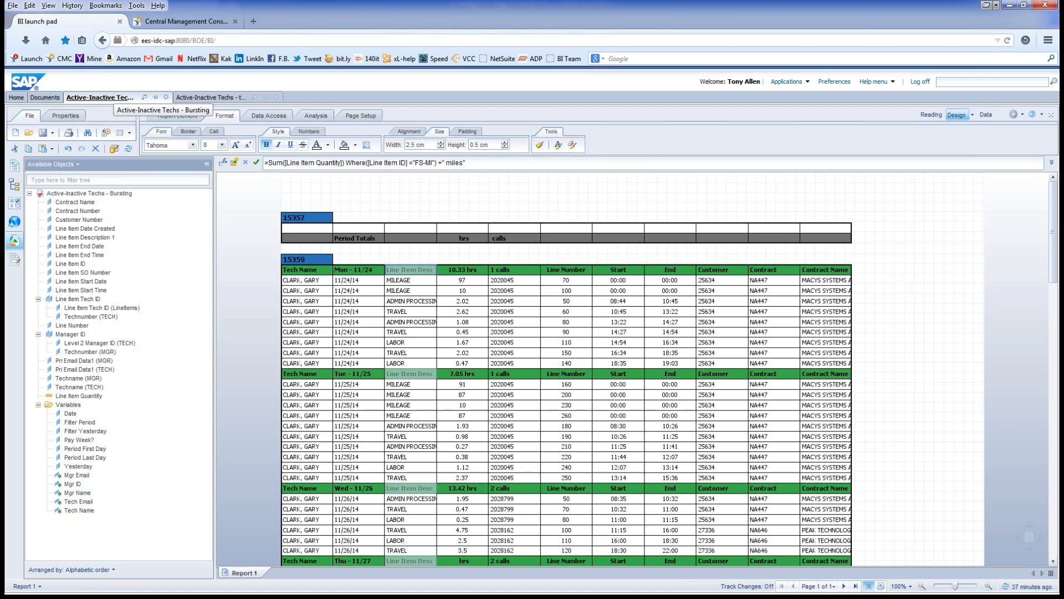
pyautogui.press('Return')
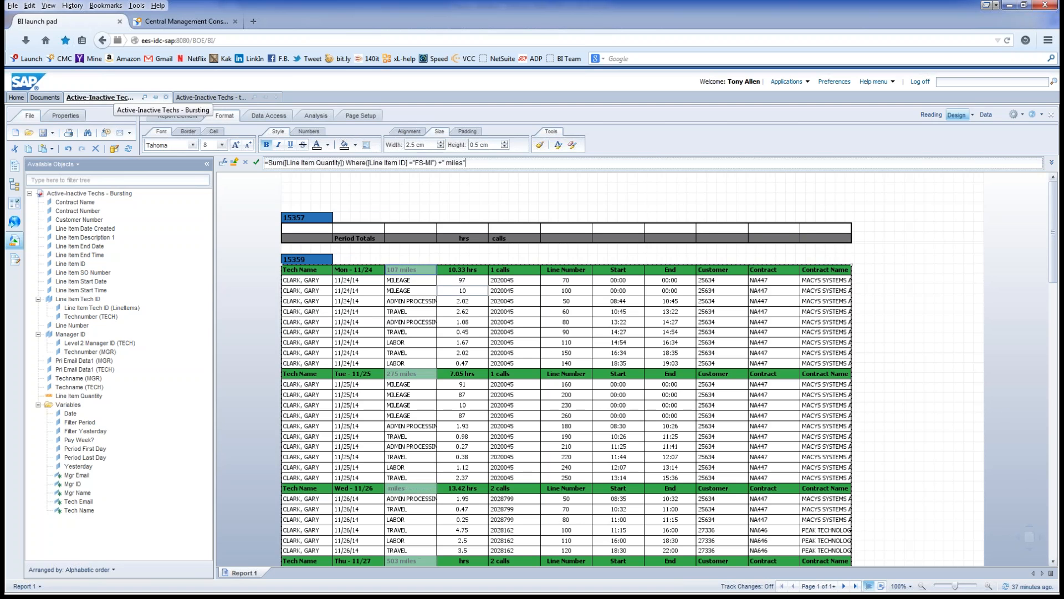
pyautogui.click(471, 253)
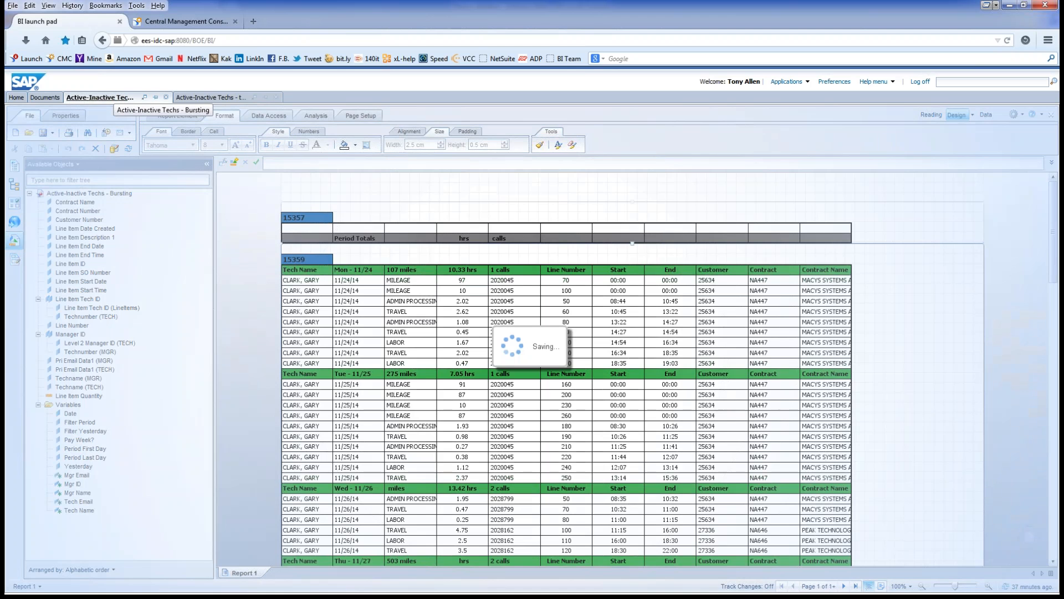
# Step: Return to the console and bring up the context menu for the Active-Inactive Techs Bursting Publication
pyautogui.click(186, 22)
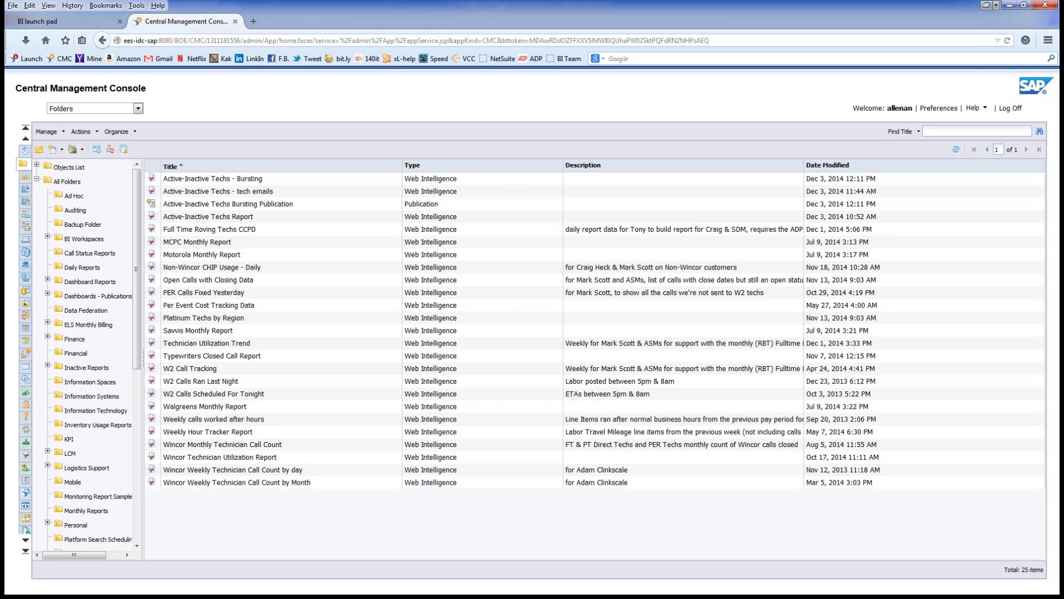
pyautogui.click(267, 205)
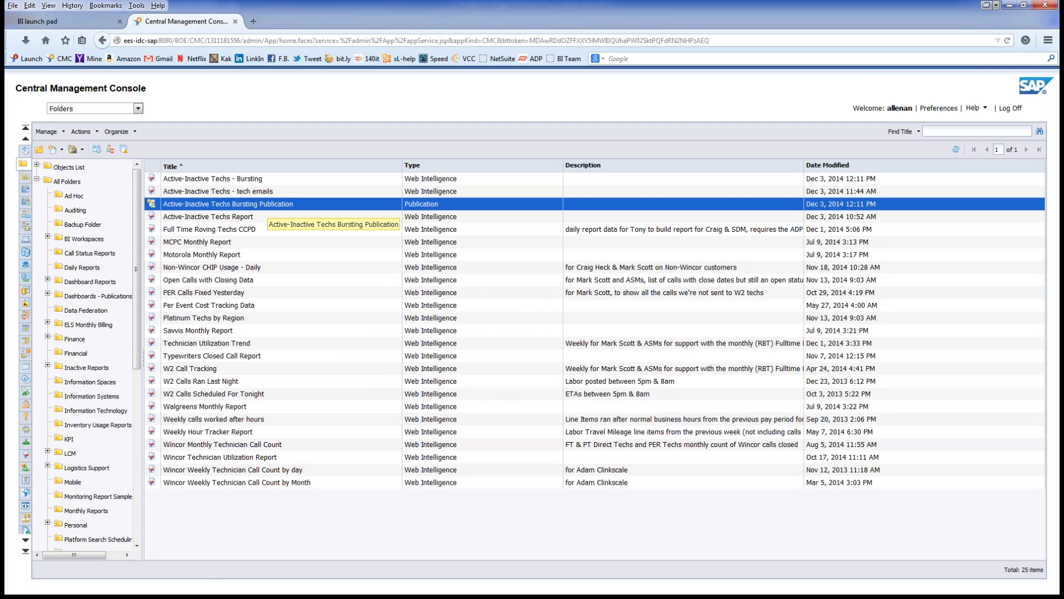
pyautogui.rightClick(267, 204)
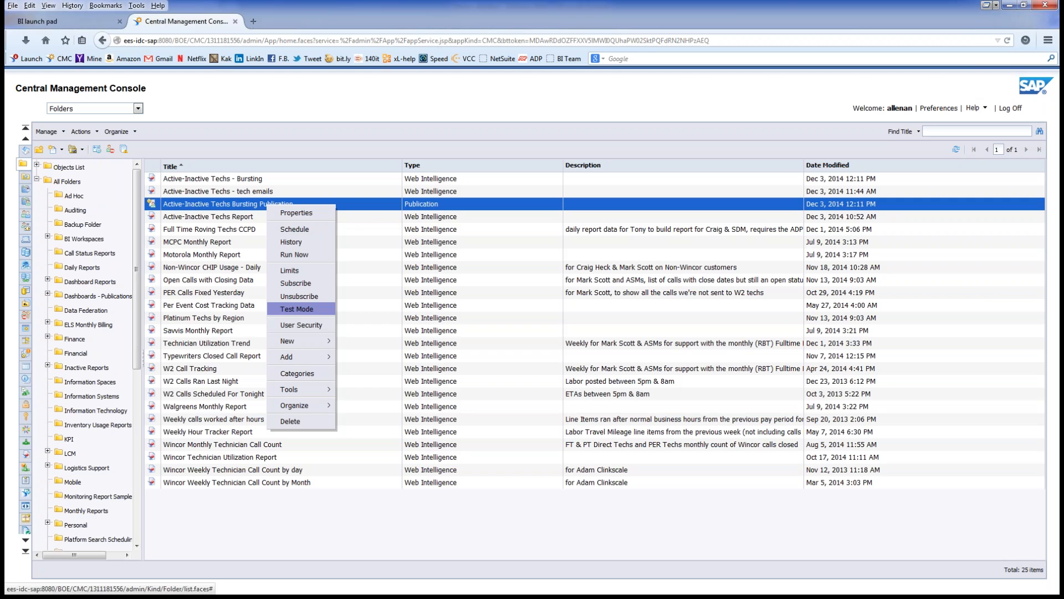
# Step: Run the publication in Test Mode, reviewing its Enterprise and Dynamic Recipients before its Schedule settings
pyautogui.click(297, 308)
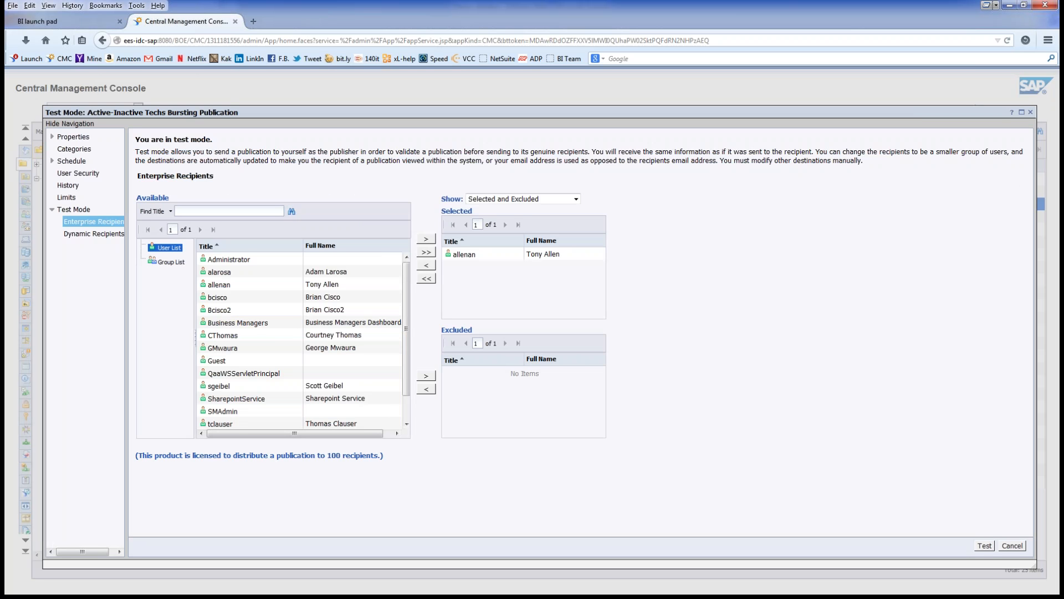
pyautogui.click(93, 234)
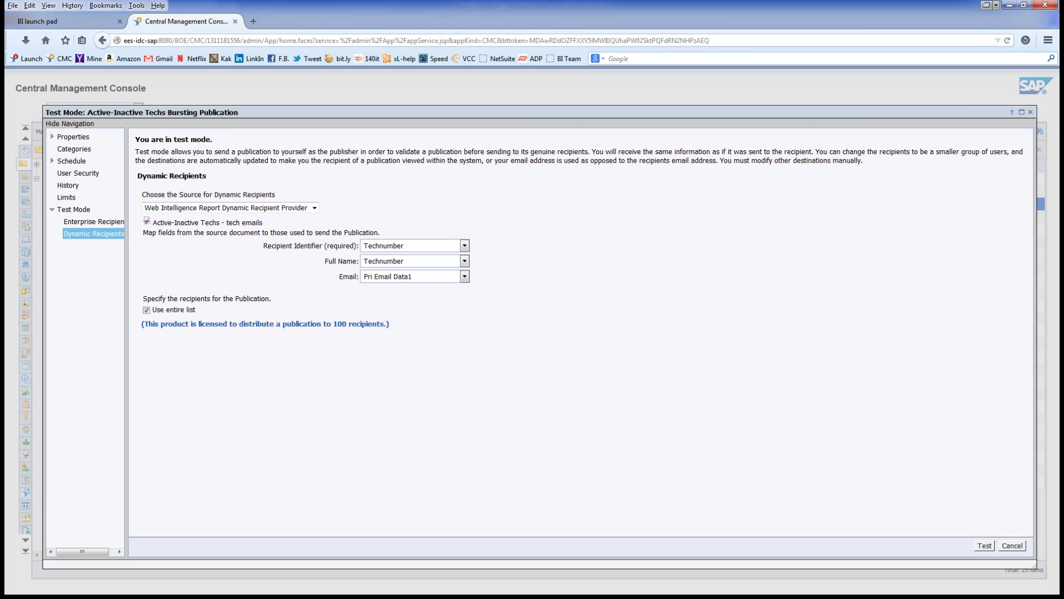
pyautogui.click(94, 222)
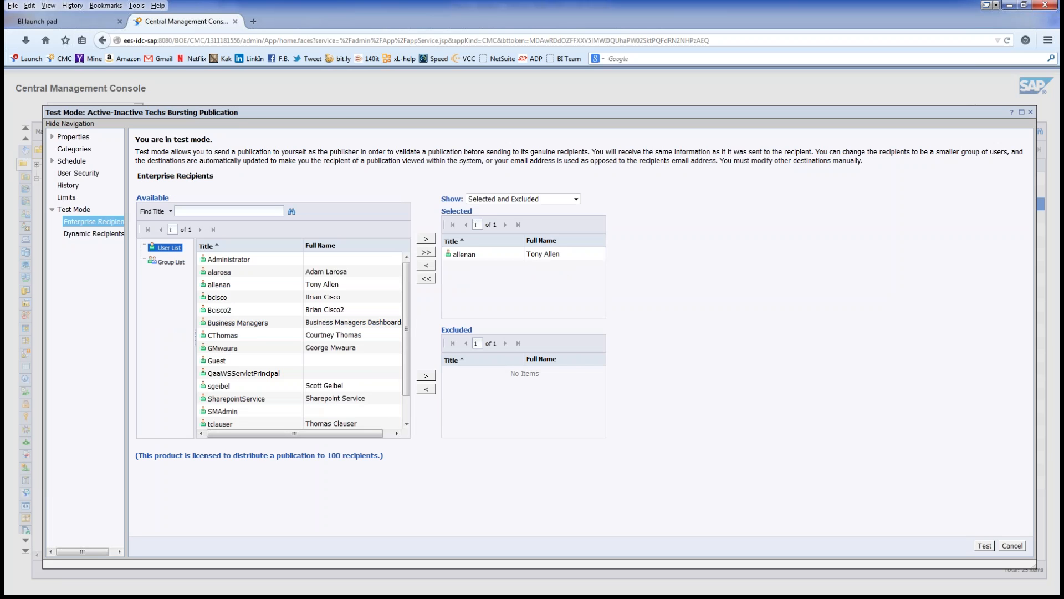
pyautogui.click(576, 199)
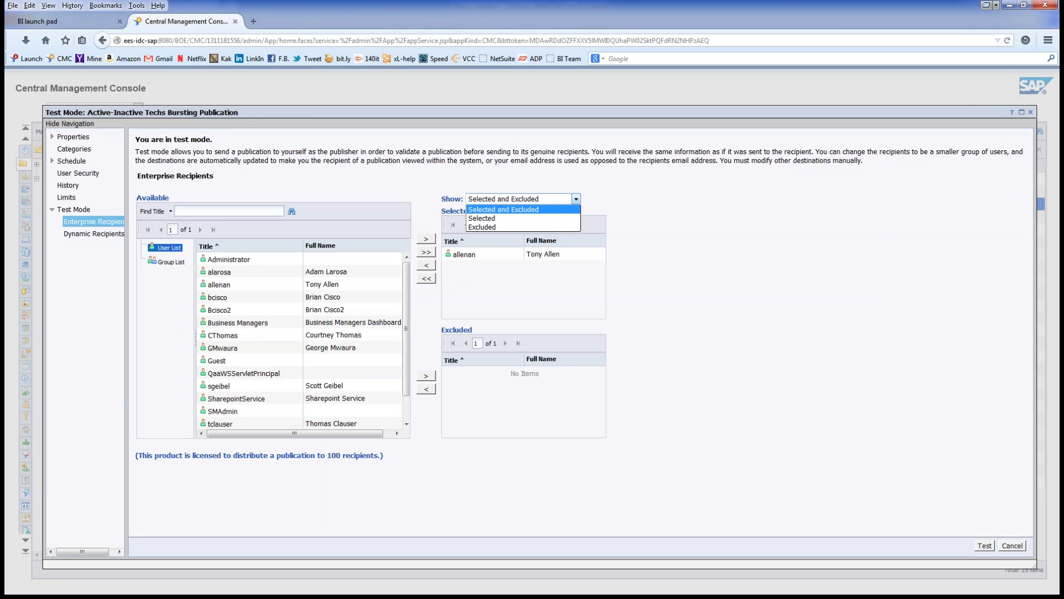
pyautogui.click(576, 198)
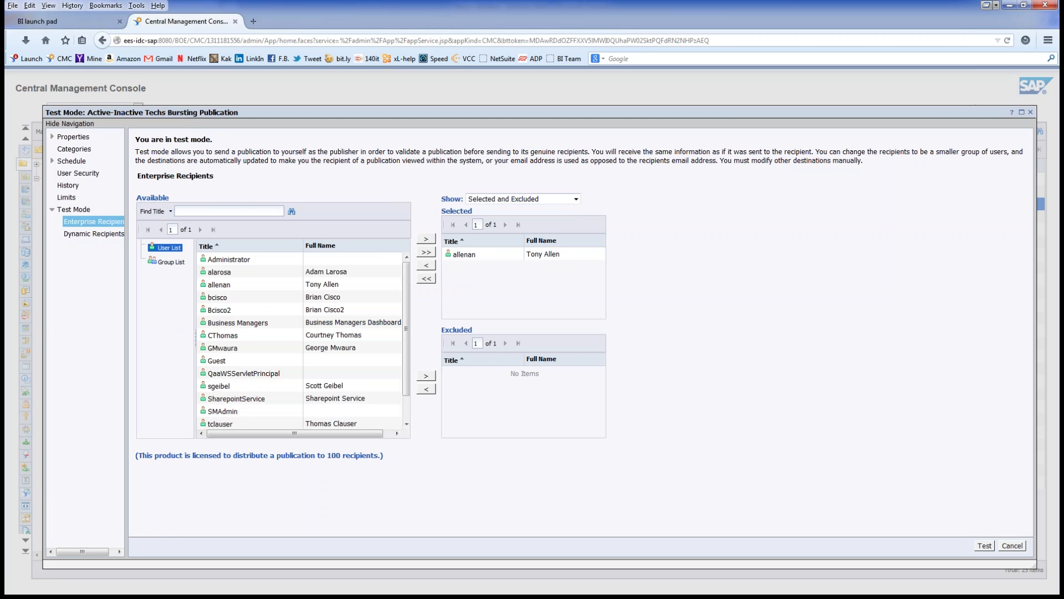
pyautogui.click(94, 234)
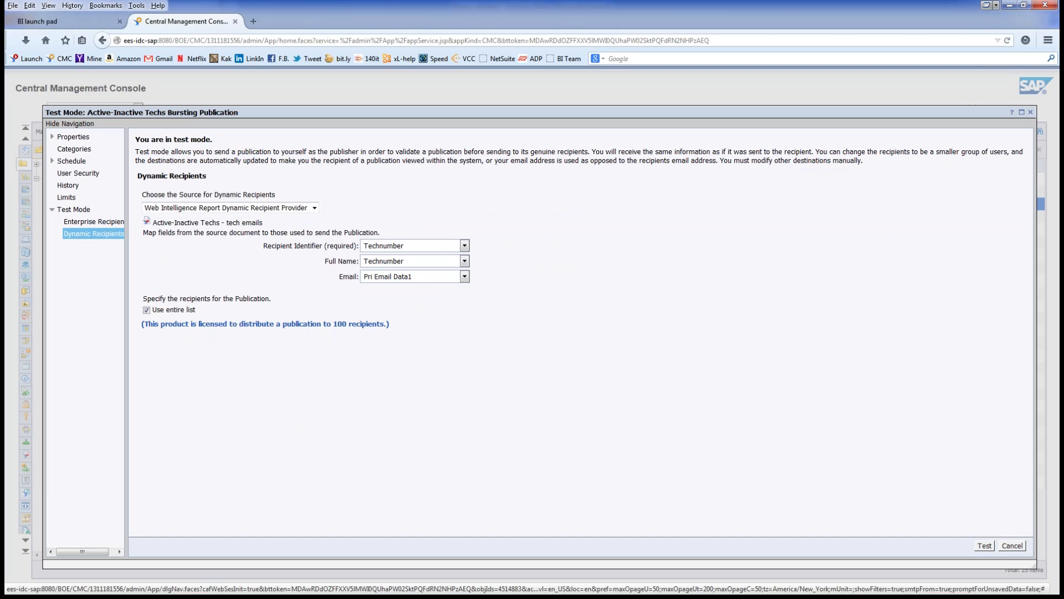
pyautogui.click(94, 222)
pyautogui.click(71, 161)
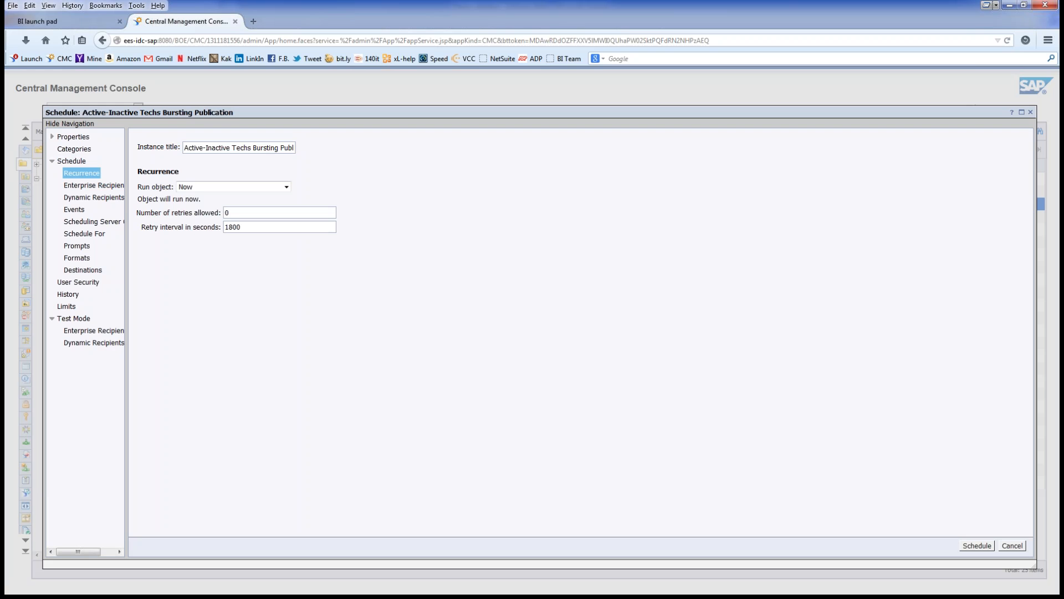
# Step: Review the scheduled run's recipients and formats, and choose email as the destination
pyautogui.click(93, 185)
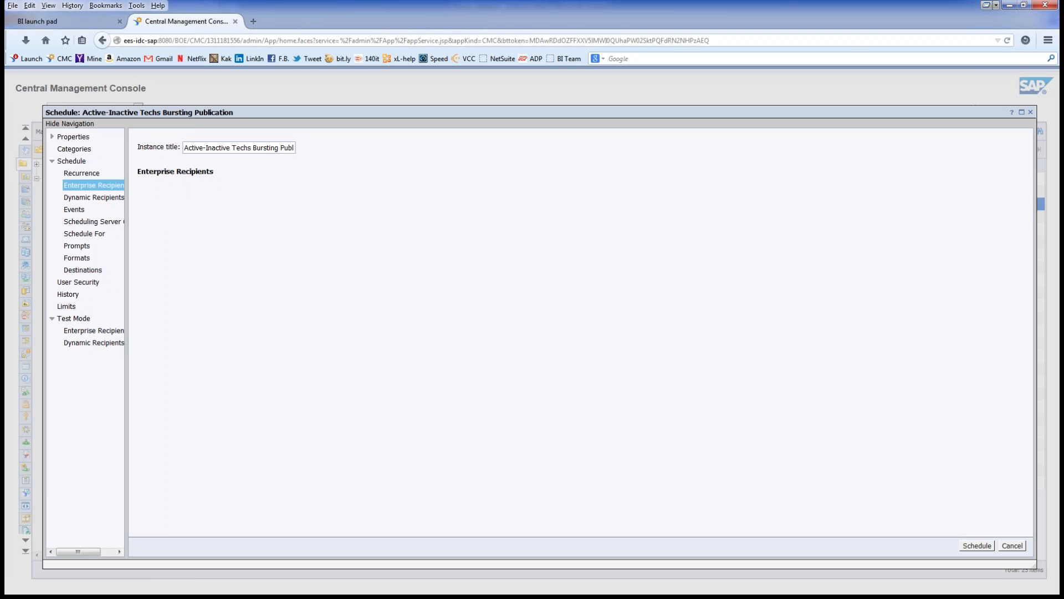
pyautogui.click(94, 197)
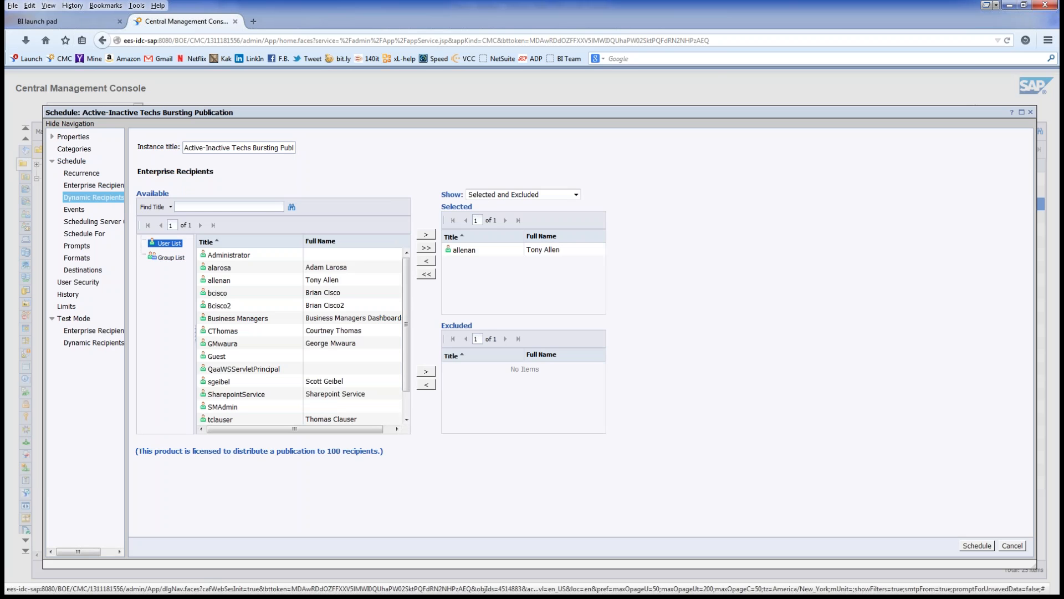
pyautogui.click(76, 258)
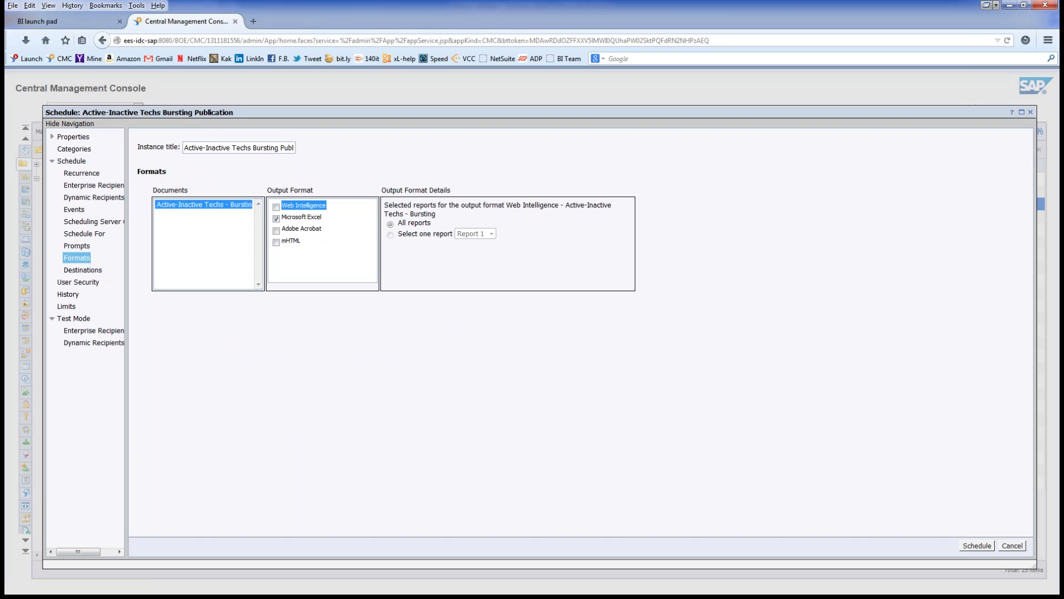
pyautogui.click(82, 270)
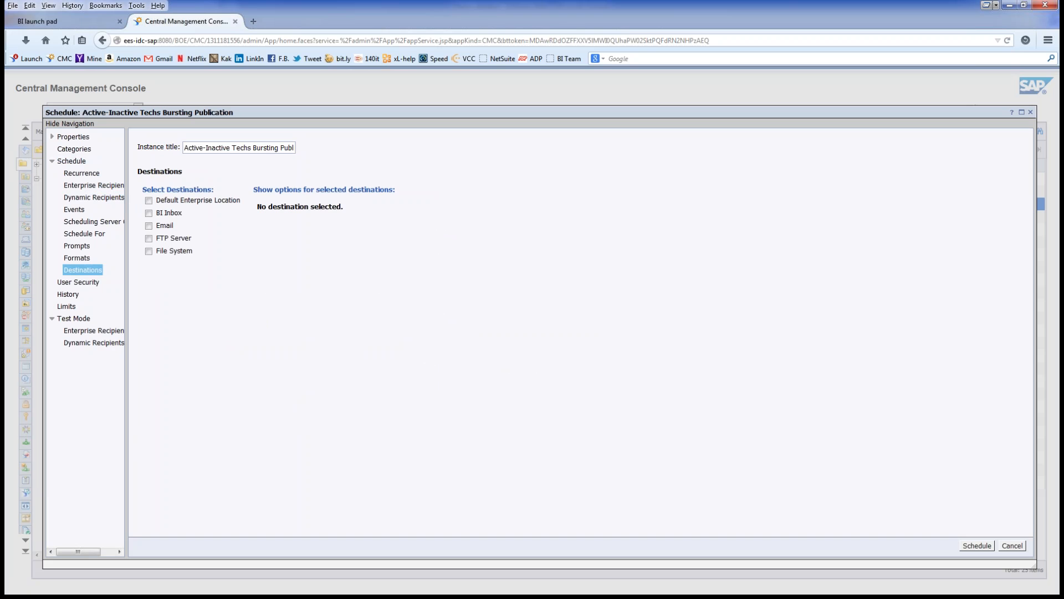
pyautogui.click(149, 226)
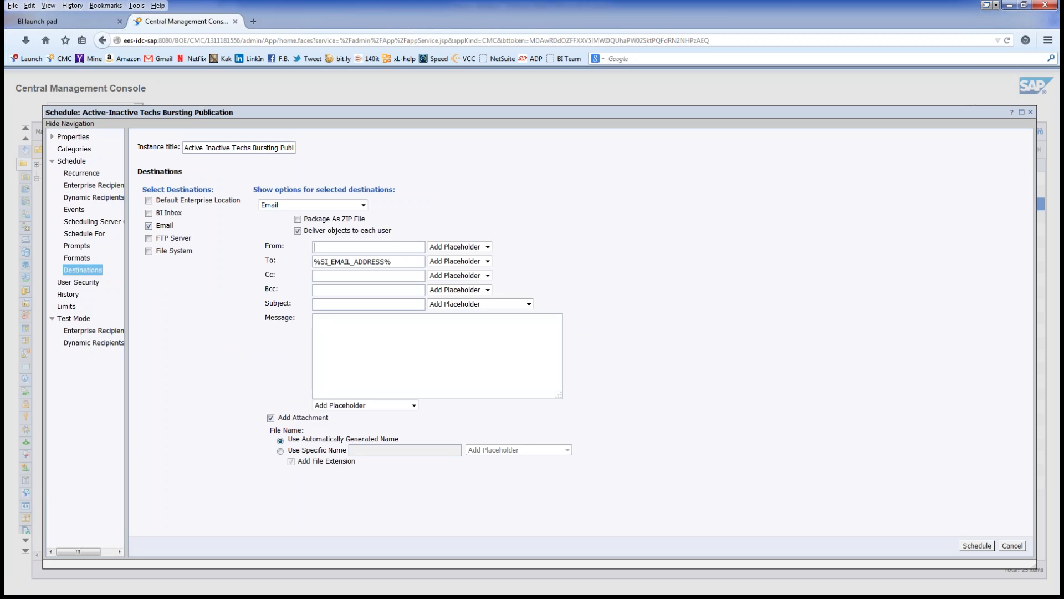
# Step: Fill the email sender and recipient fields with the suggested reporting addresses
pyautogui.write('es')
pyautogui.press('Down')
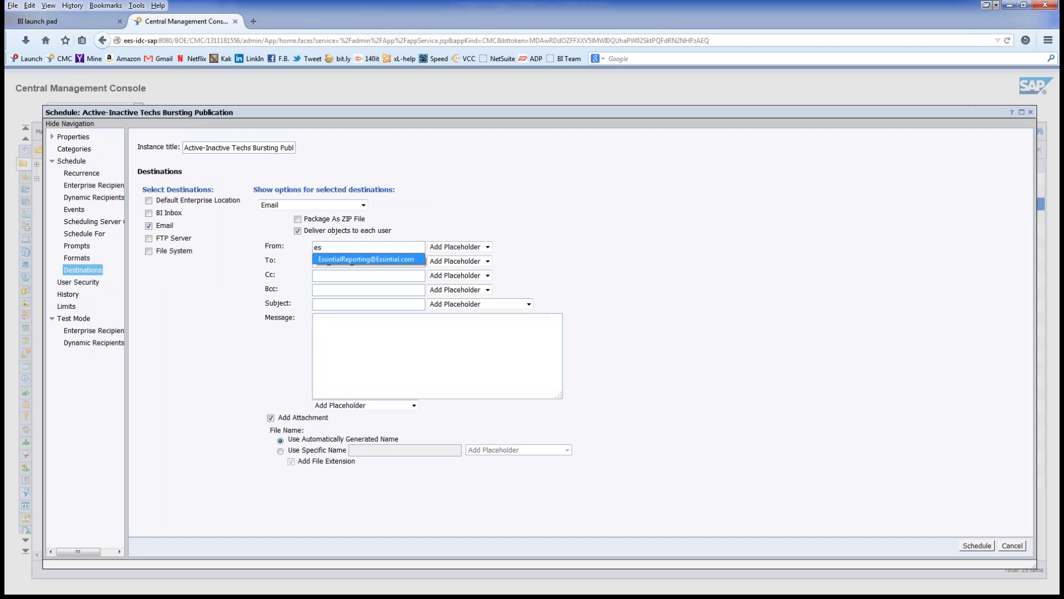
pyautogui.press('Return')
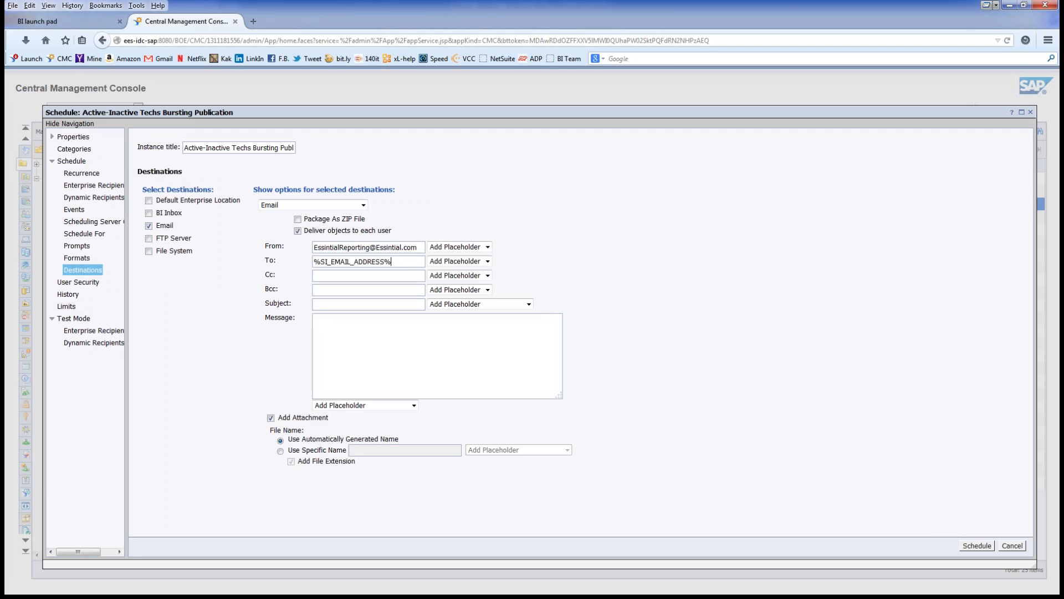
pyautogui.hotkey('ctrl', 'a')
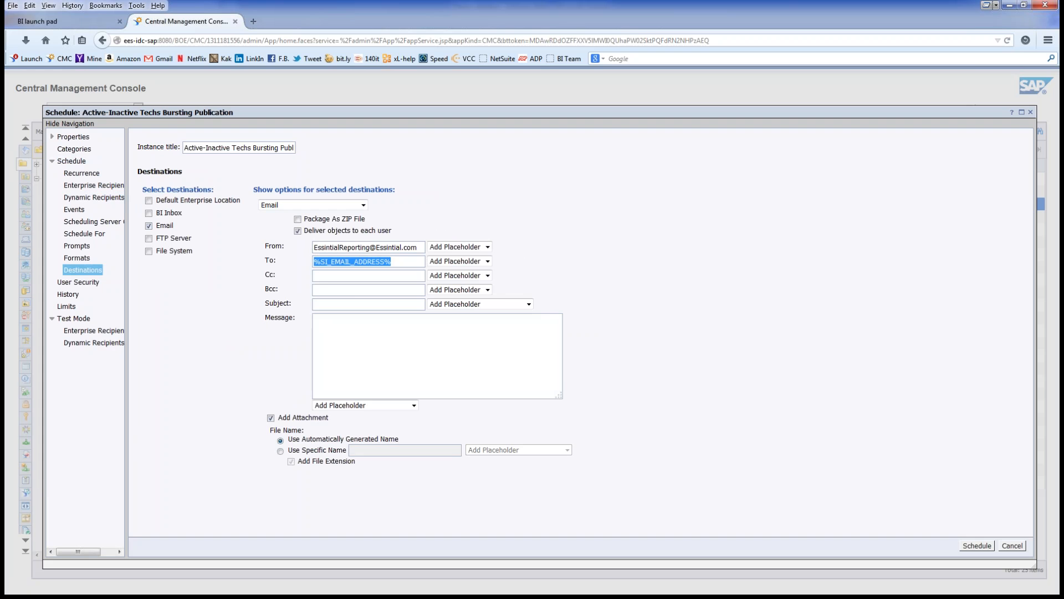
pyautogui.write('a')
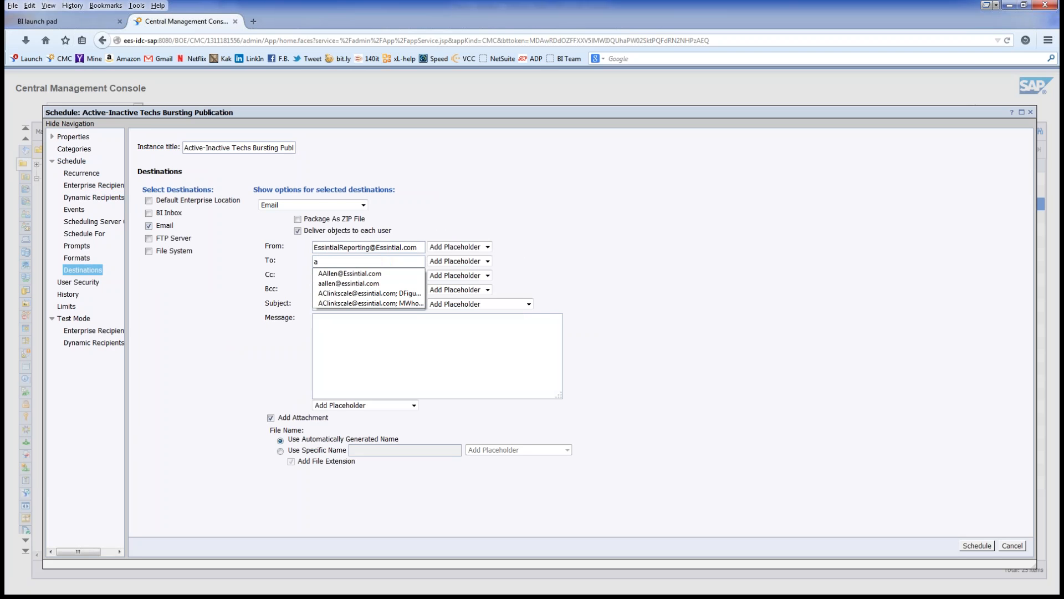
pyautogui.press('Down')
pyautogui.press('Down')
pyautogui.press('Down')
pyautogui.press('Up')
pyautogui.press('Up')
pyautogui.press('Return')
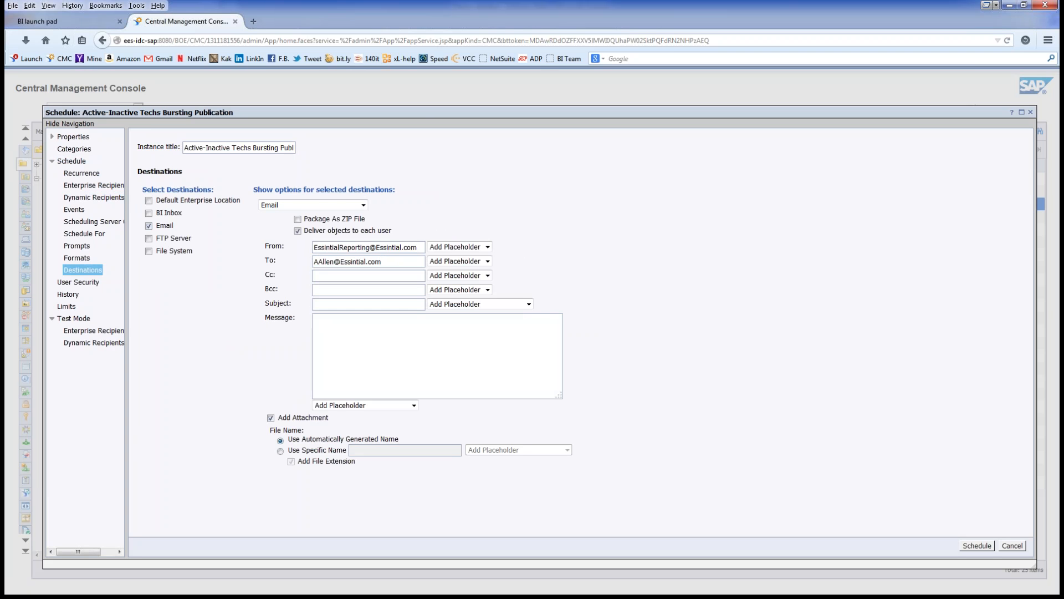
# Step: Build the subject from the Title placeholder, ' - ', the Line Item Tech ID-NAME placeholder and 'test'
pyautogui.click(529, 304)
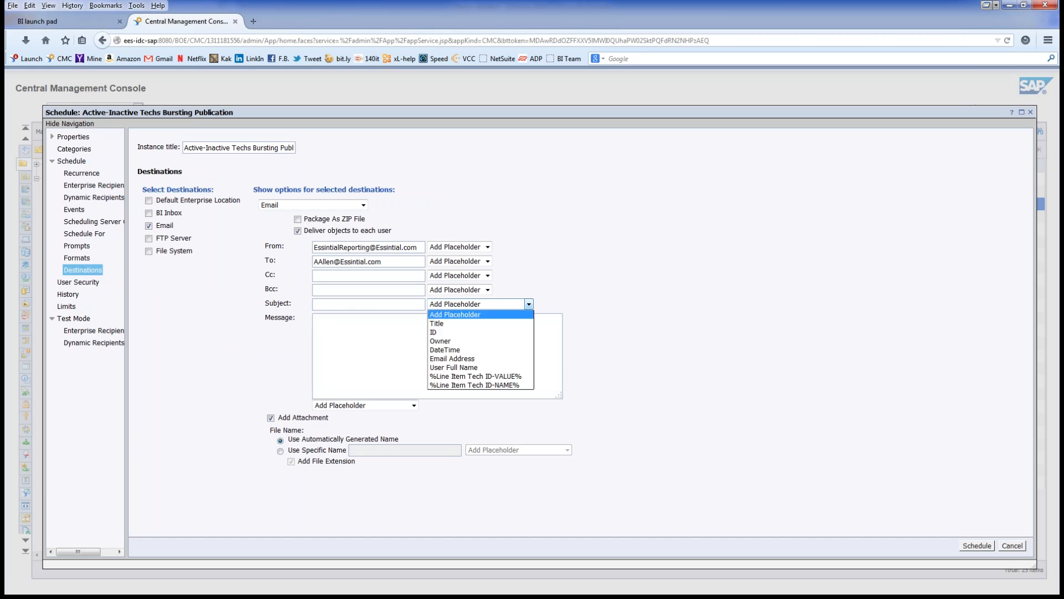
pyautogui.press('Down')
pyautogui.press('Return')
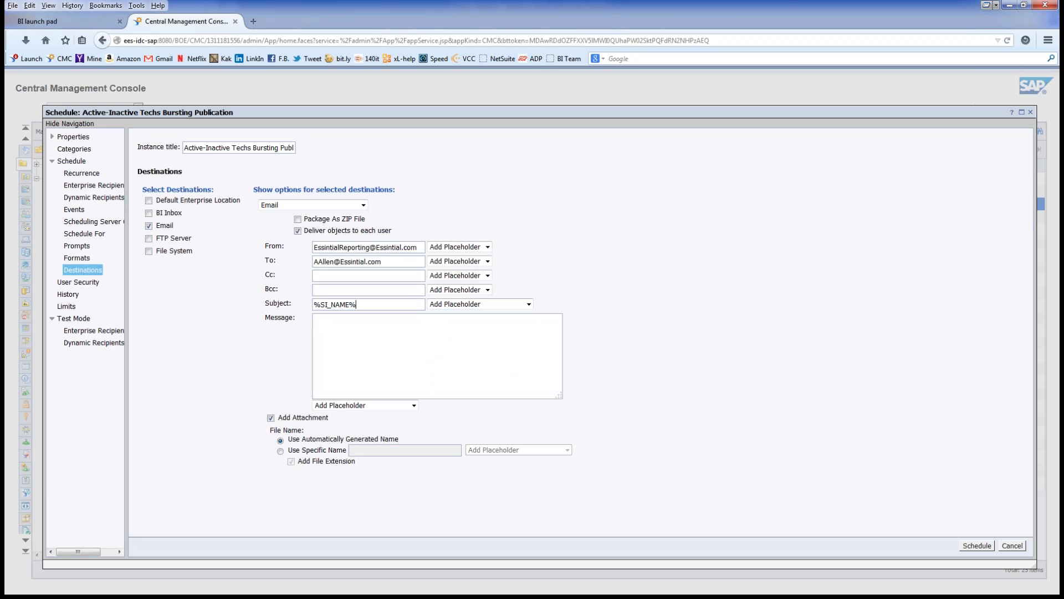
pyautogui.write('-')
pyautogui.press('Down')
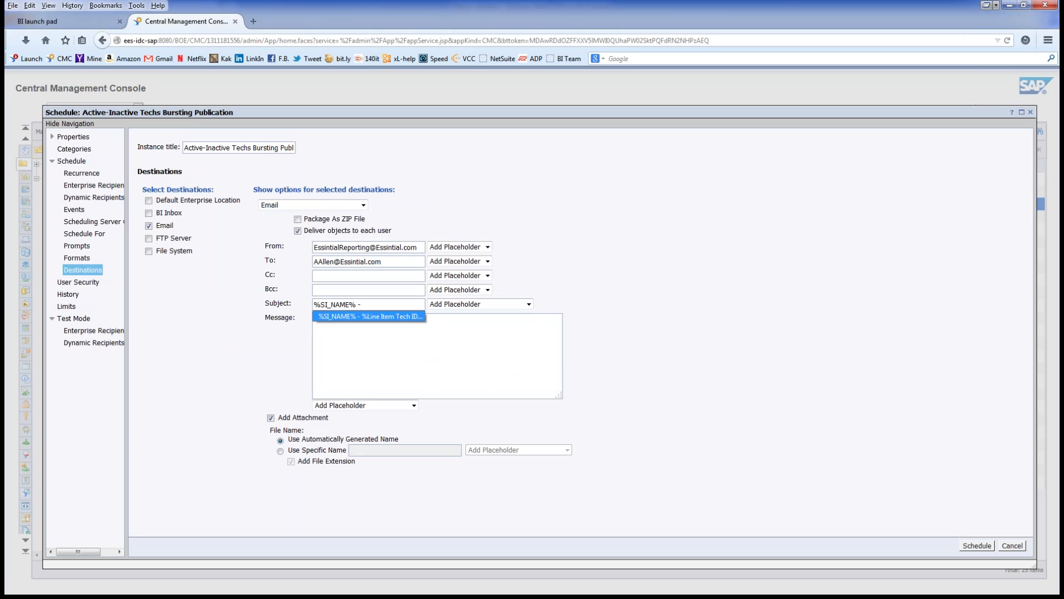
pyautogui.press('Return')
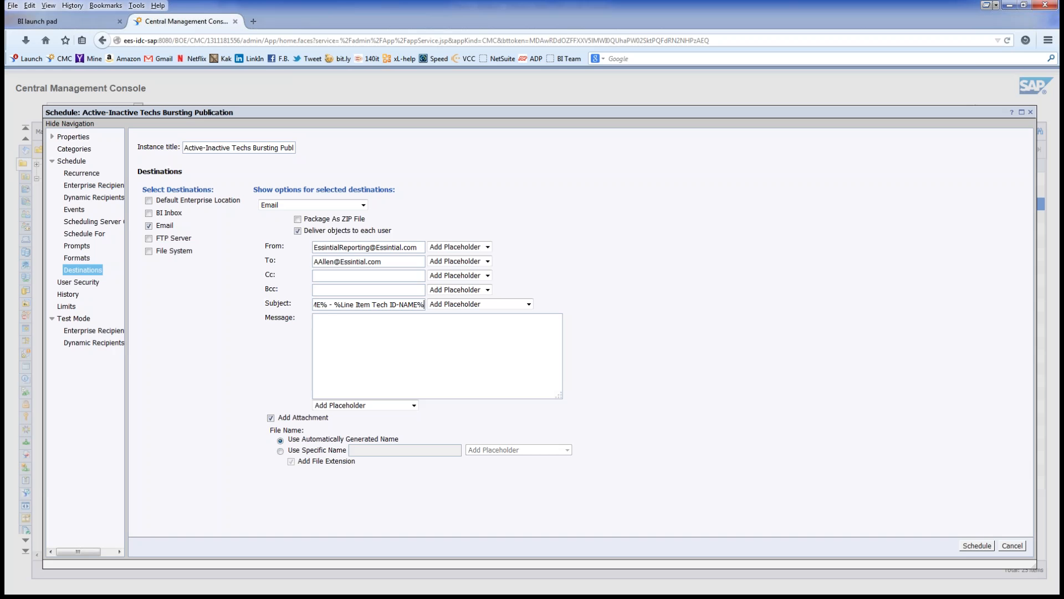
pyautogui.write('test')
# Step: Name the attachment %SI_NAME%.%EXT% and schedule the publication
pyautogui.click(280, 451)
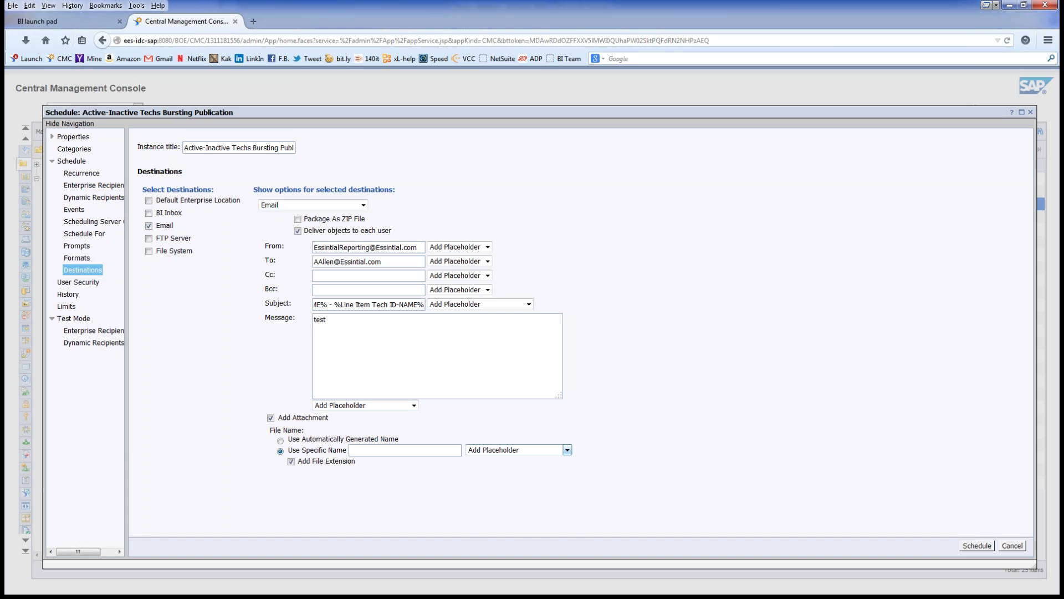
pyautogui.click(567, 450)
pyautogui.click(488, 479)
pyautogui.click(567, 450)
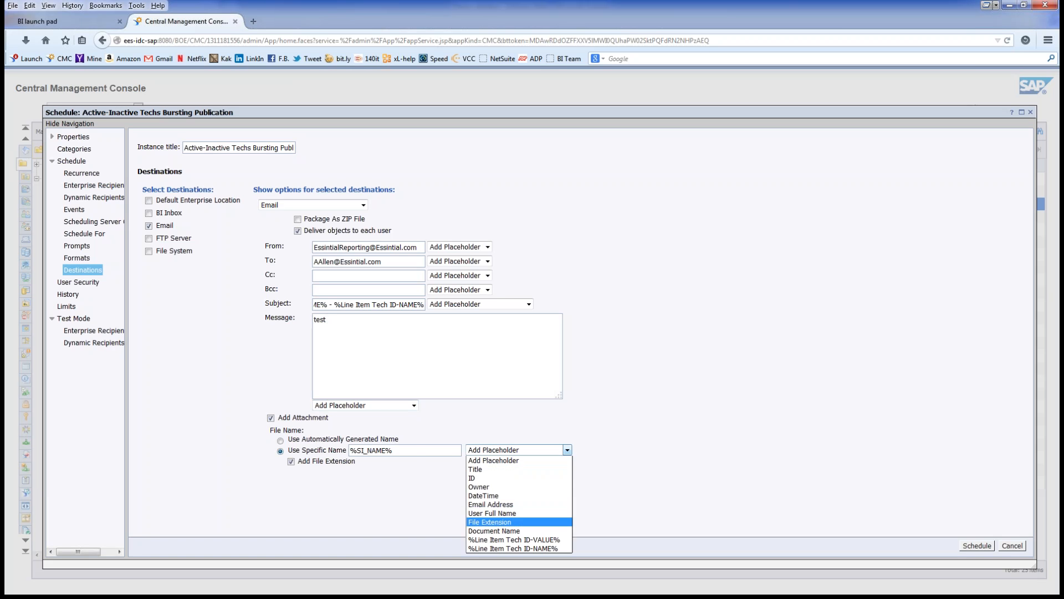
pyautogui.click(490, 522)
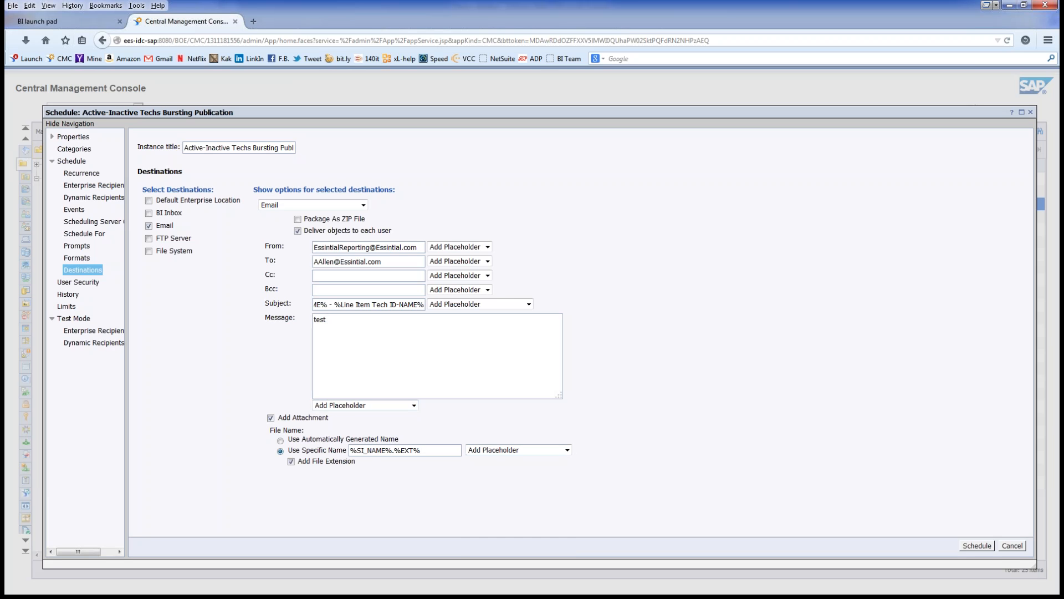
pyautogui.click(977, 546)
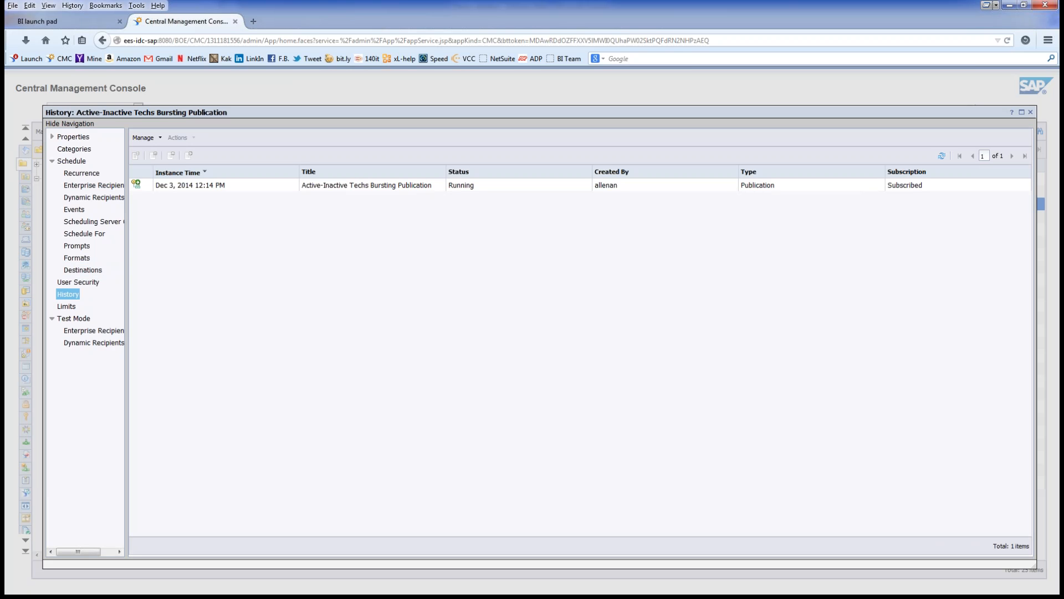
# Step: Add a Sum Where miles total to the empty Period Totals miles cell and save the report
pyautogui.click(62, 22)
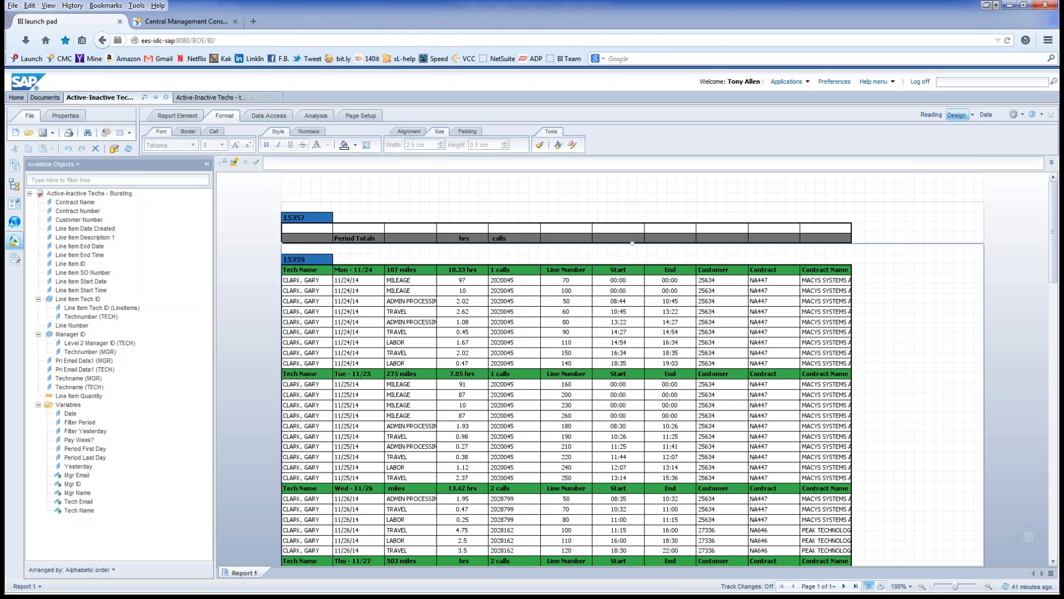
pyautogui.doubleClick(410, 270)
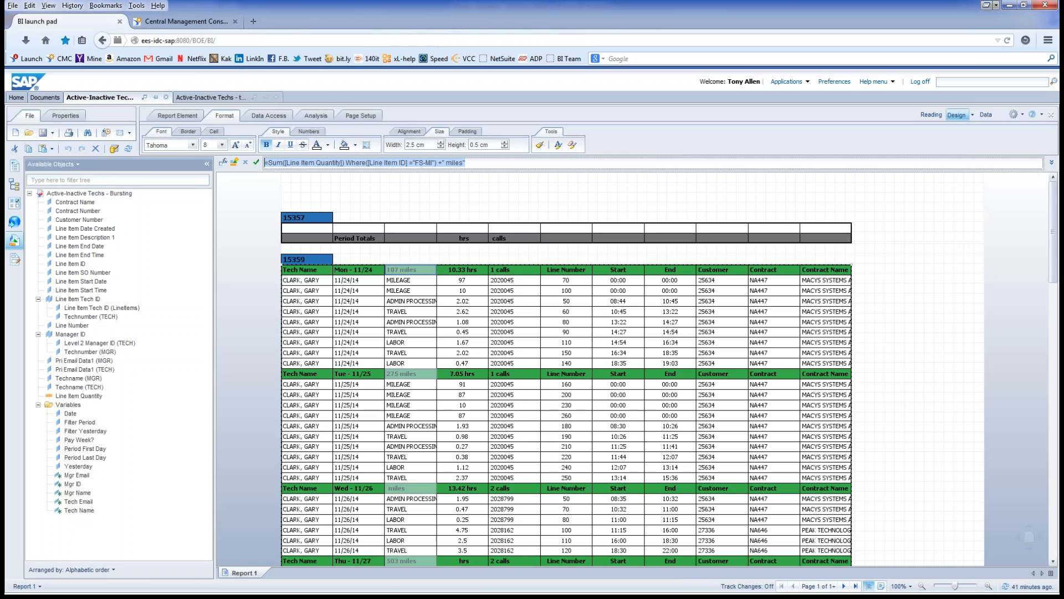
pyautogui.scroll(-4, 565, 369)
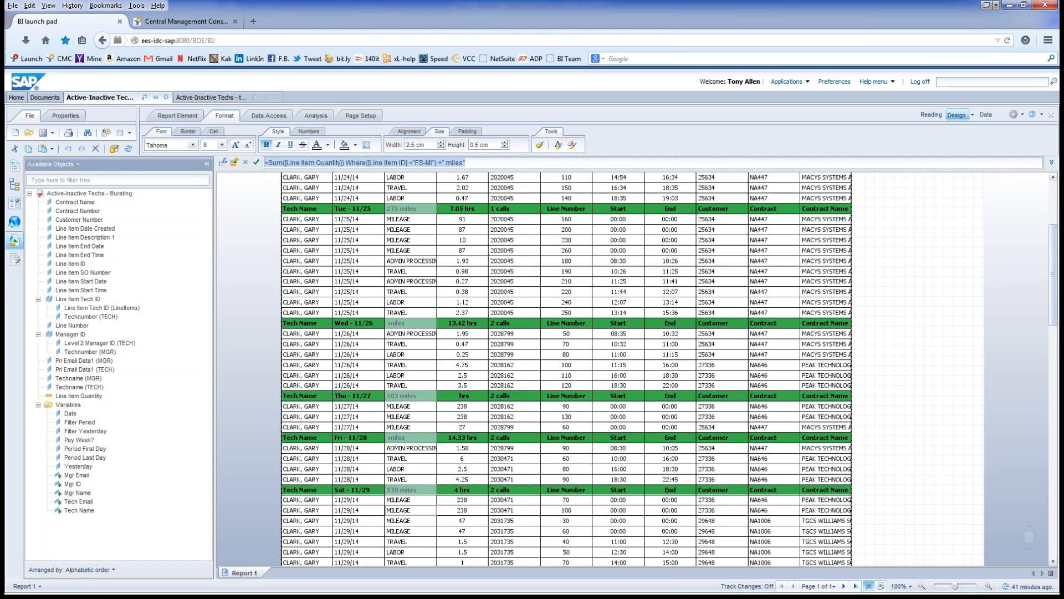
pyautogui.scroll(-5, 566, 369)
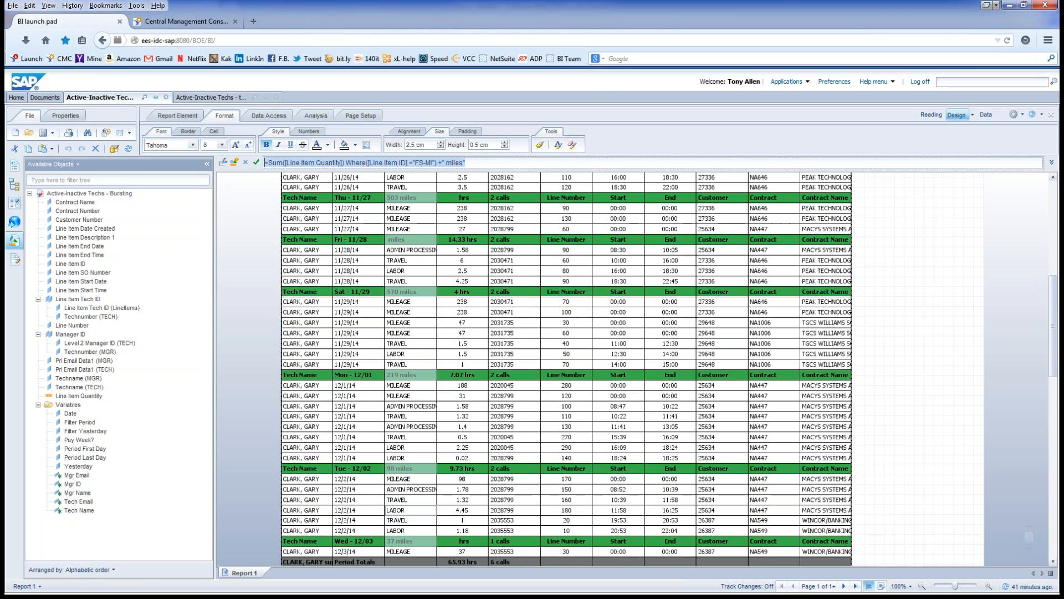
pyautogui.scroll(-2, 566, 368)
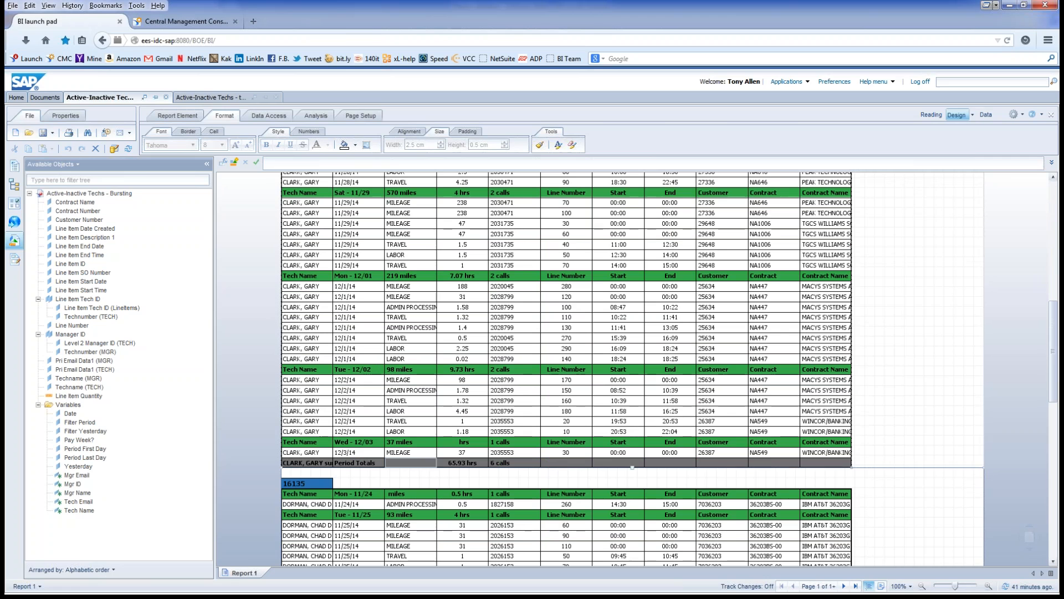
pyautogui.click(410, 463)
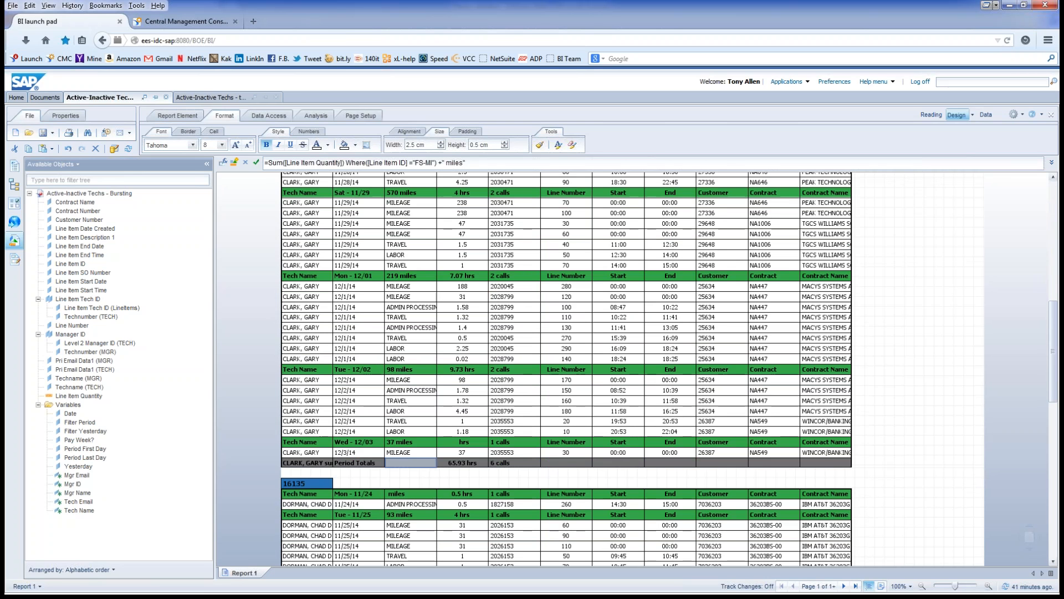
pyautogui.press('Return')
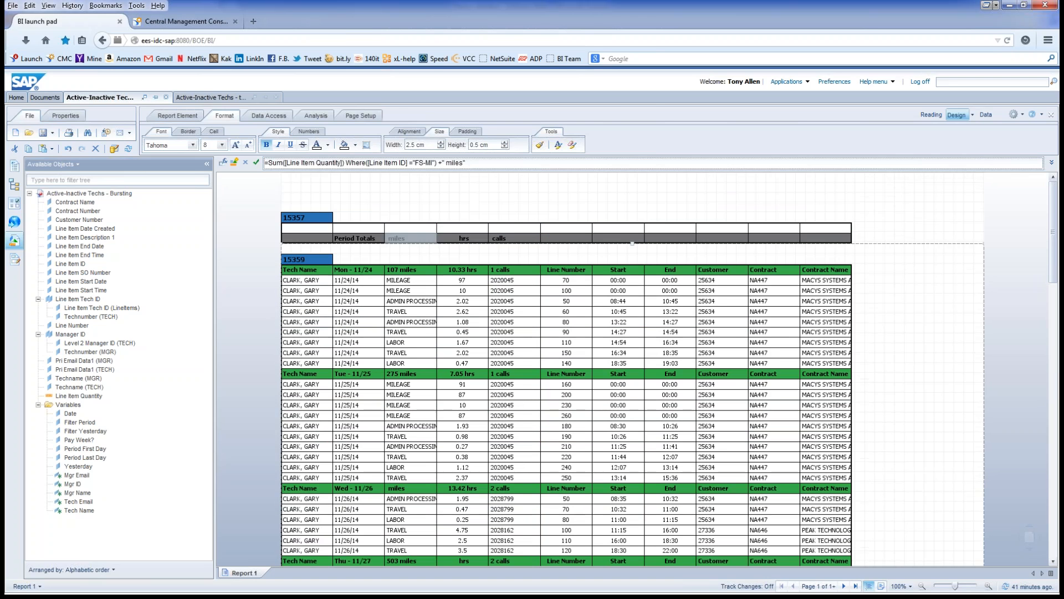
pyautogui.click(632, 214)
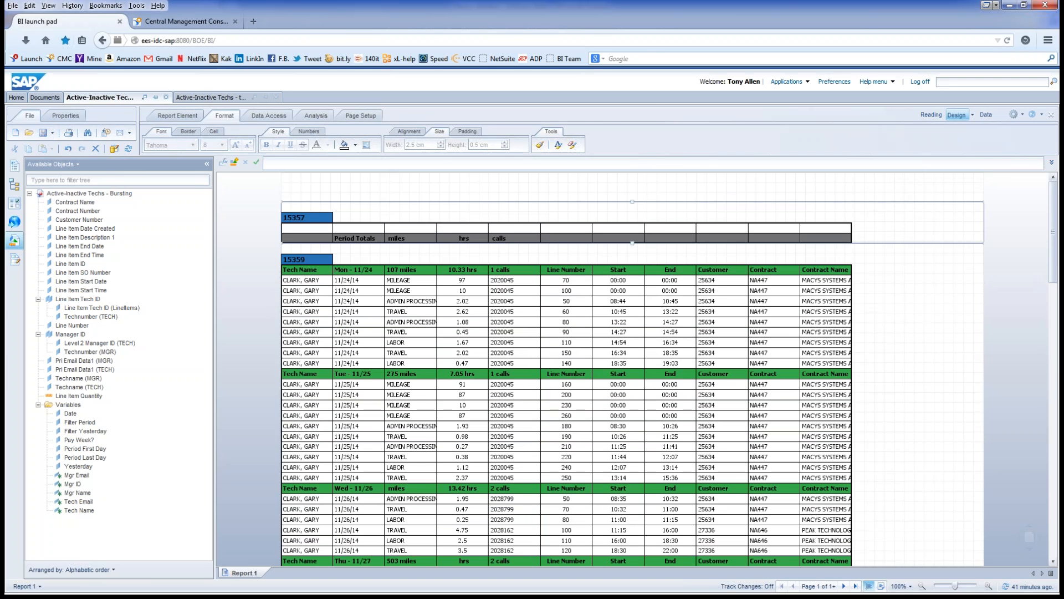
pyautogui.hotkey('ctrl', 's')
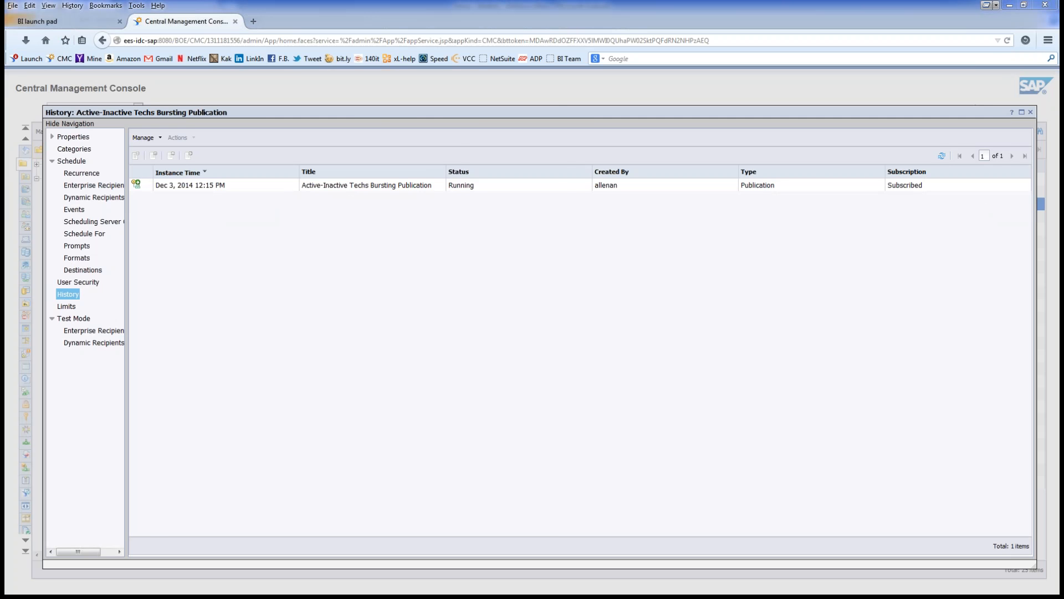
# Step: Switch to Outlook to view the delivered publication email with its 41 KB .xlsx attachment
pyautogui.hotkey('alt', 'Tab')
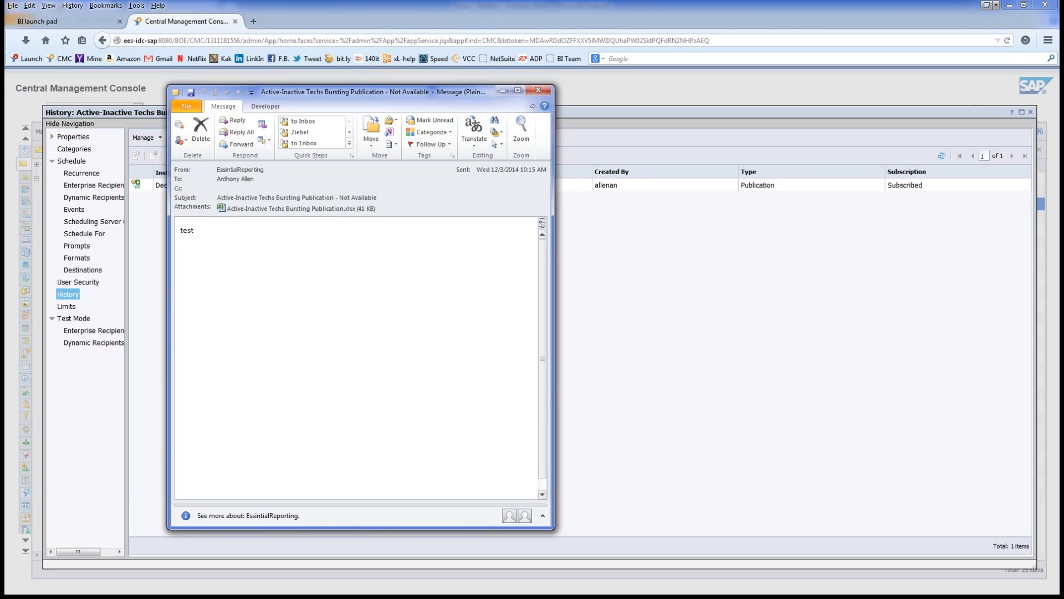
# Step: Open the Active-Inactive Techs Bursting Publication.xlsx attachment in Excel, then select the newest inbox message
pyautogui.doubleClick(301, 209)
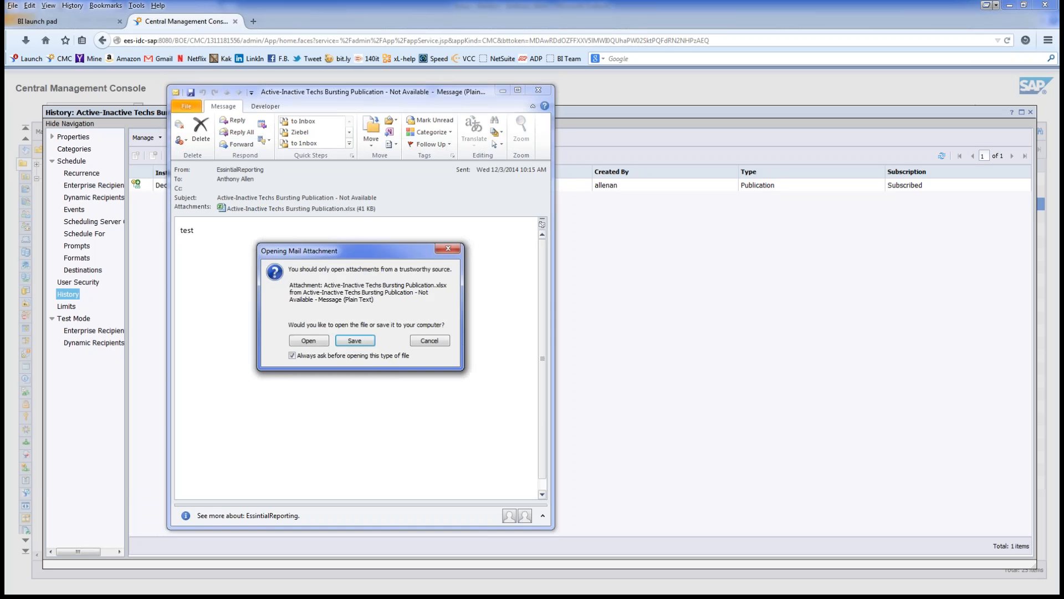
pyautogui.click(308, 341)
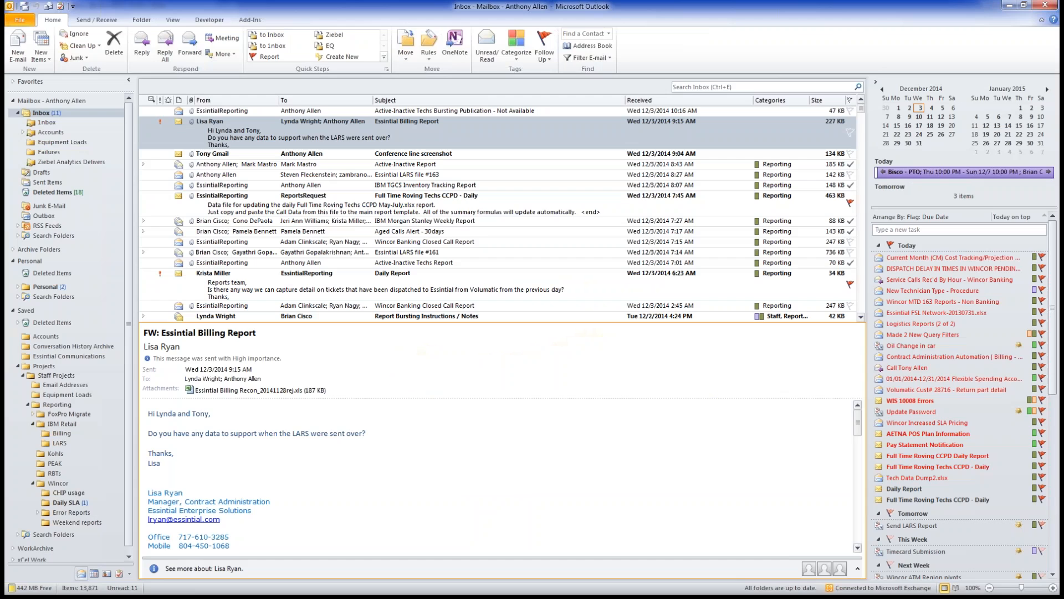
pyautogui.click(454, 110)
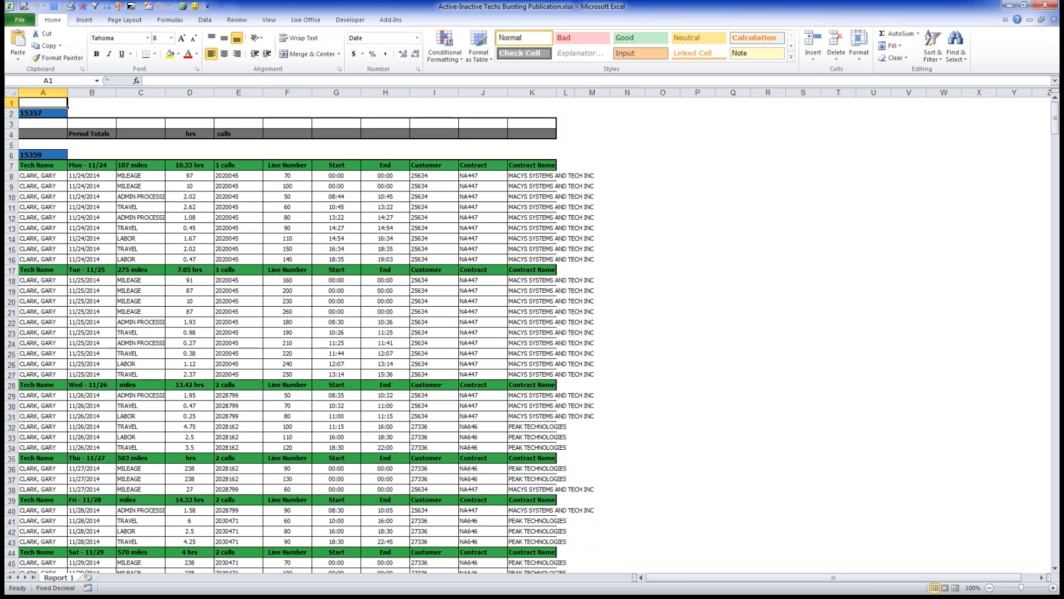
# Step: Scroll through the technician rows on the workbook's Report 1 sheet
pyautogui.scroll(-5, 305, 333)
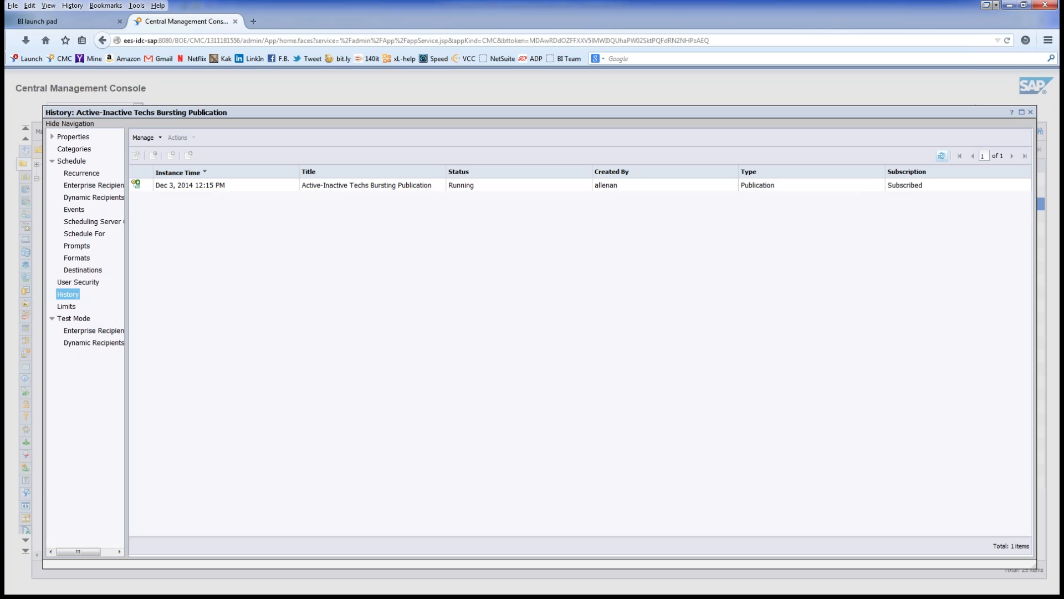
# Step: Refresh the History page twice so the 12:16 PM instance shows as Running
pyautogui.click(942, 156)
pyautogui.click(942, 156)
# Step: Scroll through the workbook's technician sections in Excel, then minimize it to return to the console
pyautogui.hotkey('alt', 'Tab')
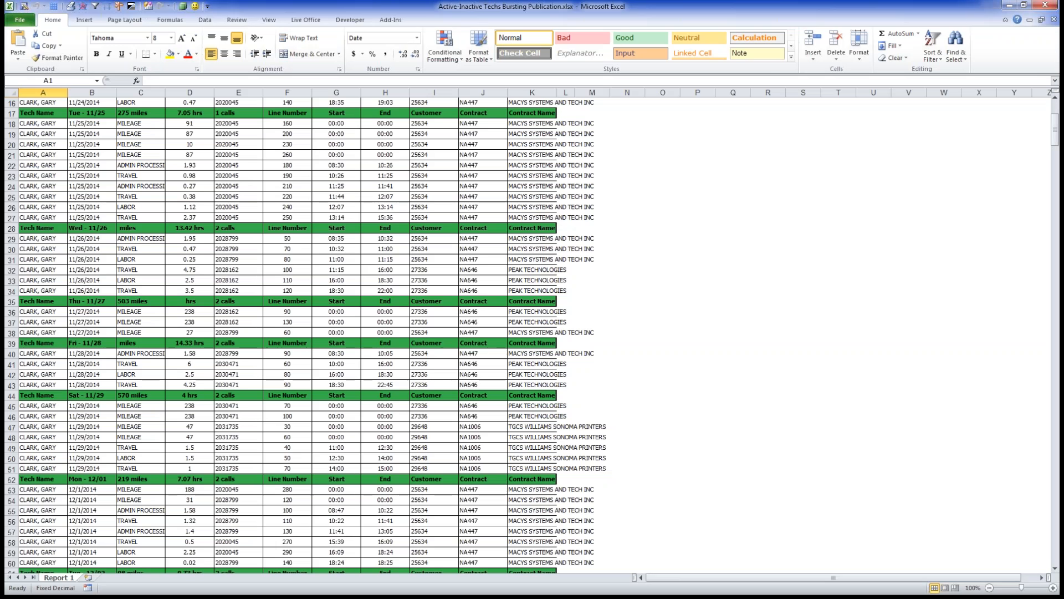
pyautogui.scroll(5, 528, 334)
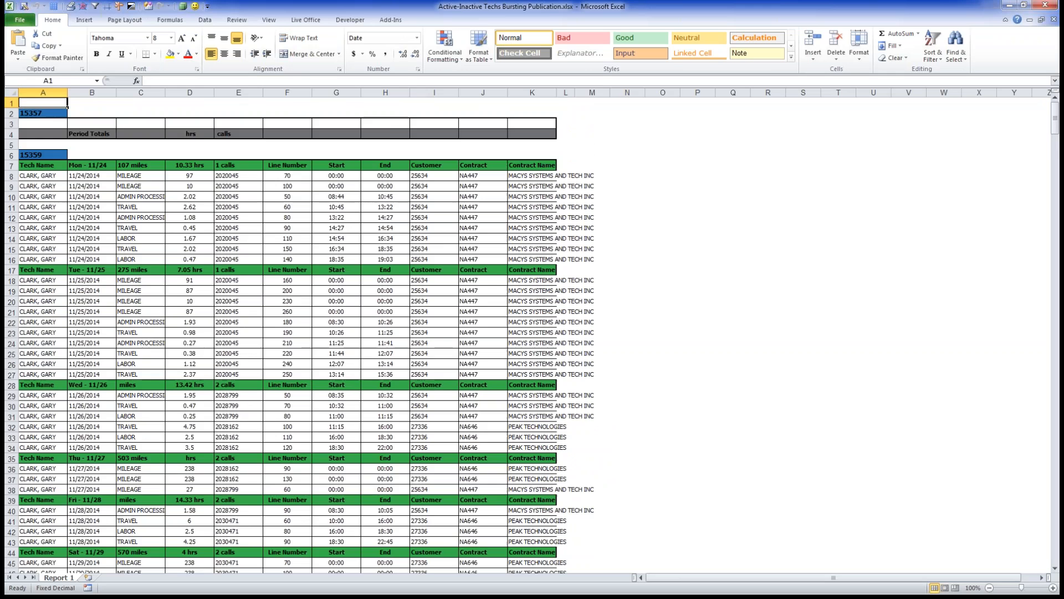
pyautogui.scroll(-18, 306, 335)
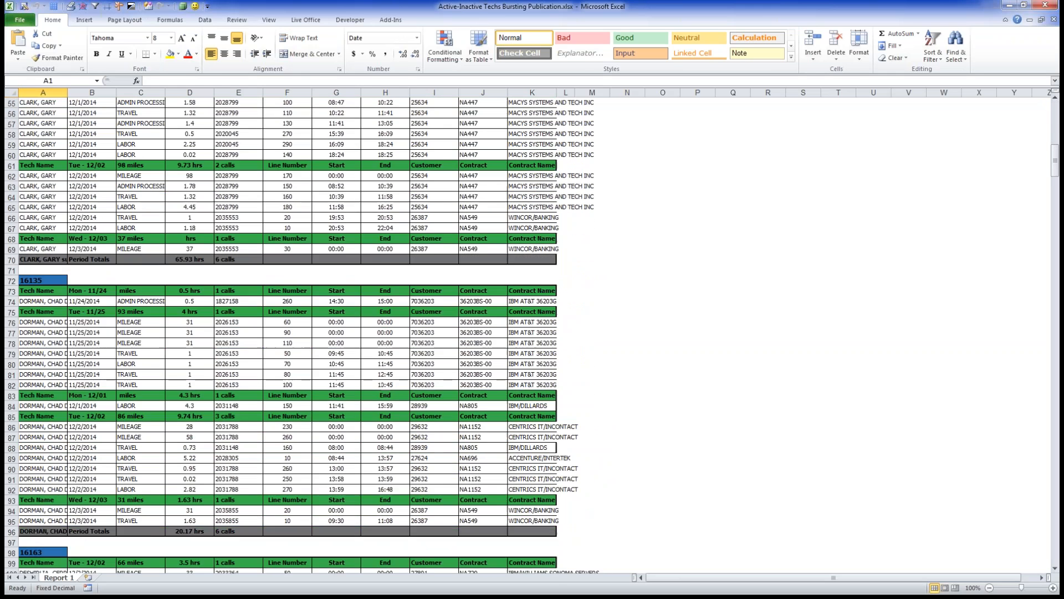
pyautogui.scroll(-9, 306, 335)
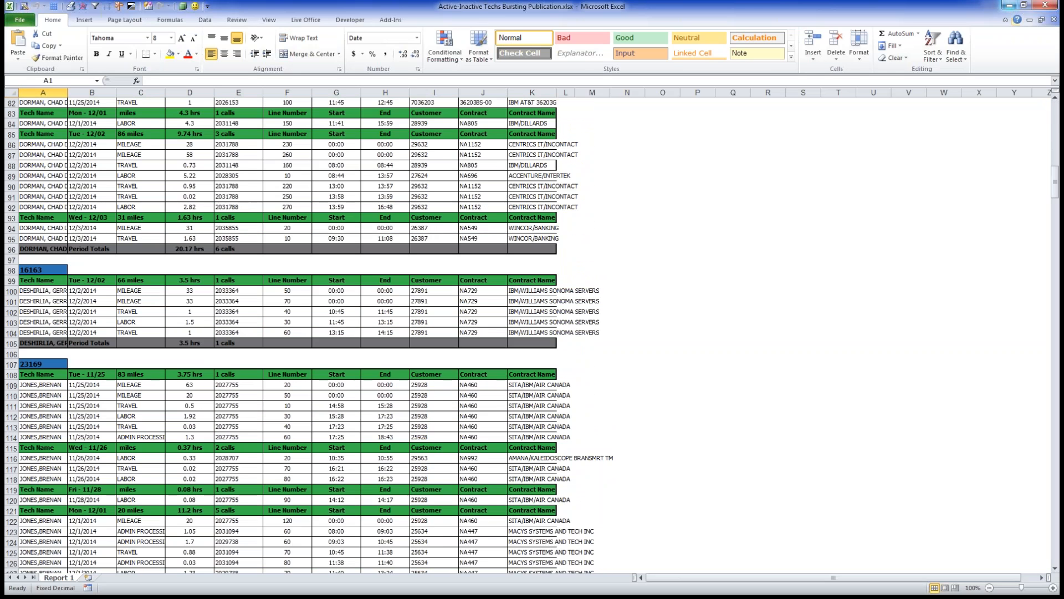
pyautogui.click(1009, 5)
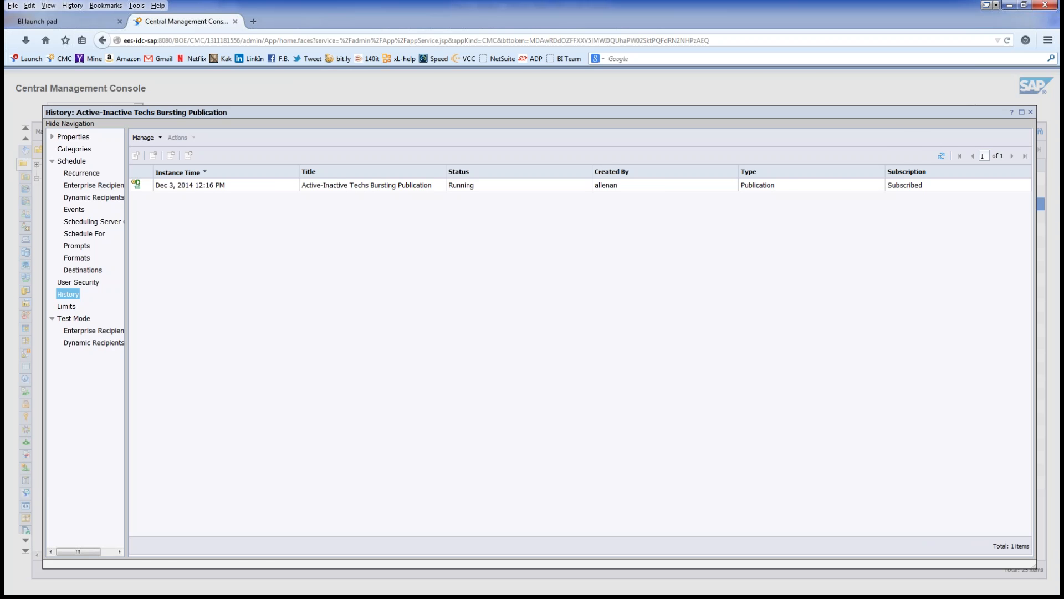
pyautogui.hotkey('alt', 'Tab')
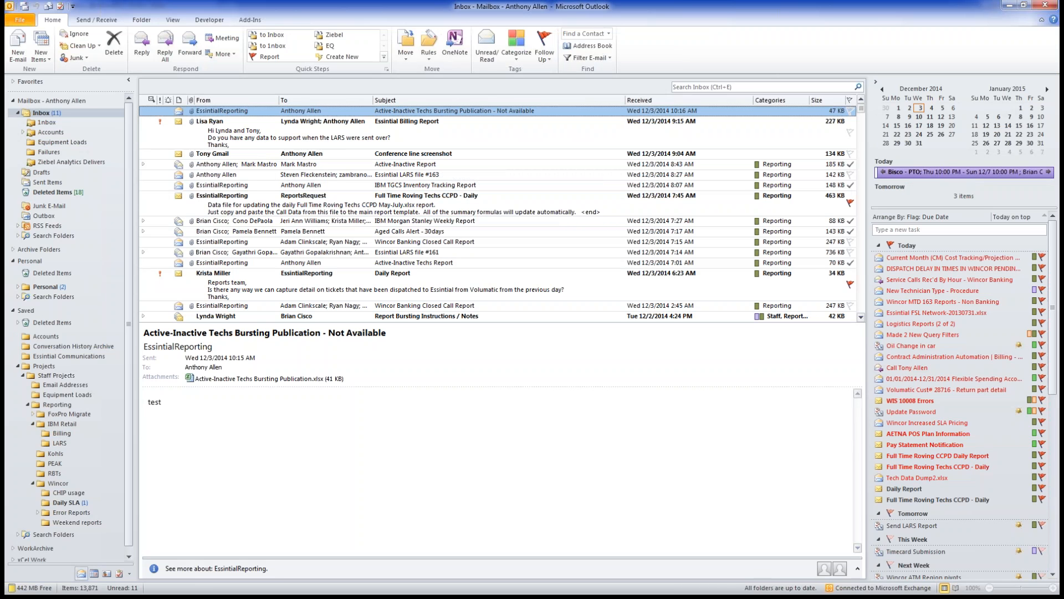
pyautogui.hotkey('alt', 'Tab')
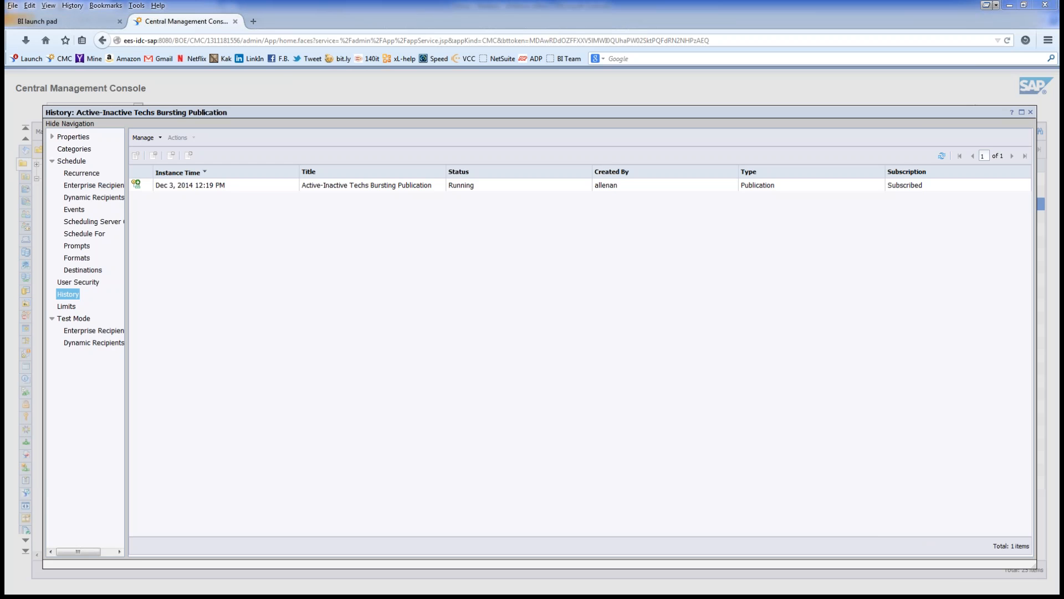
# Step: Leave the CMC History page and return to the Outlook inbox
pyautogui.hotkey('alt', 'Tab')
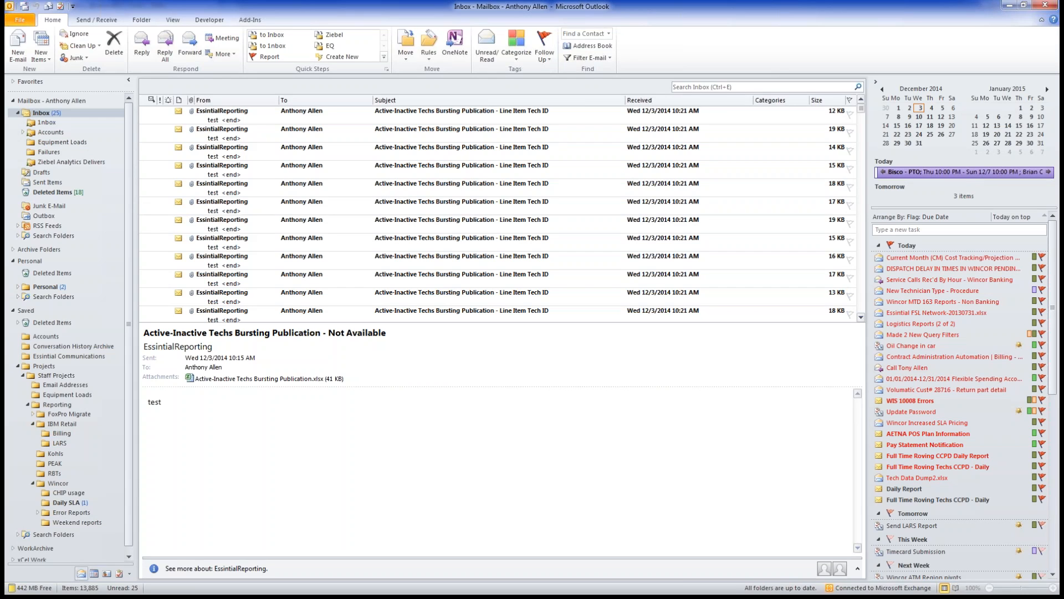
# Step: Step up from the Not Available publication email to the Line Item Tech ID emails
pyautogui.click(861, 194)
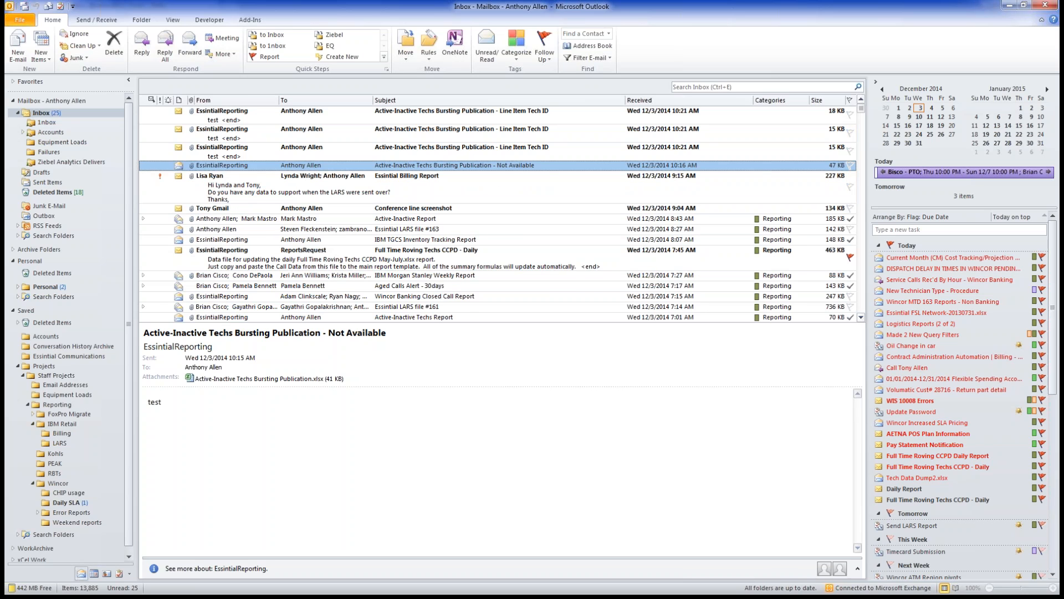
pyautogui.press('Up')
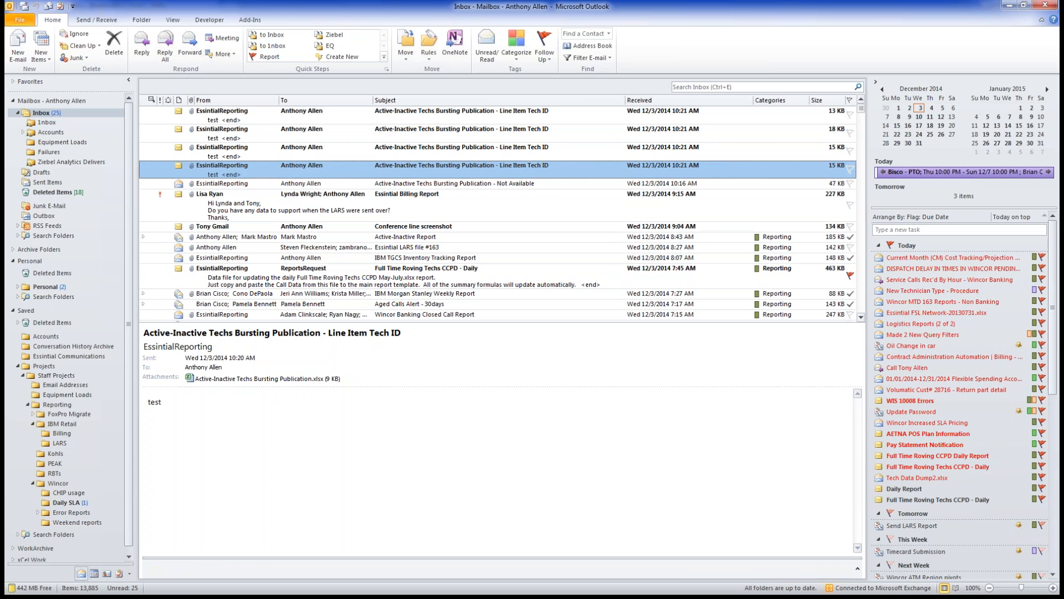
pyautogui.press('Up')
pyautogui.press('Up')
pyautogui.press('Up')
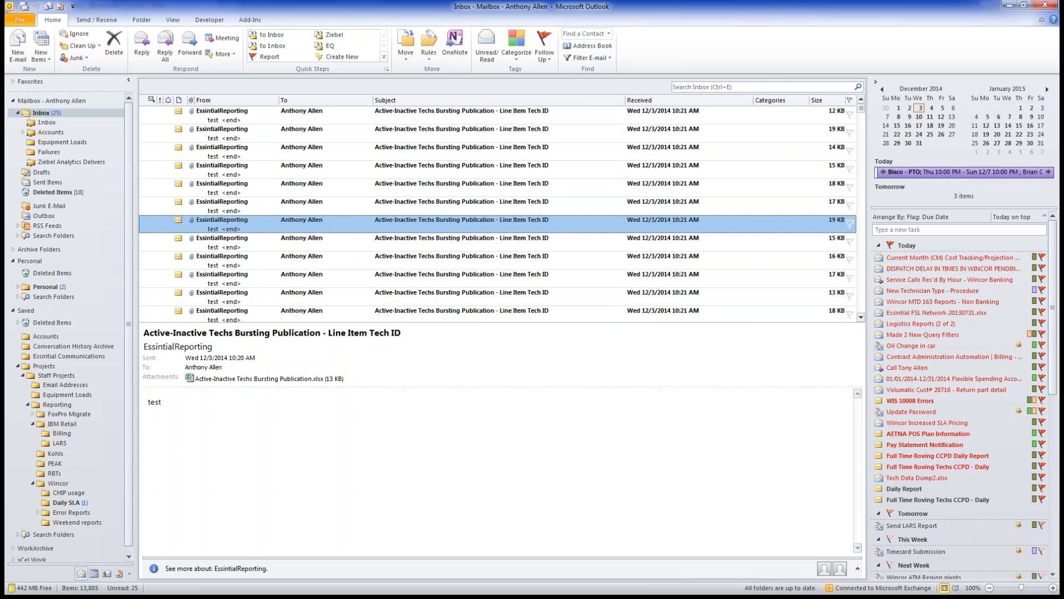
# Step: Enlarge the message list and preview the first two Line Item Tech ID emails
pyautogui.click(401, 333)
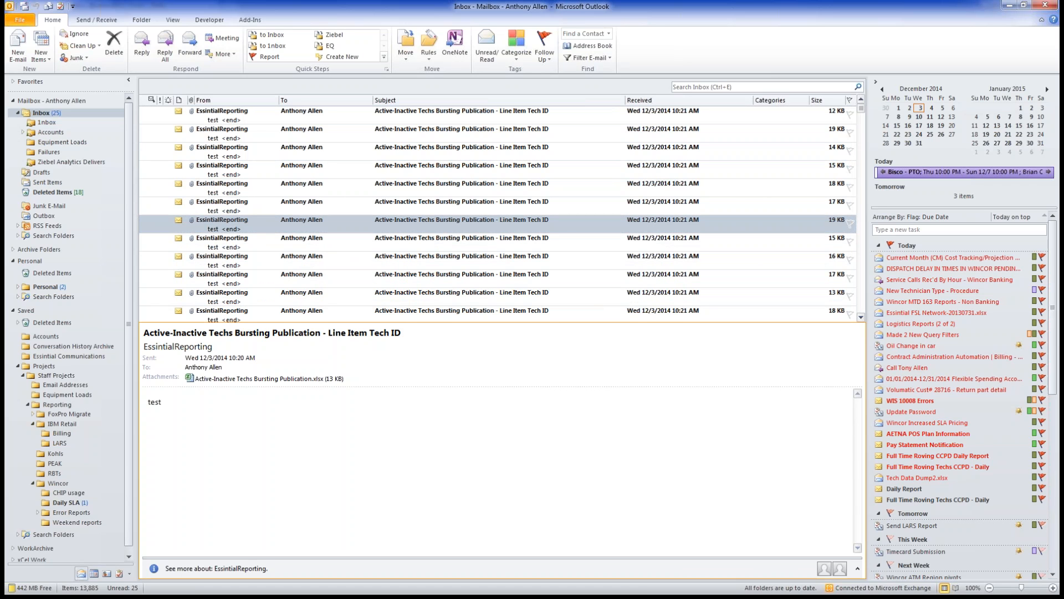
pyautogui.moveTo(443, 322); pyautogui.dragTo(443, 398)
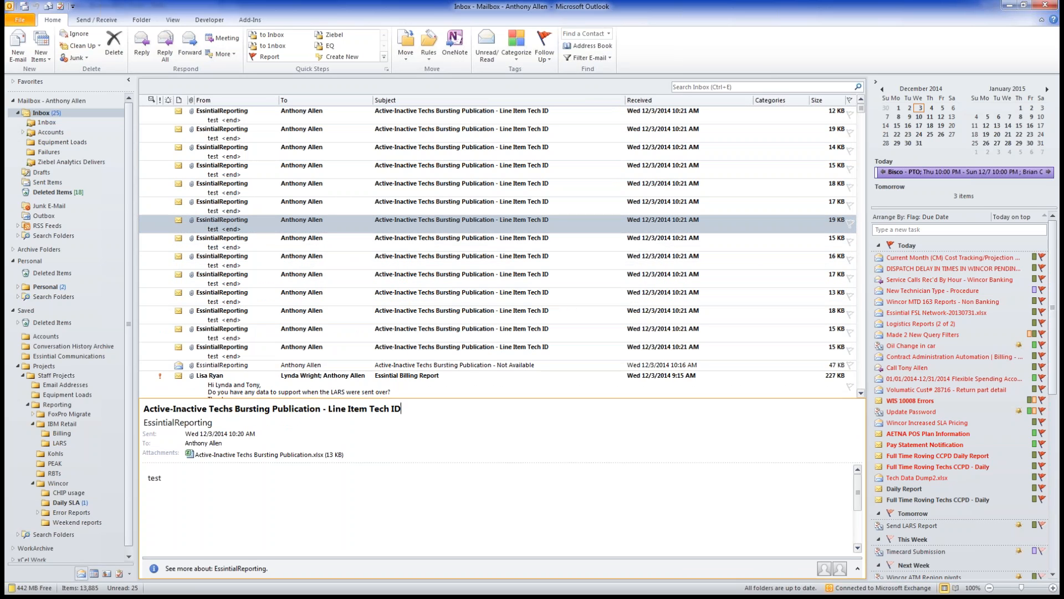
pyautogui.click(461, 114)
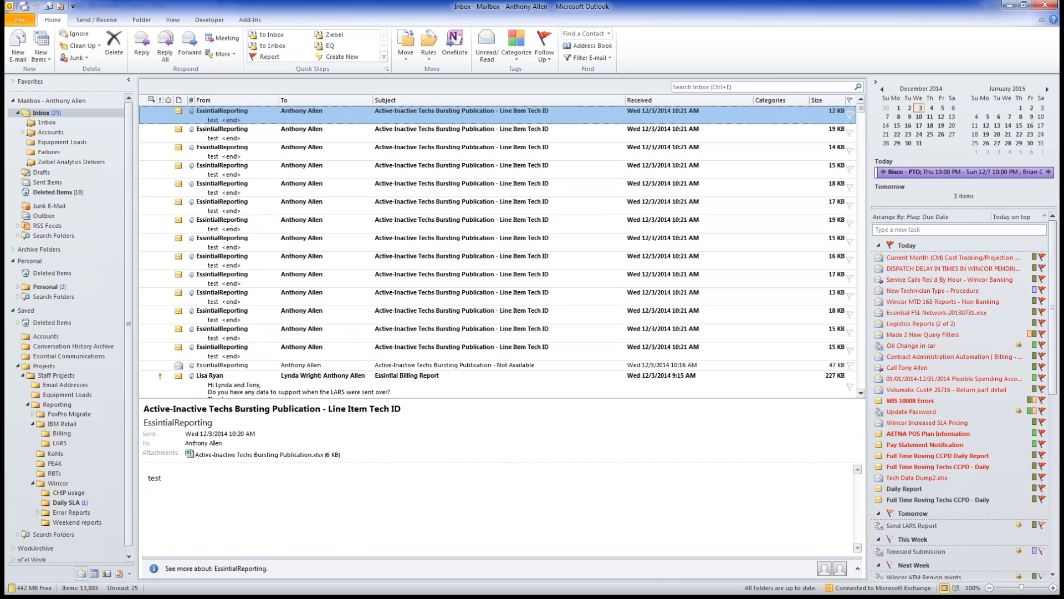
pyautogui.click(461, 133)
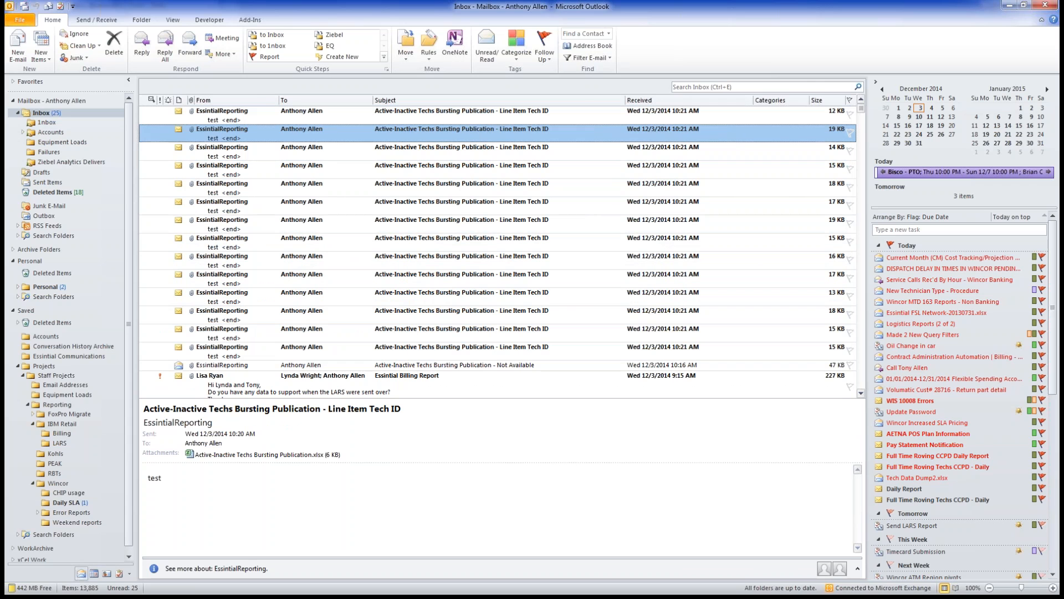
# Step: Open the xlsx attachment in Excel and review rows down to Period Totals 107.23 hrs and back
pyautogui.doubleClick(269, 454)
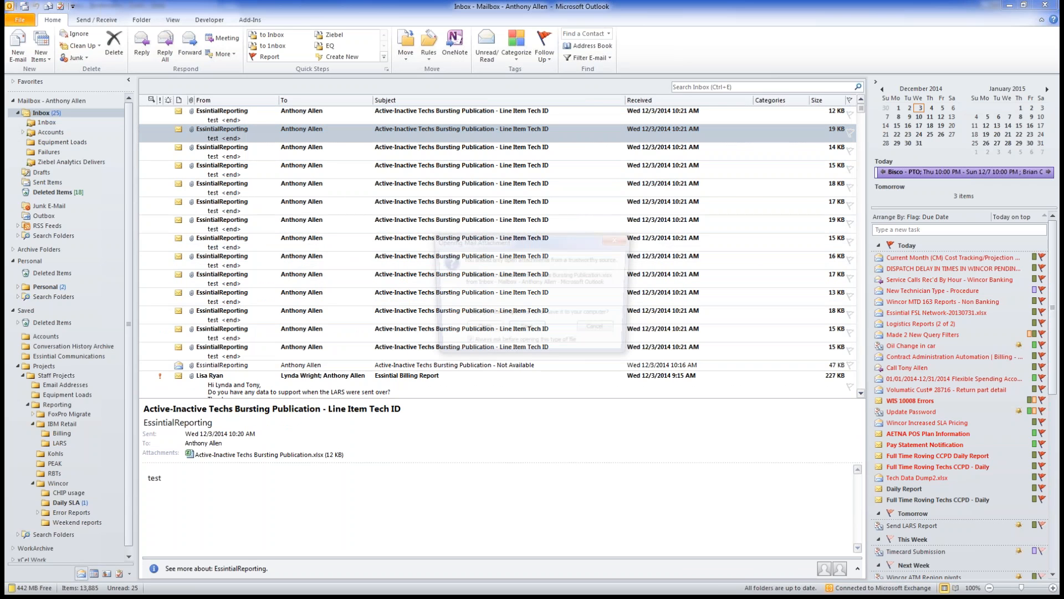
pyautogui.press('Return')
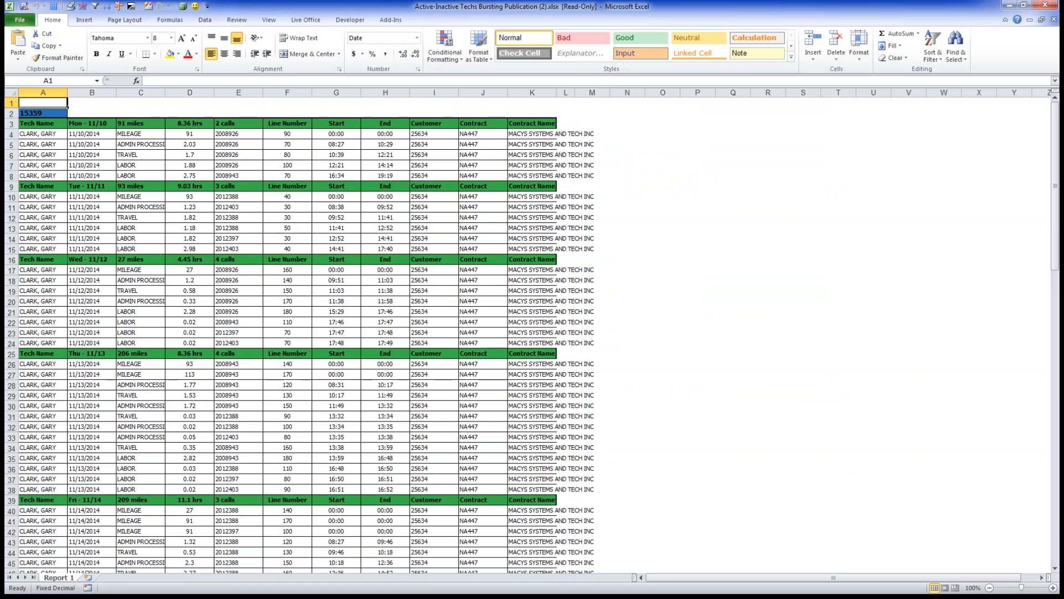
pyautogui.scroll(-13, 533, 331)
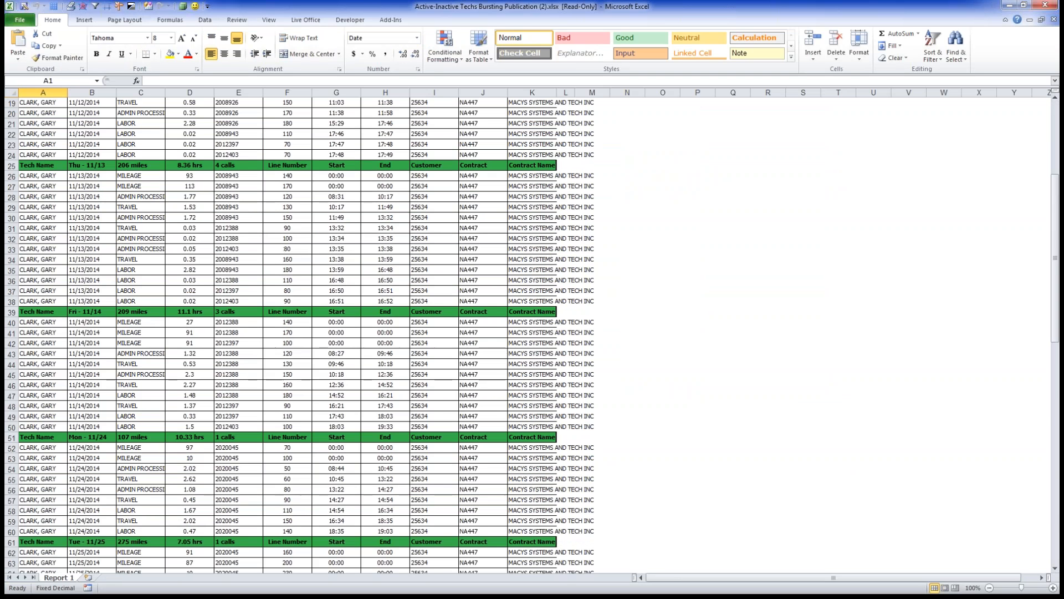
pyautogui.scroll(-17, 533, 331)
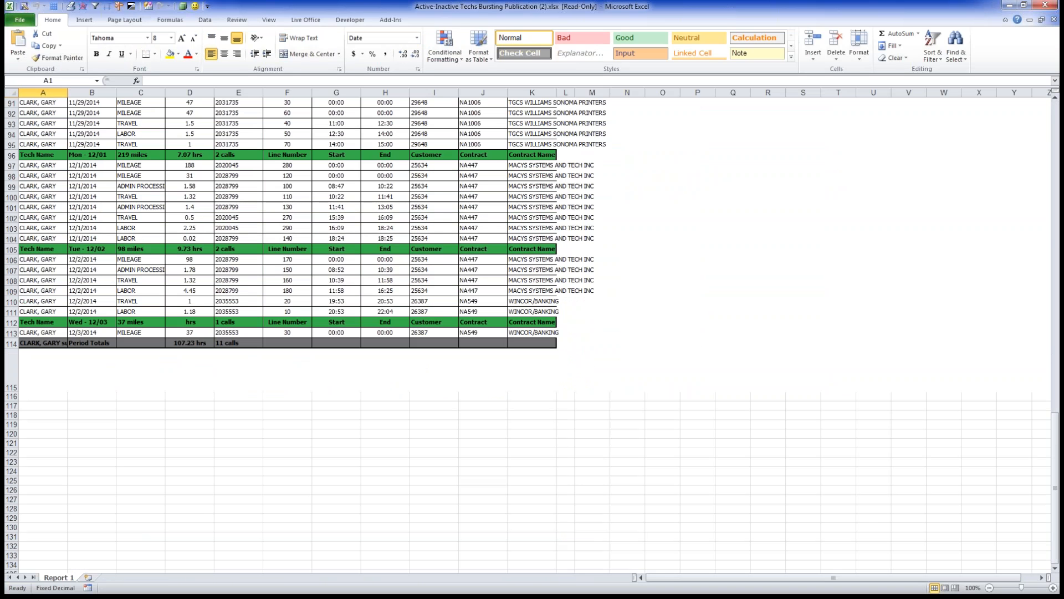
pyautogui.scroll(-4, 533, 331)
pyautogui.scroll(-3, 532, 331)
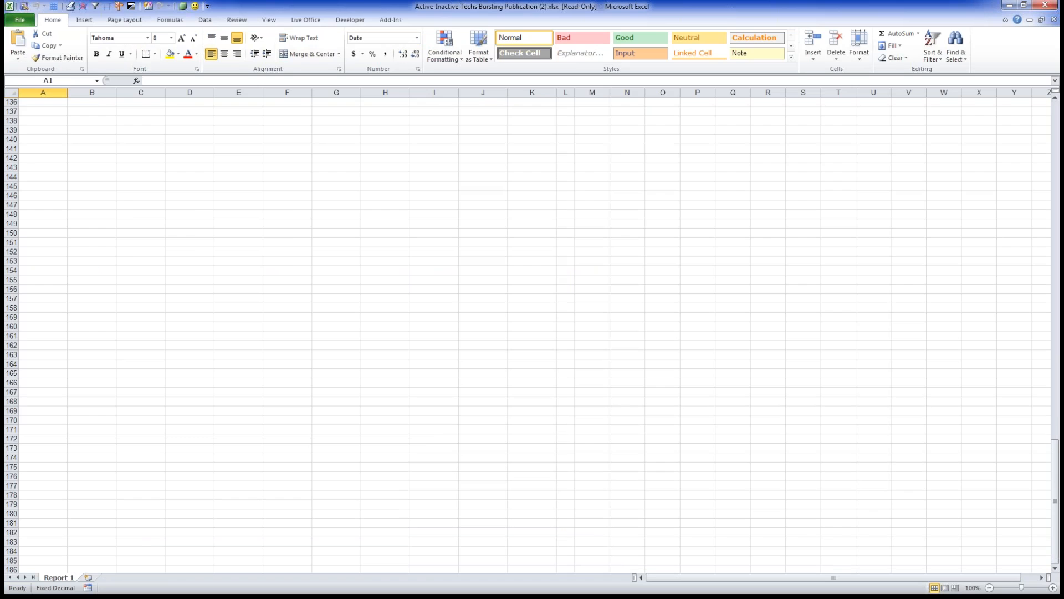
pyautogui.scroll(8, 532, 331)
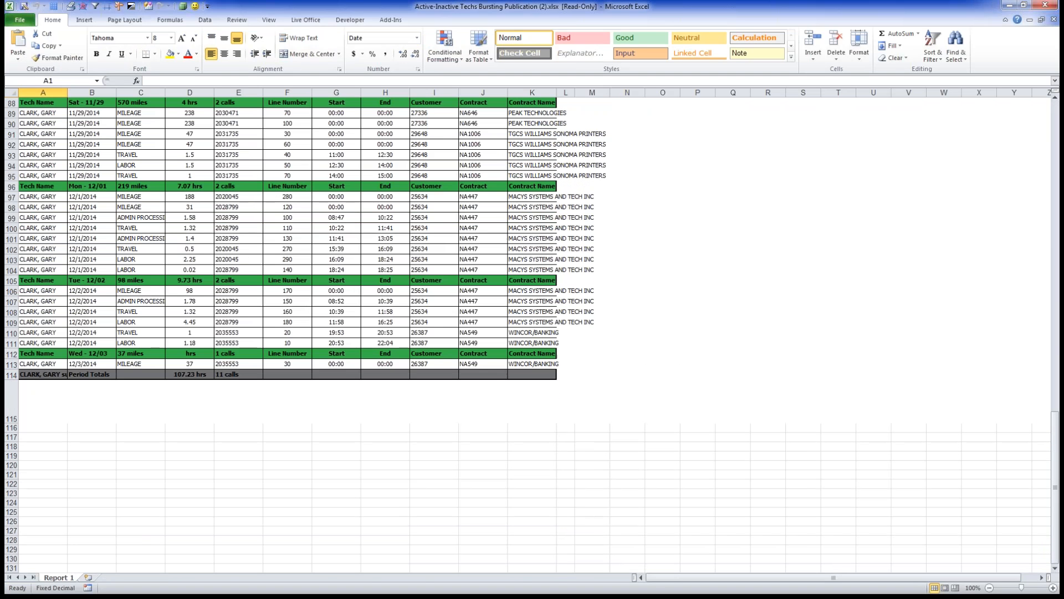
pyautogui.scroll(11, 532, 331)
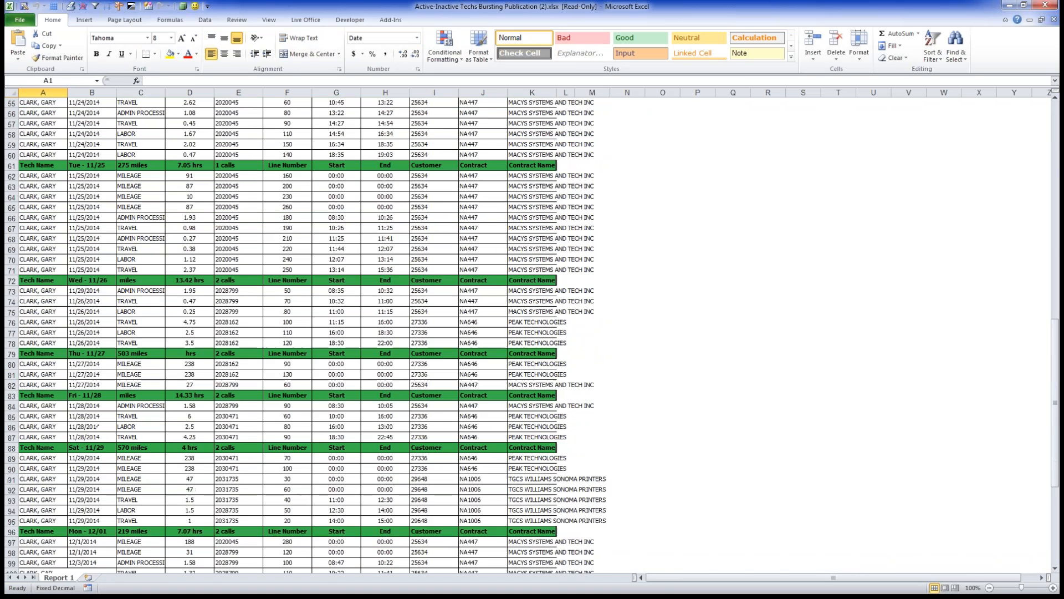
pyautogui.scroll(9, 532, 331)
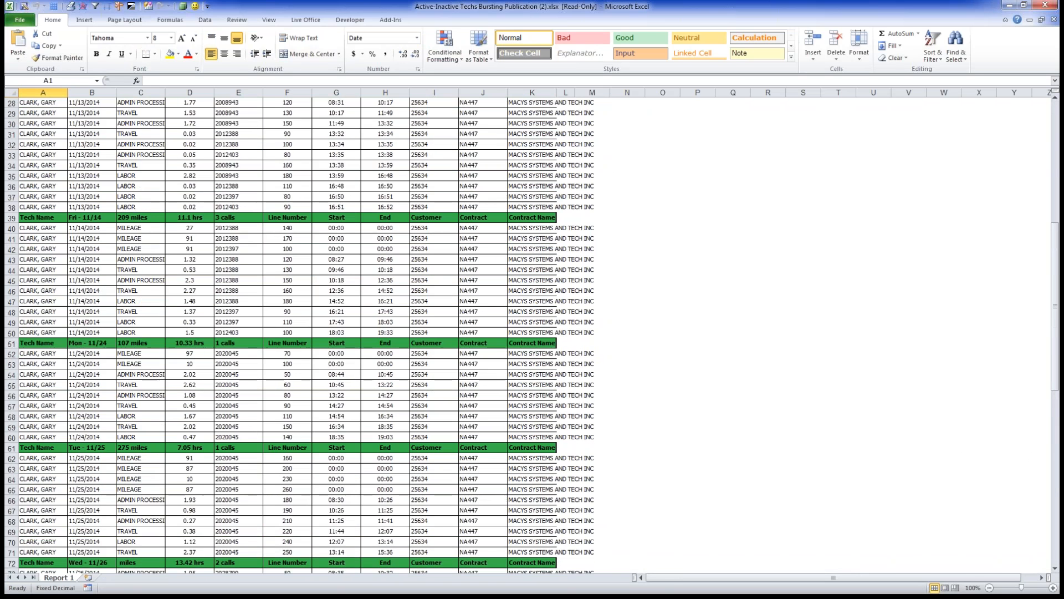
pyautogui.scroll(9, 532, 331)
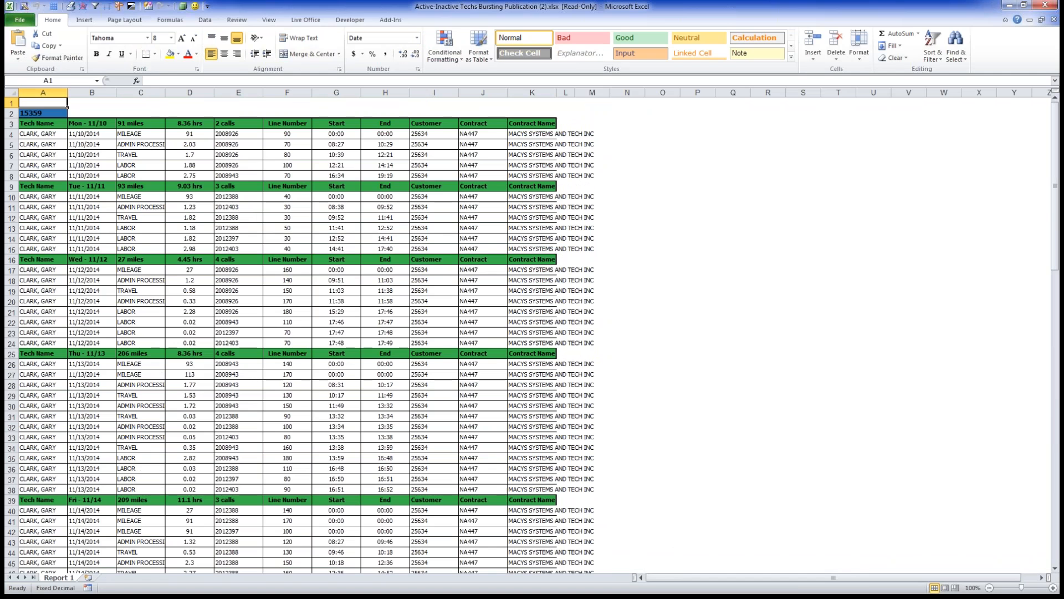
# Step: Select the 11/10/2014 dates in B4:B7, review the mileage rows, then return to the CMC
pyautogui.moveTo(92, 135); pyautogui.dragTo(92, 165)
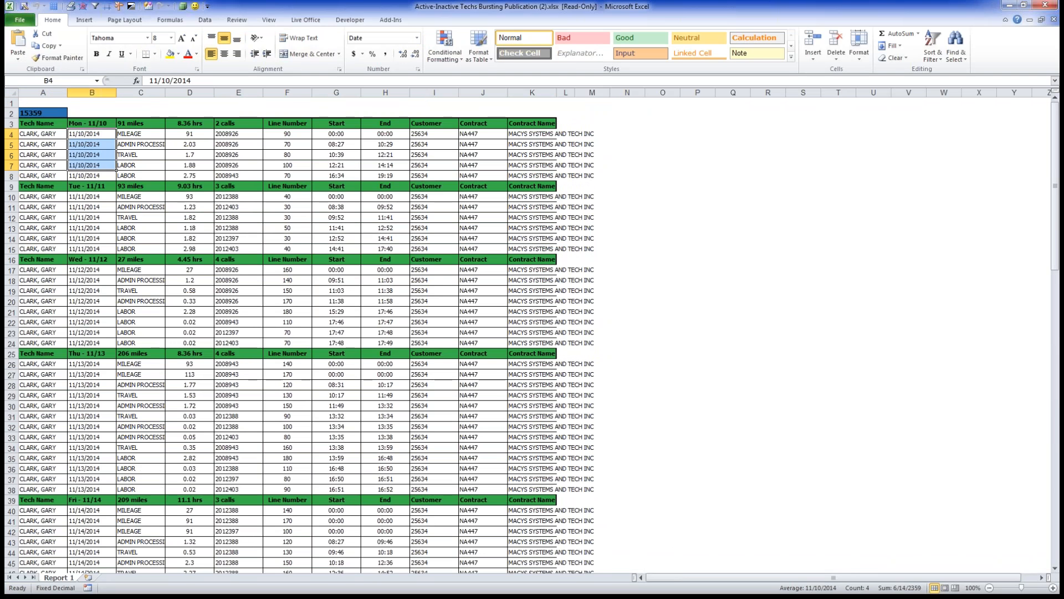
pyautogui.scroll(-6, 532, 331)
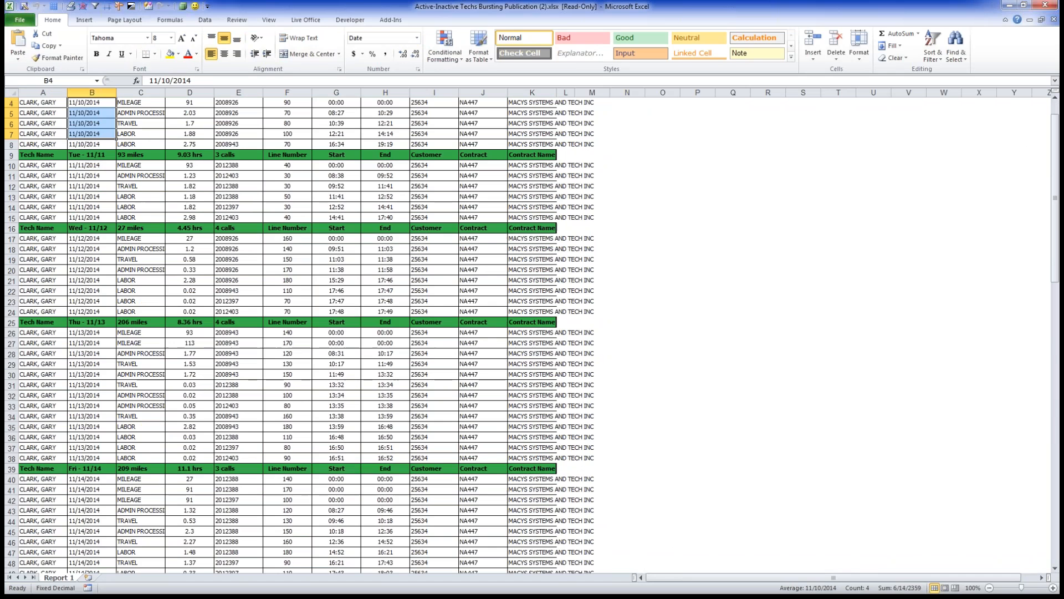
pyautogui.scroll(-1, 532, 331)
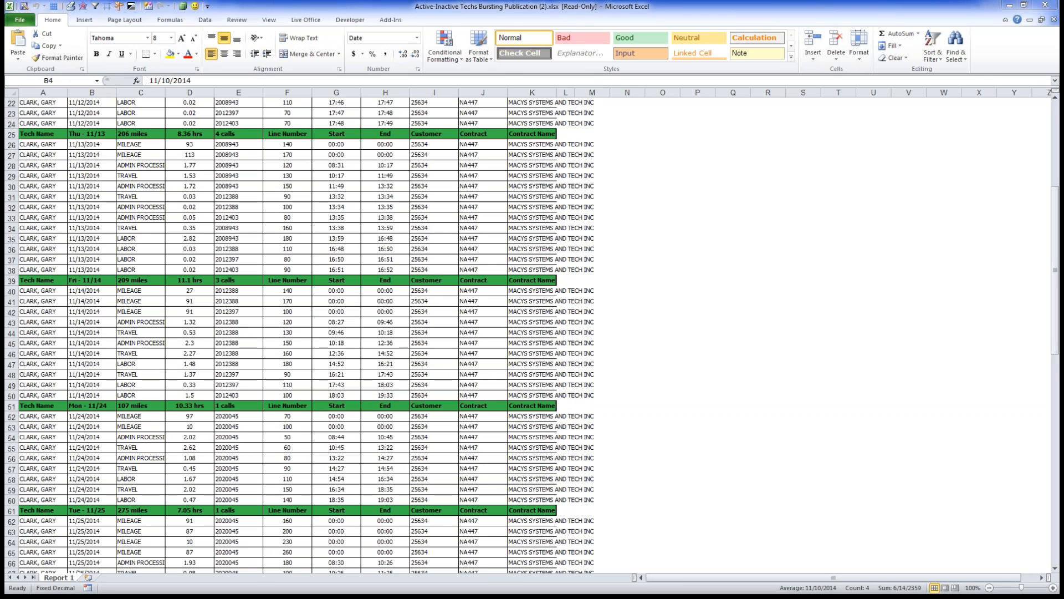
pyautogui.hotkey('alt', 'Tab')
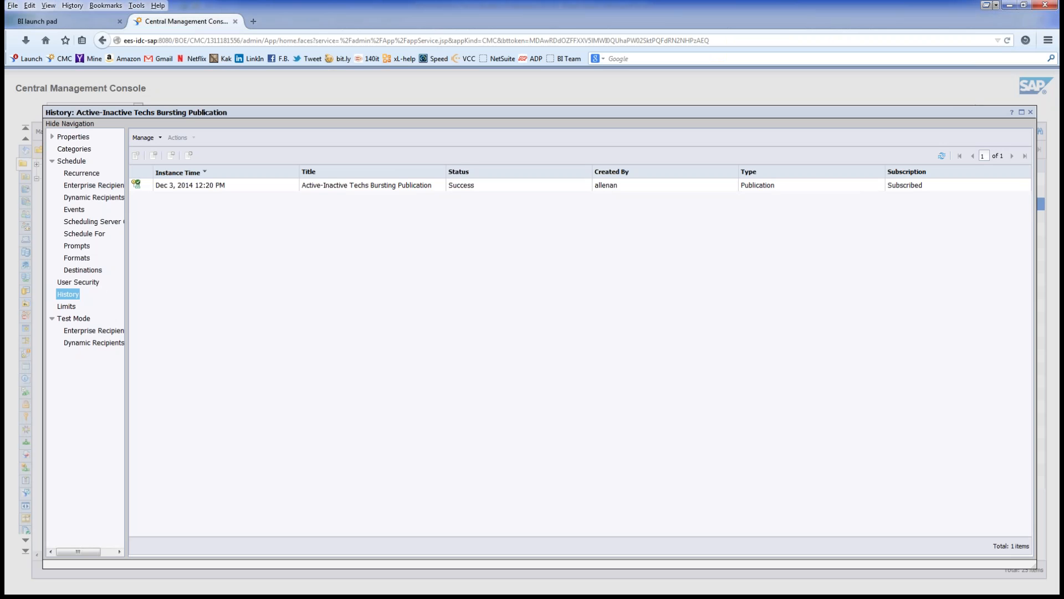
# Step: Switch to the BI launch pad tab showing the Bursting report in Web Intelligence
pyautogui.click(56, 21)
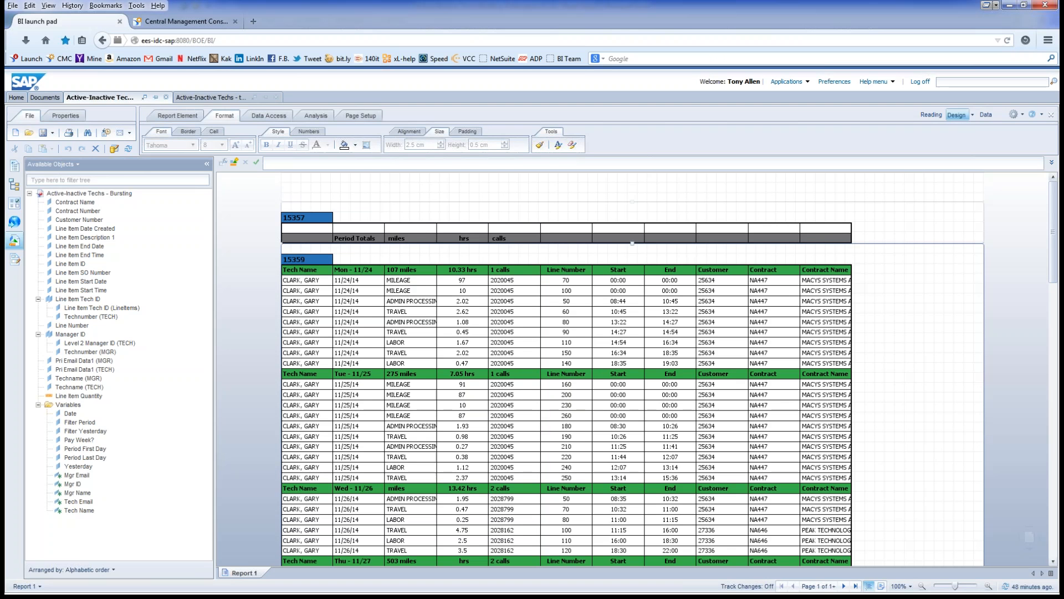
# Step: Show Report 1's filters: Filter Period In list 1 and Filter Yesterday In list 1, 0
pyautogui.rightClick(1030, 536)
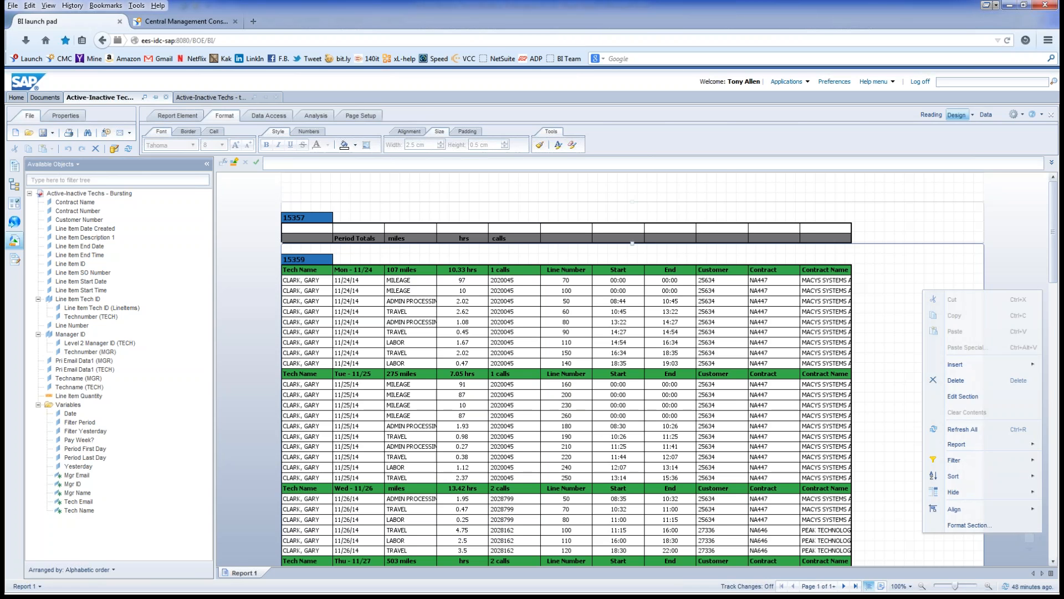
pyautogui.moveTo(954, 460)
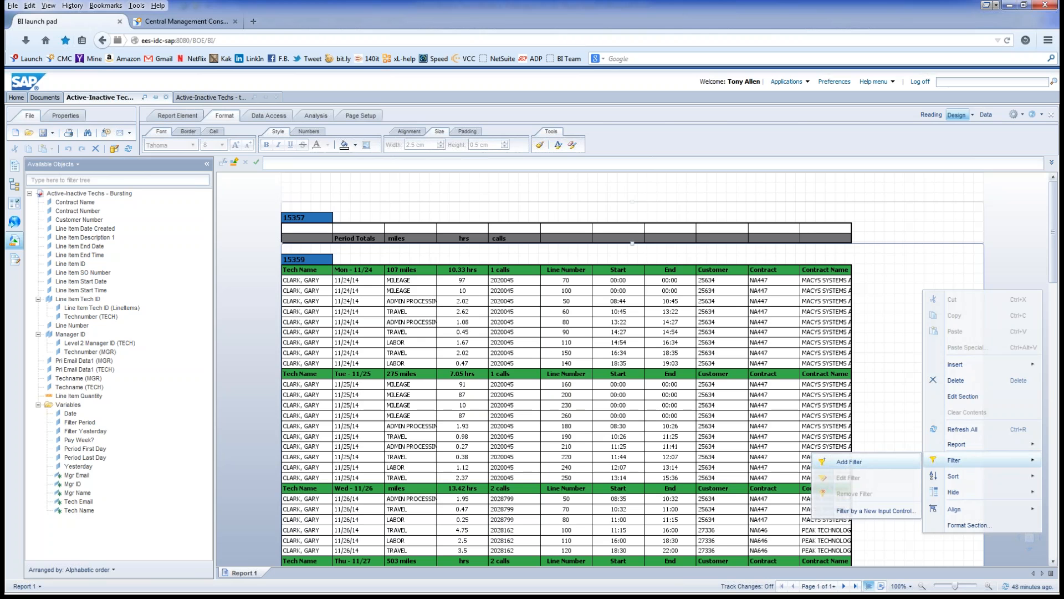
pyautogui.click(848, 462)
pyautogui.click(324, 208)
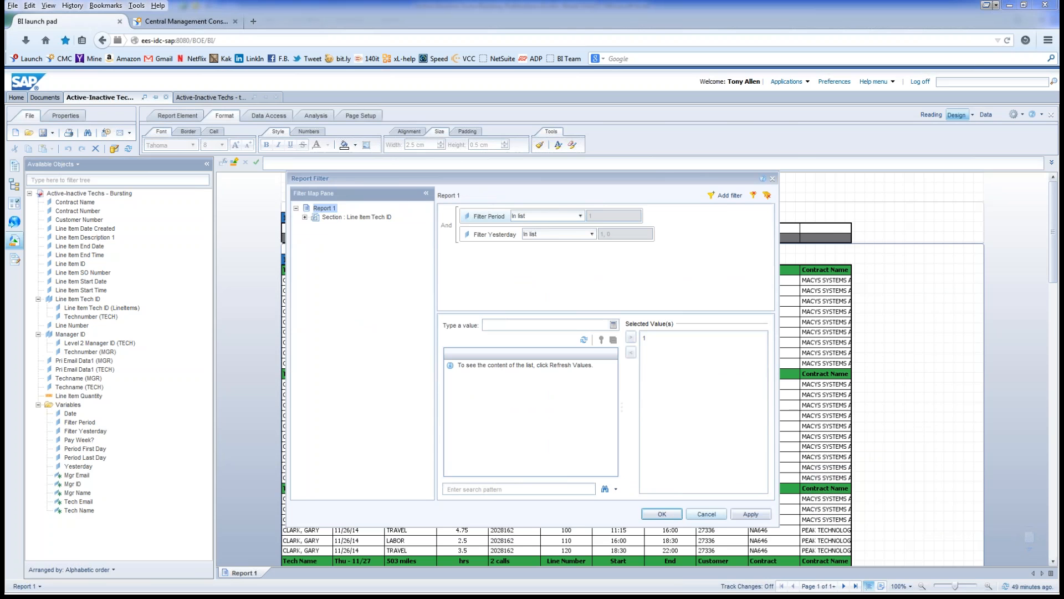
# Step: Cancel the Report Filter dialog unchanged and go back to the Excel workbook
pyautogui.click(706, 514)
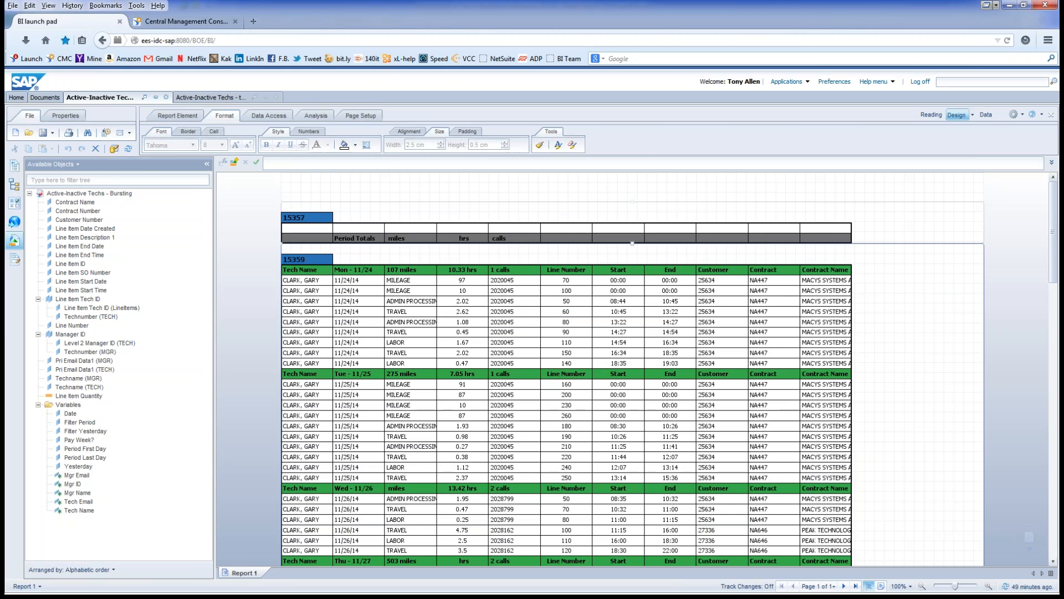
pyautogui.hotkey('alt', 'Tab')
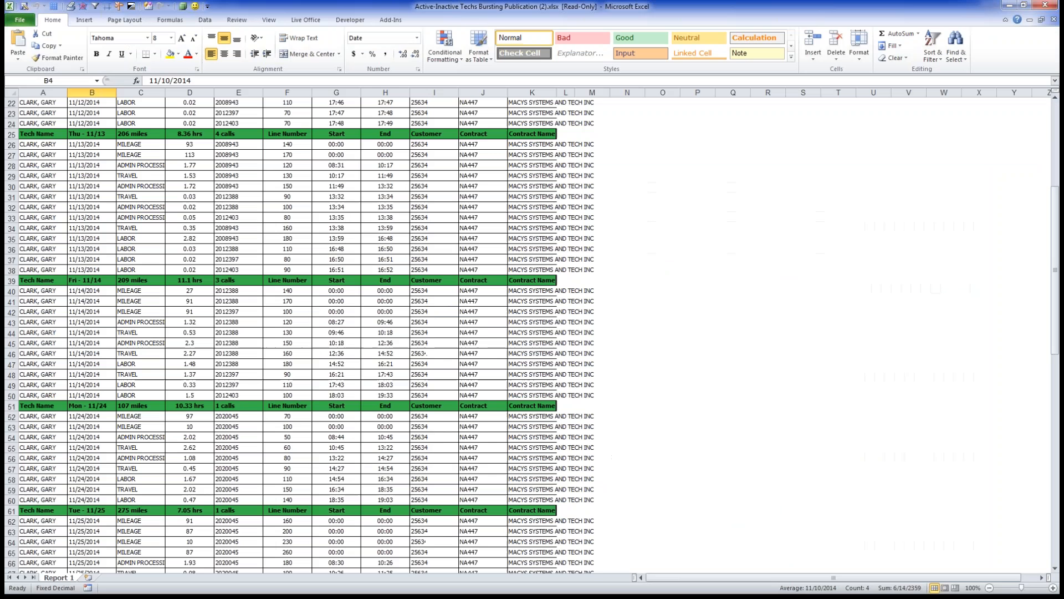